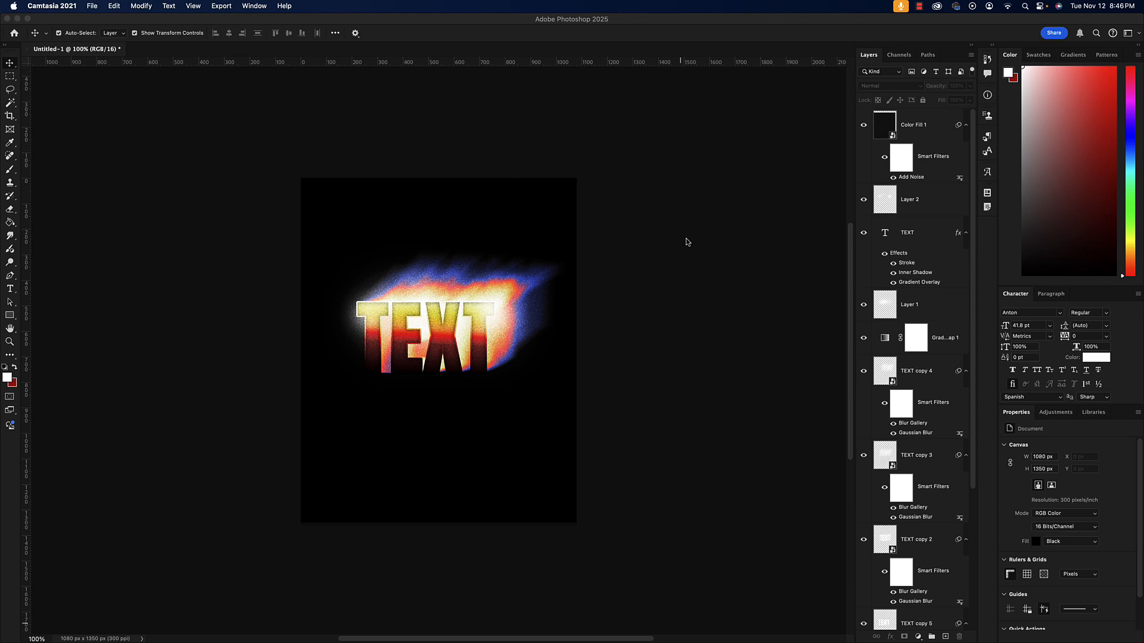
- Examine the finished glowing TEXT artwork and the stack of layers and smart filters that builds it
scroll(656, 203, "up", 1)
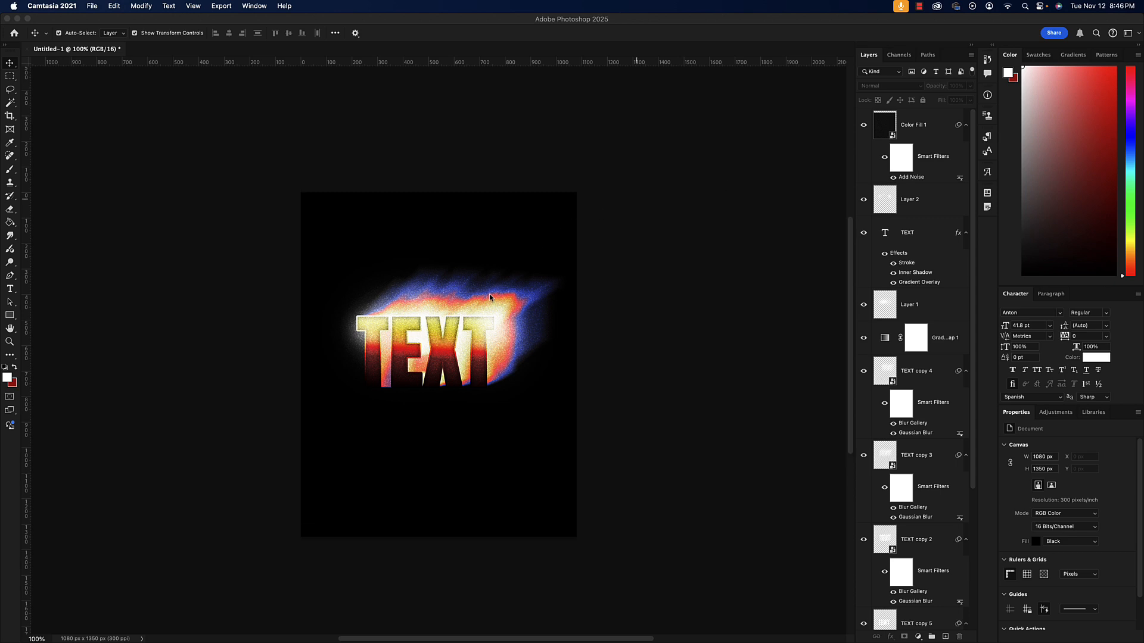
scroll(540, 318, "down", 2)
scroll(537, 313, "left", 2)
scroll(537, 314, "left", 1)
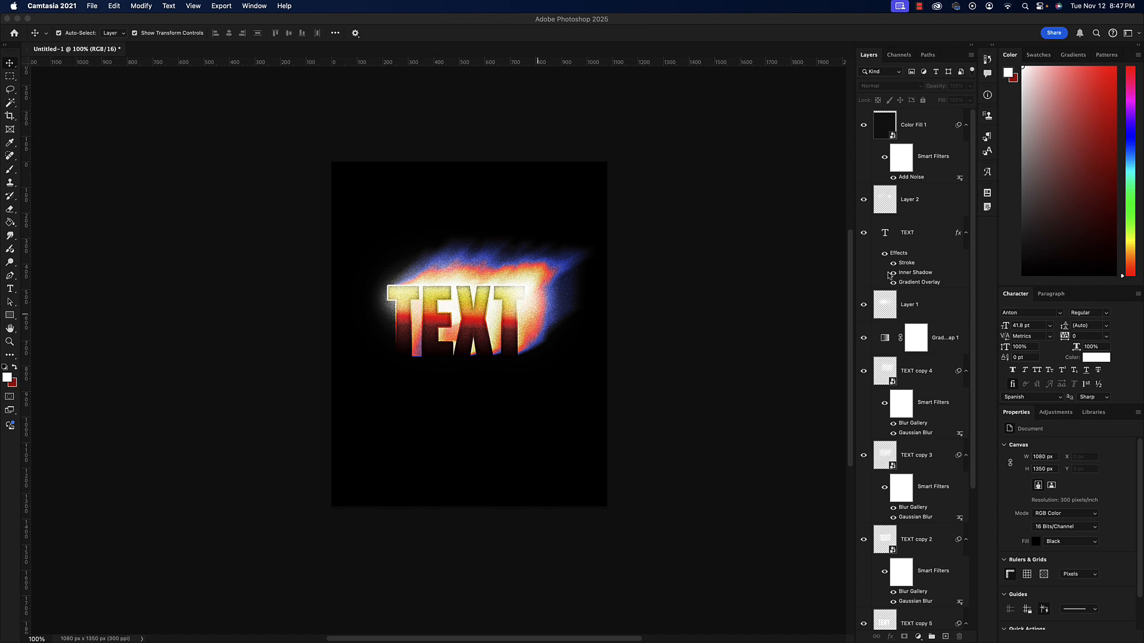
scroll(889, 275, "down", 5)
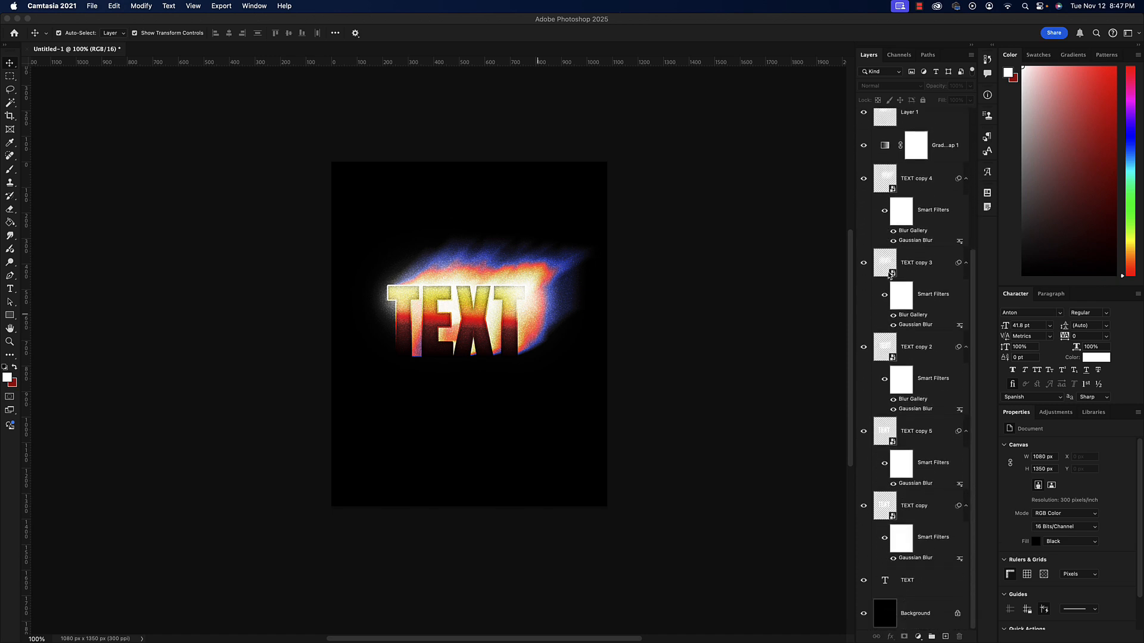
scroll(890, 275, "up", 5)
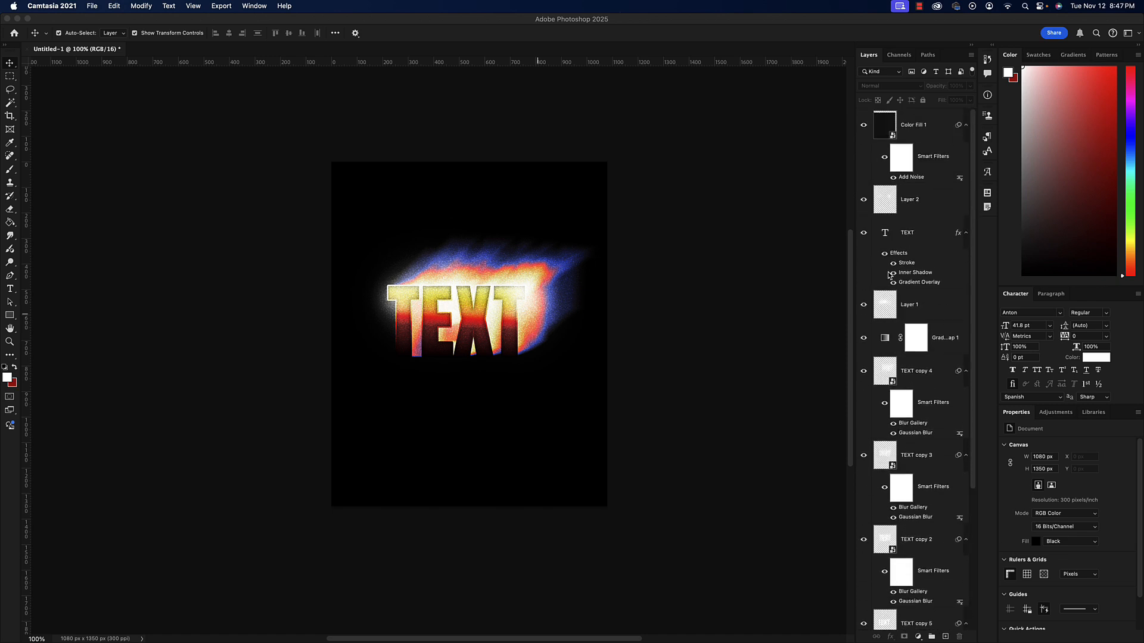
left_click(920, 123)
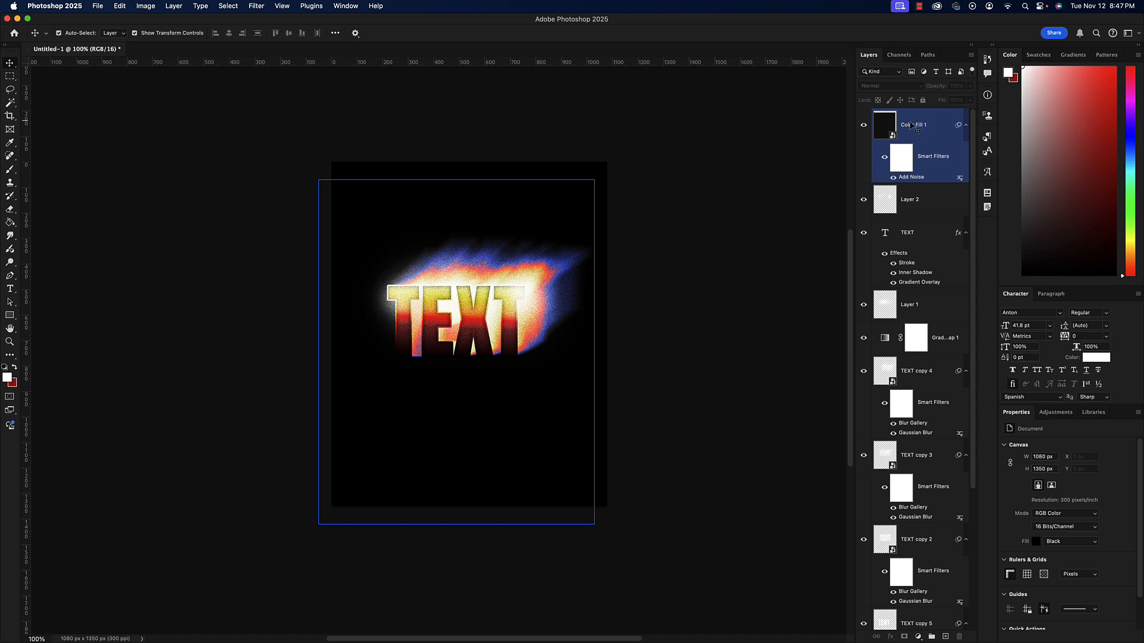
left_click(825, 358)
left_click(889, 368)
scroll(893, 366, "down", 5)
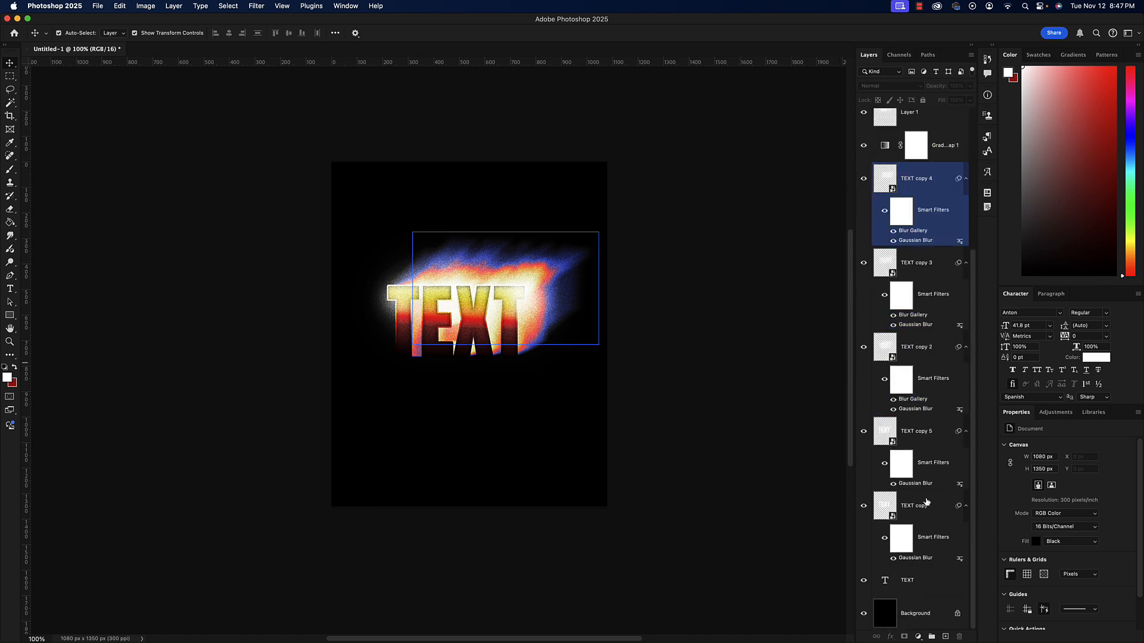
- Delete the plain TEXT layer directly above the Background
left_click(913, 578)
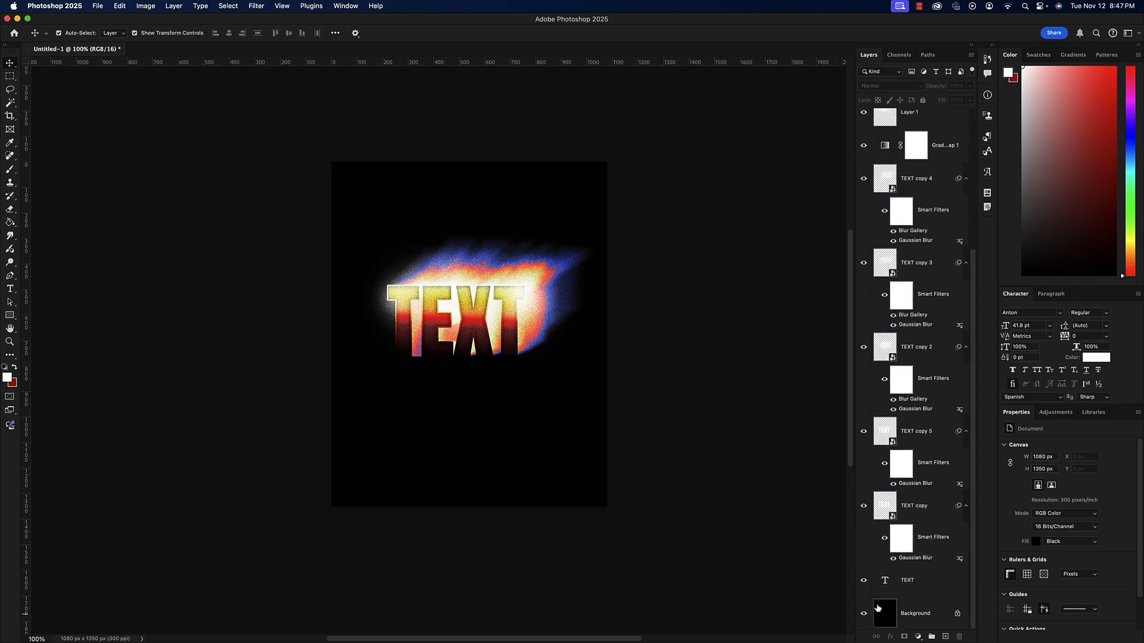
left_click(896, 588)
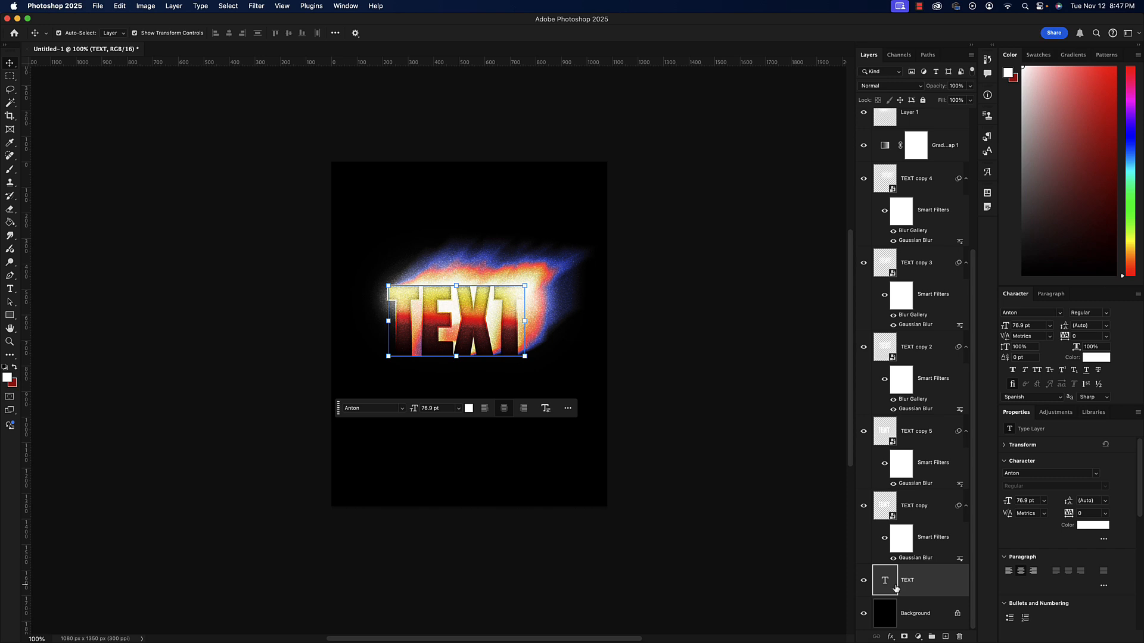
left_click_drag(896, 589, 922, 204)
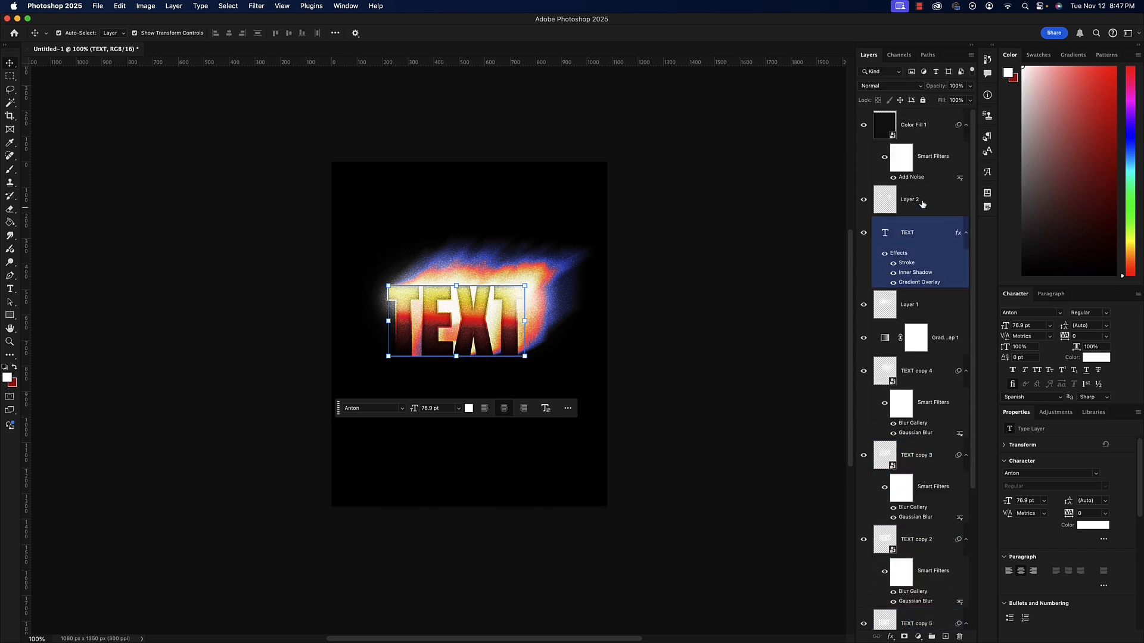
scroll(908, 340, "down", 5)
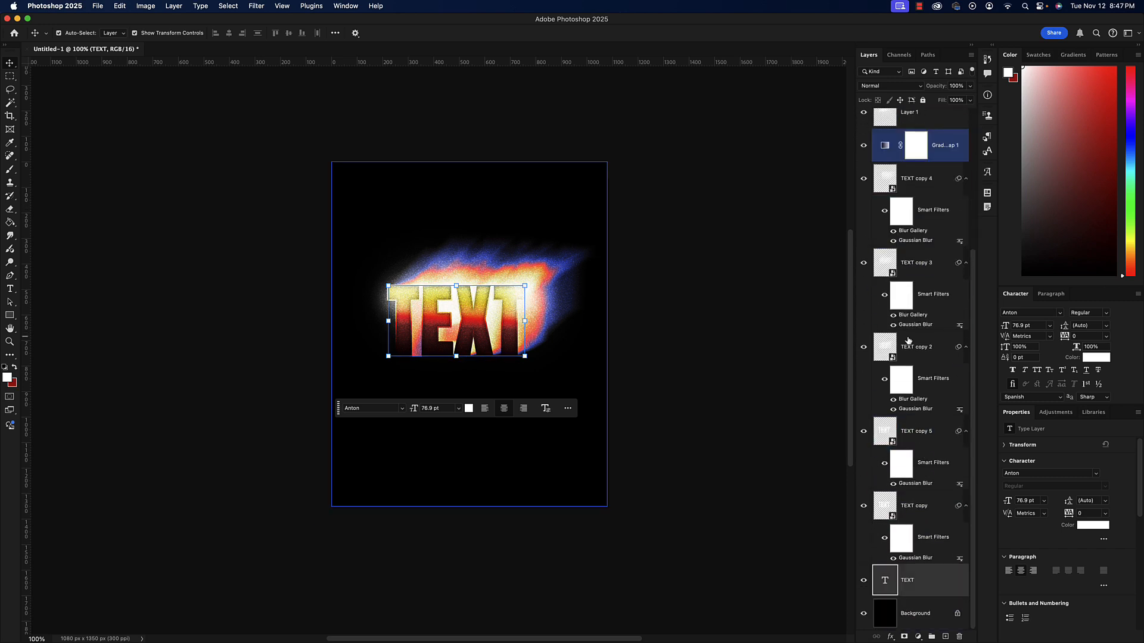
key("Delete")
- Delete all remaining layers above the Background, from Color Fill 1 down to TEXT copy
scroll(900, 275, "up", 5)
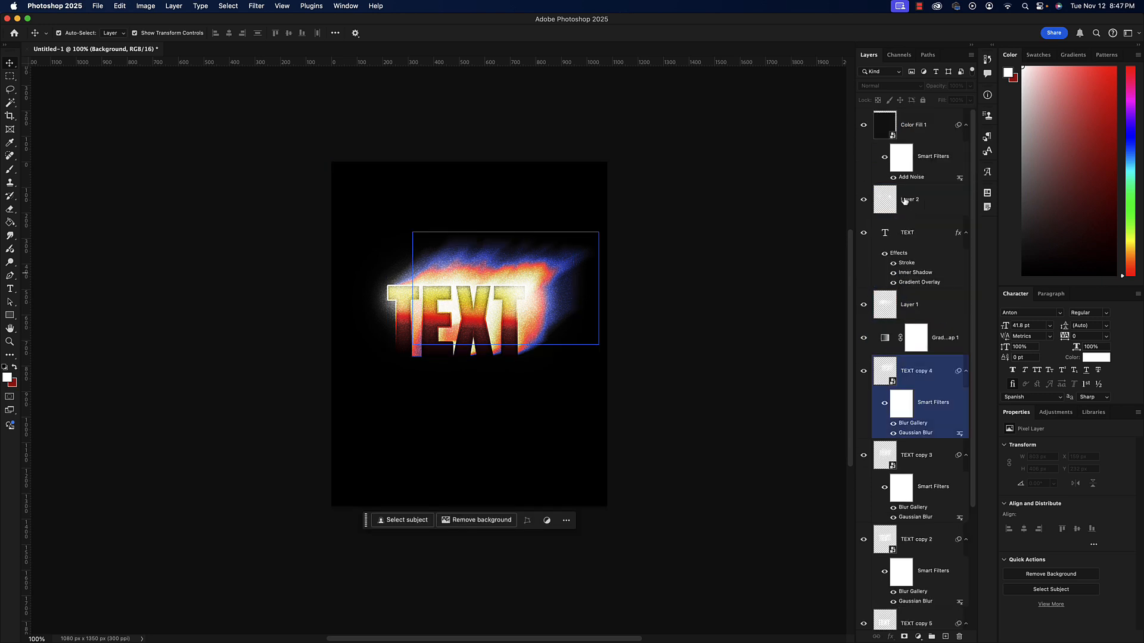
left_click(910, 119)
key("Delete")
key("Delete")
key("Delete")
key("Delete")
key("Delete")
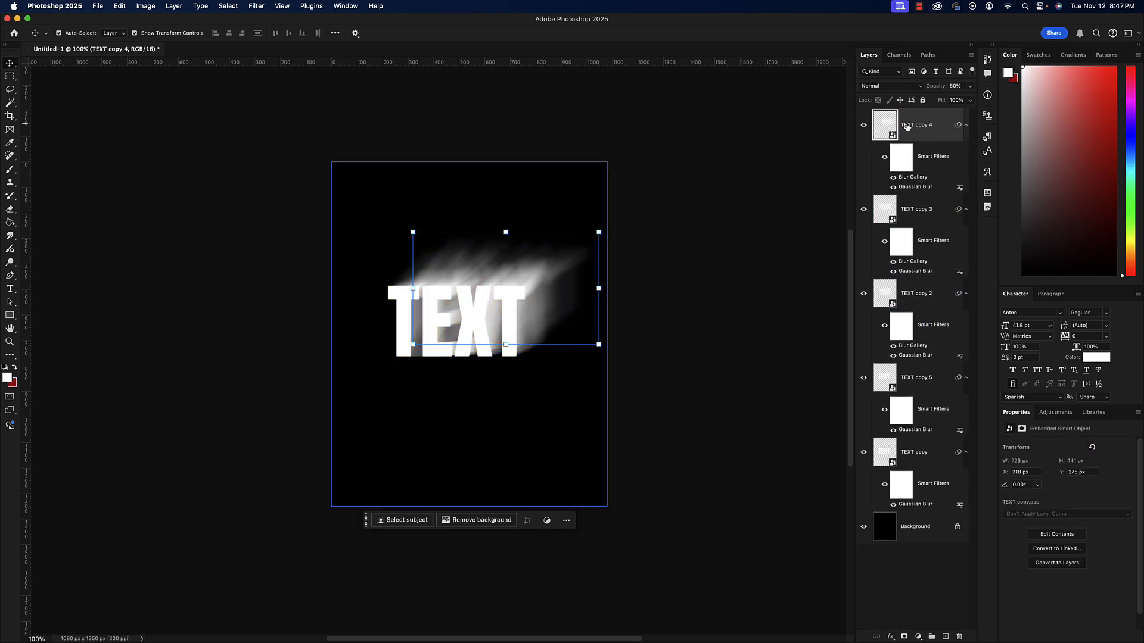
key("Delete")
key("Delete")
key("Delete")
key("Delete")
key("Delete")
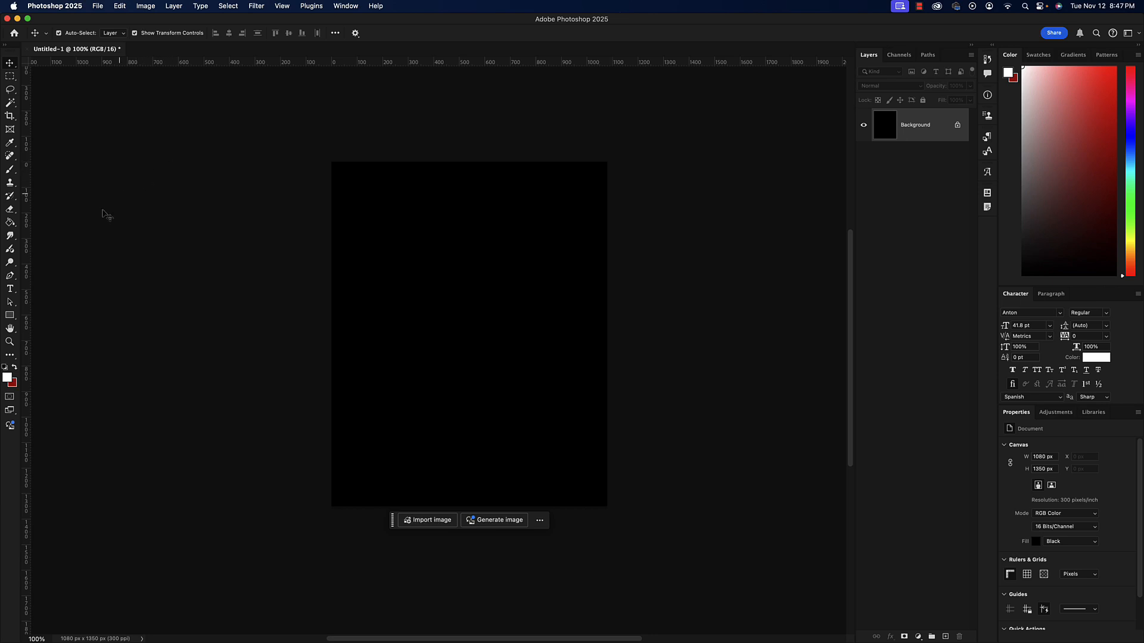
- Add a white text layer reading "TEXT" in Anton Regular at 41.8 pt
left_click(14, 290)
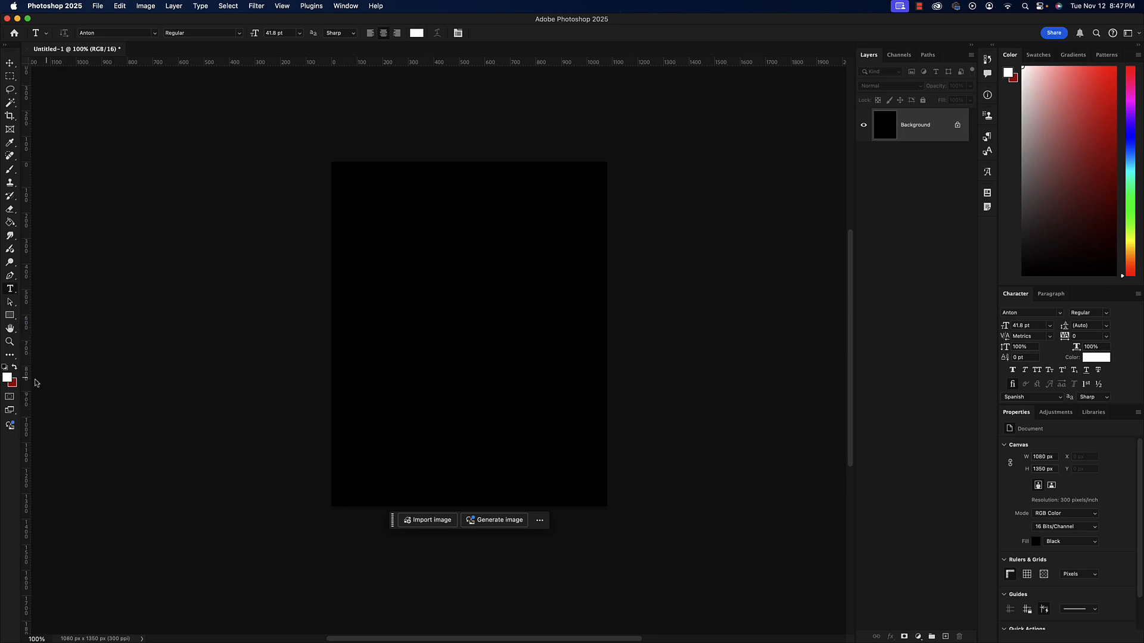
left_click(386, 288)
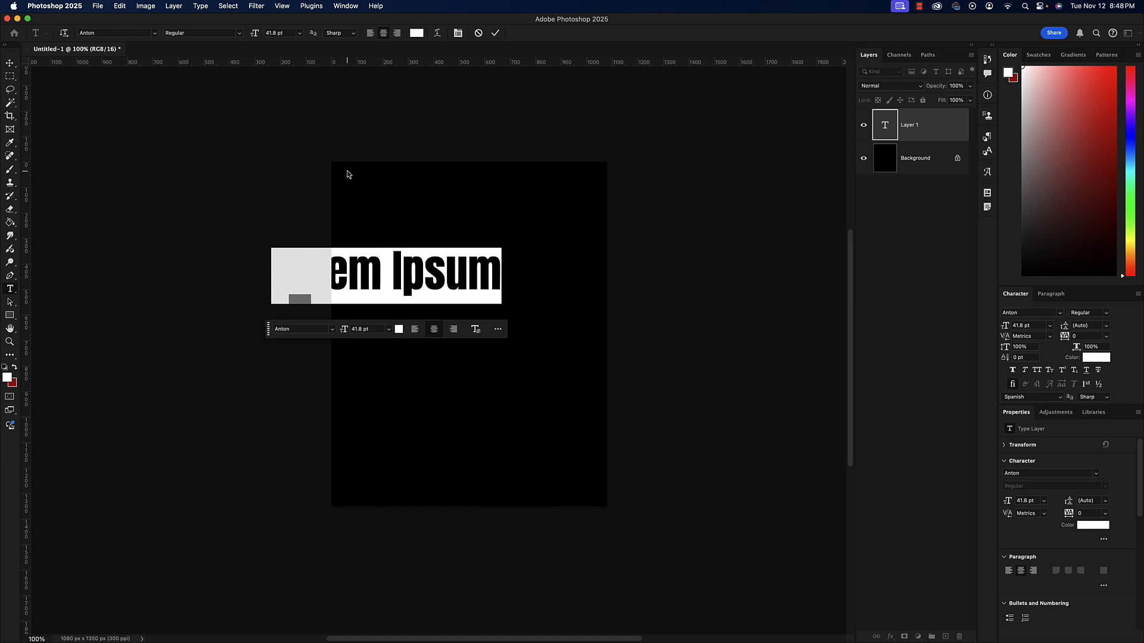
type("TEXT")
key("super+Return")
- Move the TEXT layer to the centre of the canvas and scale it up proportionally to about 271%
key("v")
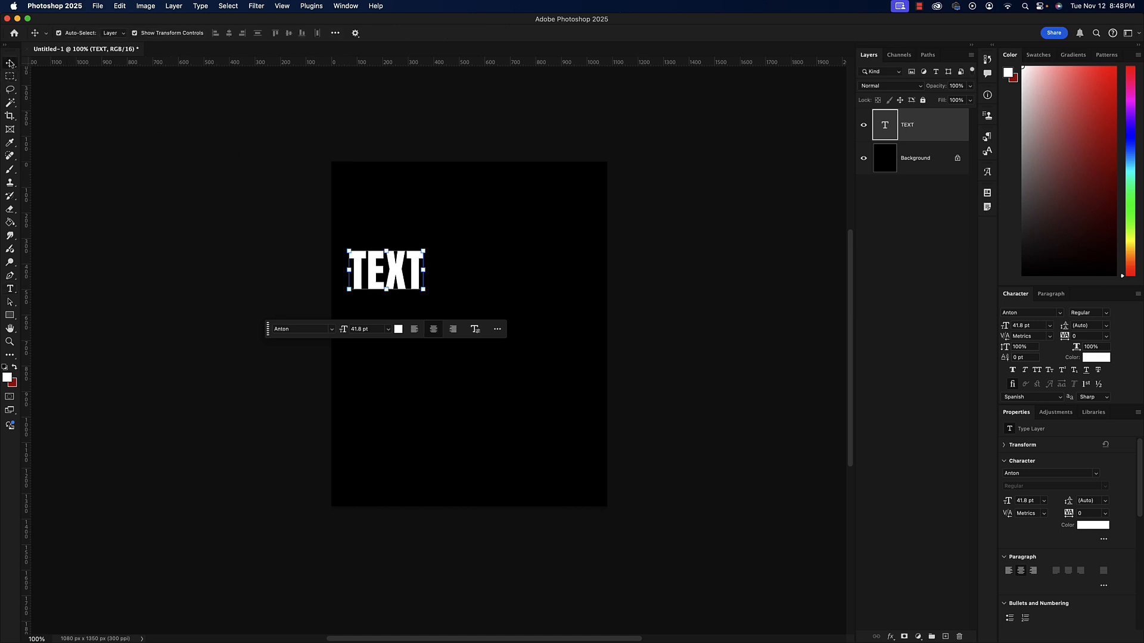
left_click_drag(416, 267, 606, 327)
key("super+t")
left_click_drag(589, 255, 560, 336)
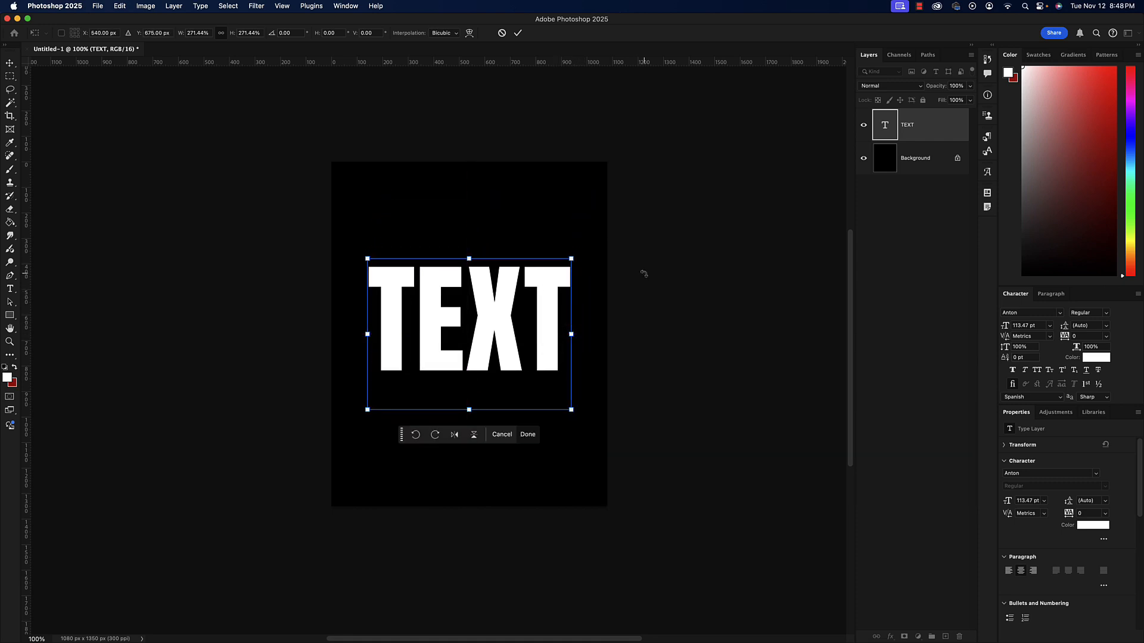
key("Return")
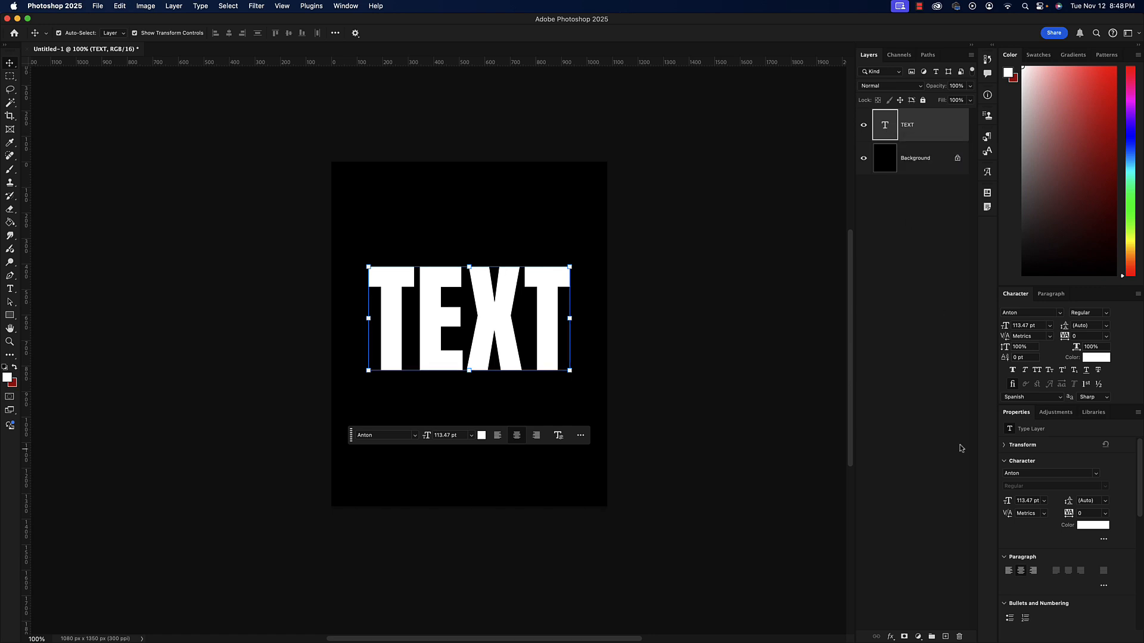
- Duplicate the TEXT layer and rename the copy "TEXT blur"
left_click_drag(896, 122, 946, 636)
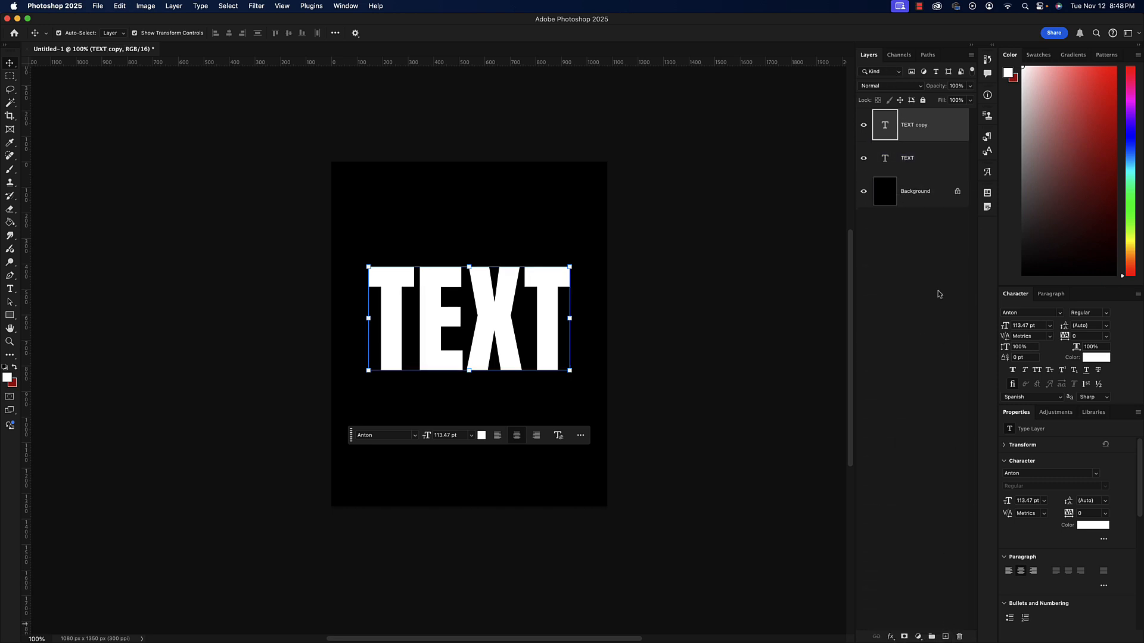
double_click(926, 125)
left_click(930, 126)
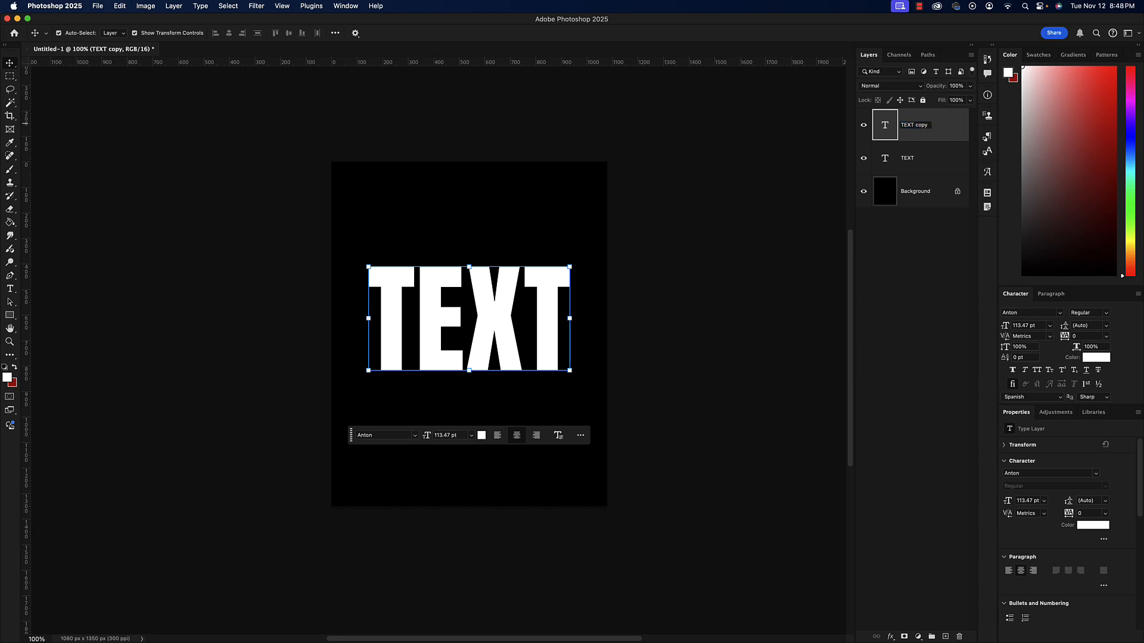
key("BackSpace")
key("BackSpace")
key("BackSpace")
key("BackSpace")
type("blur")
key("Return")
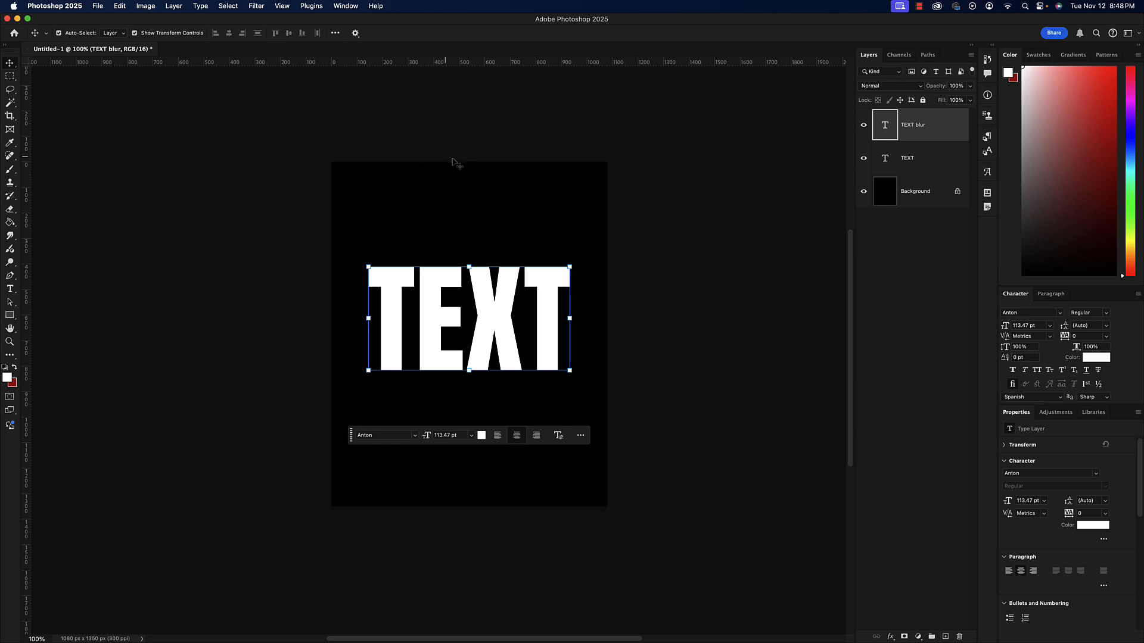
- Convert the TEXT blur layer to a smart object and apply a Gaussian Blur with a radius of about 1.4 pixels
left_click(256, 6)
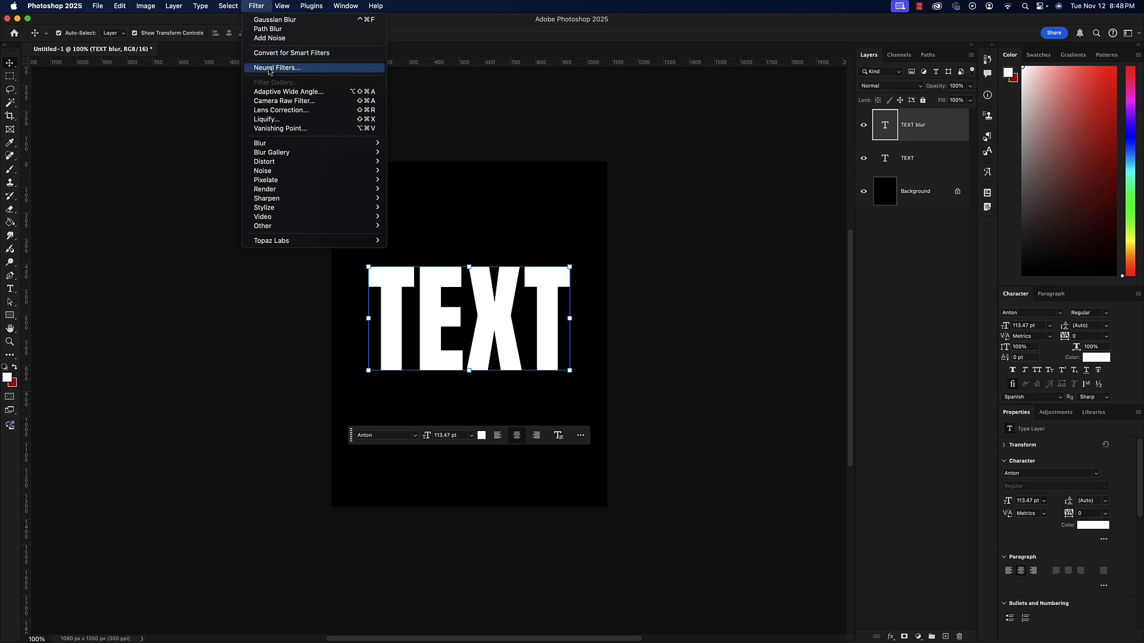
mouse_move(265, 146)
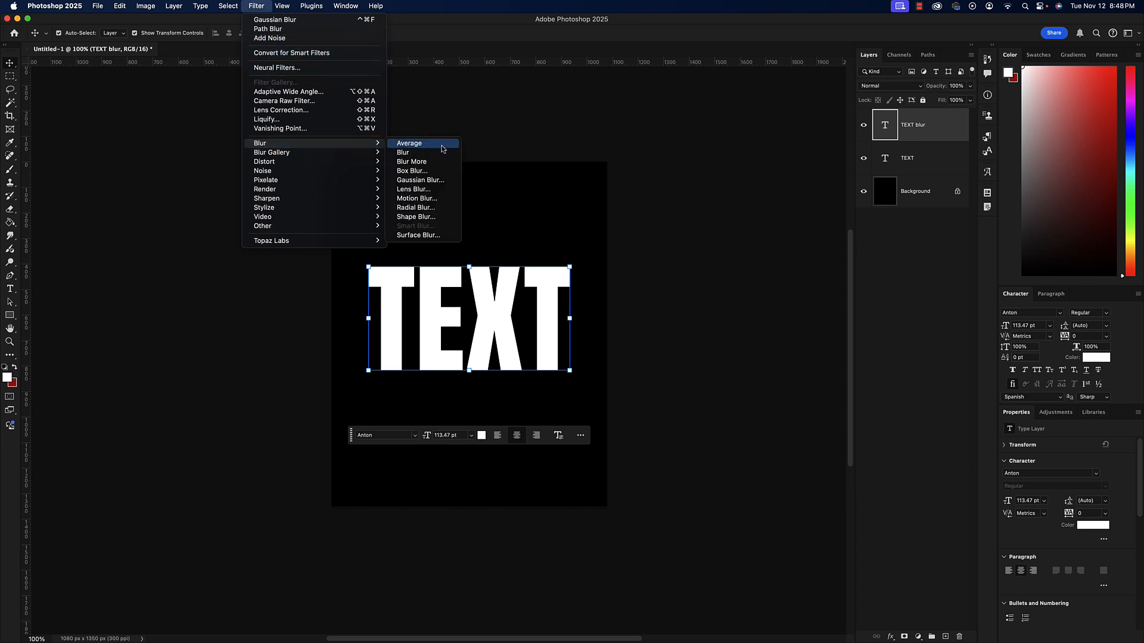
left_click(433, 181)
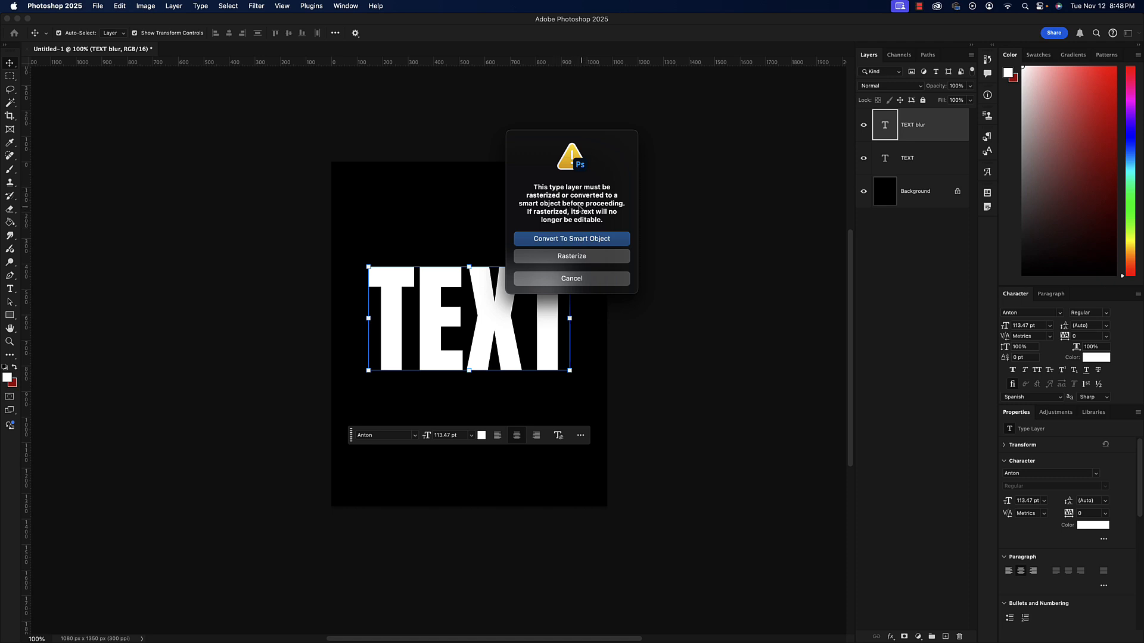
left_click(581, 238)
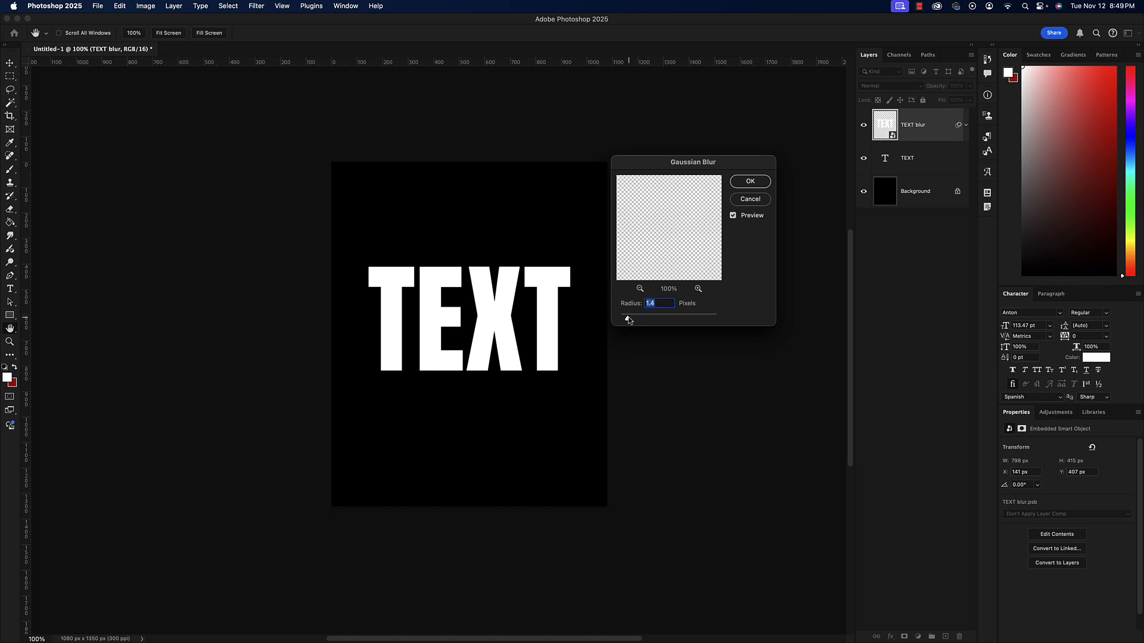
left_click_drag(629, 321, 630, 321)
left_click(745, 183)
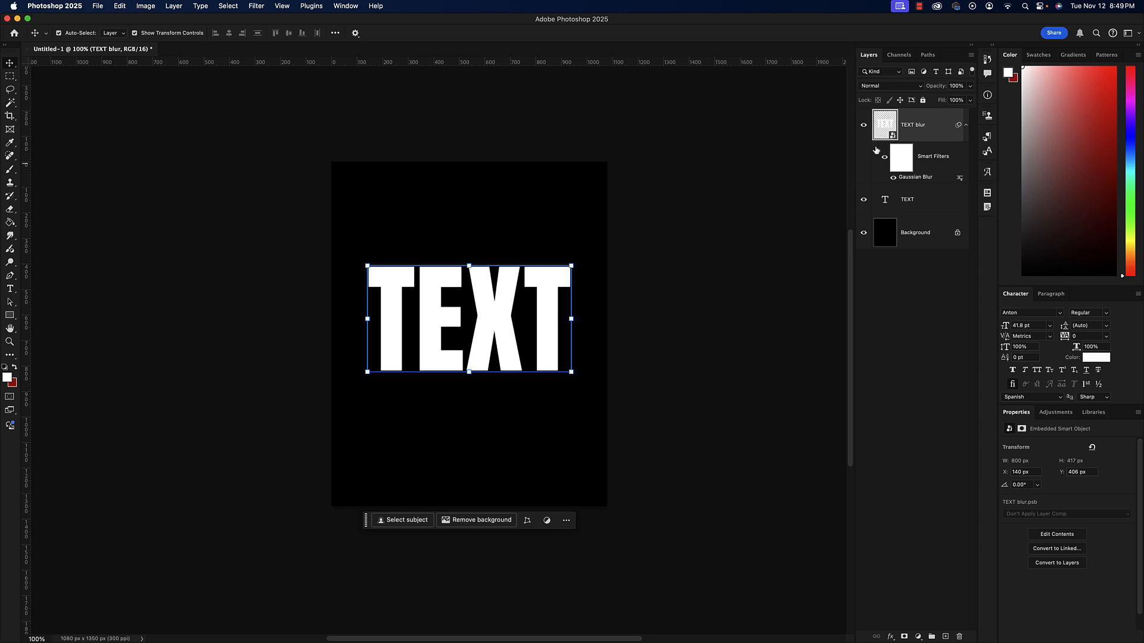
- Toggle the original TEXT layer's visibility to compare the lettering with and without it, leaving the layer shown
left_click(864, 200)
left_click(864, 200)
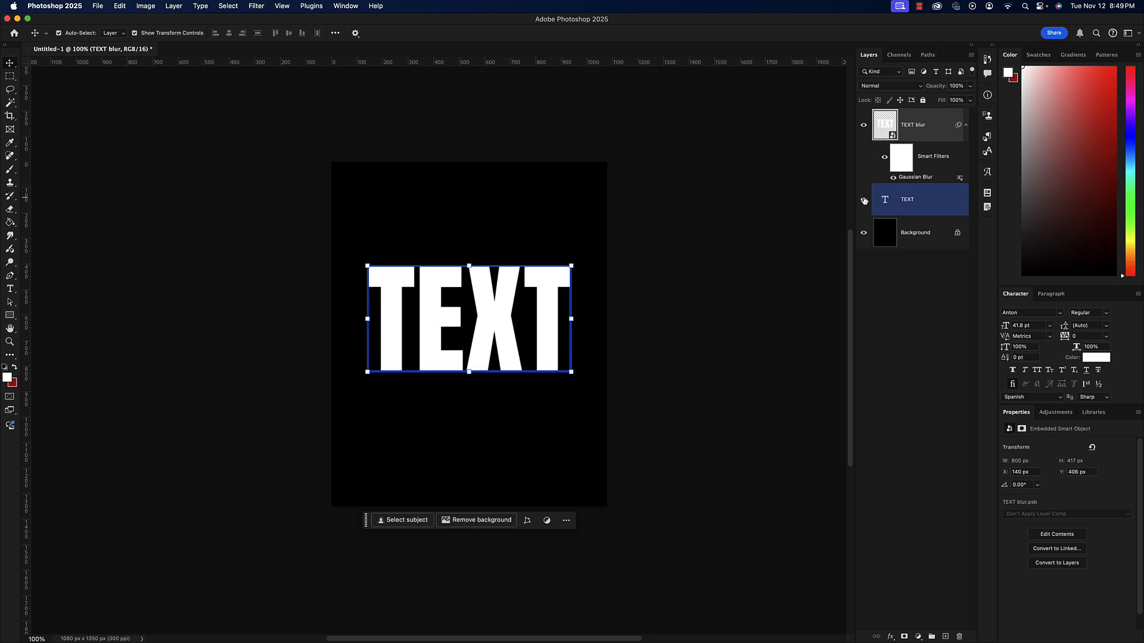
left_click(864, 200)
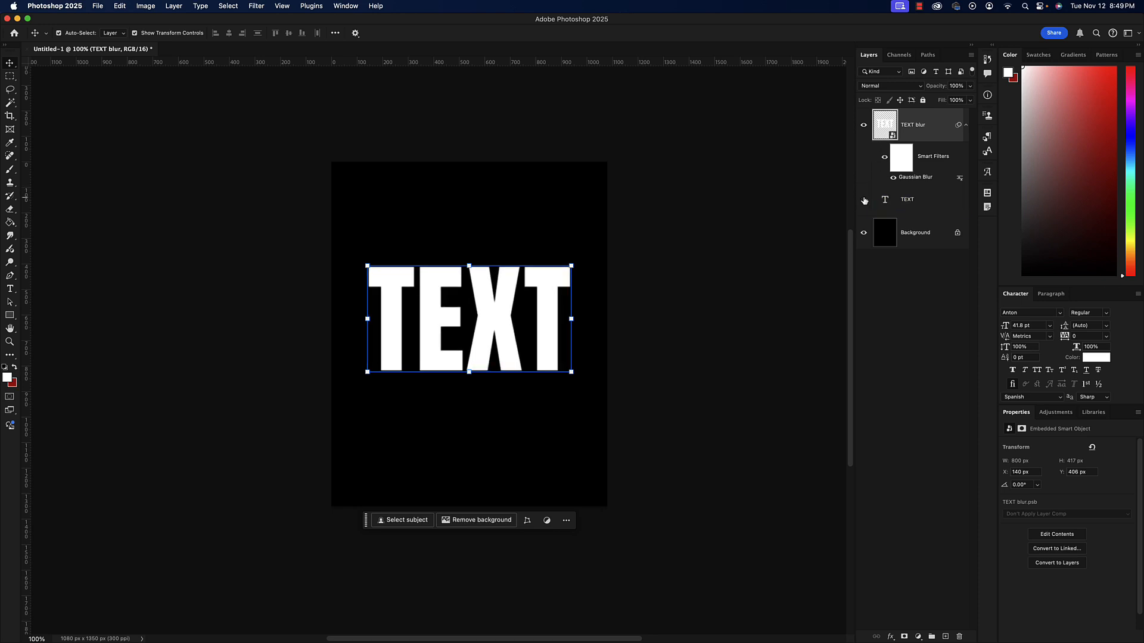
left_click(864, 200)
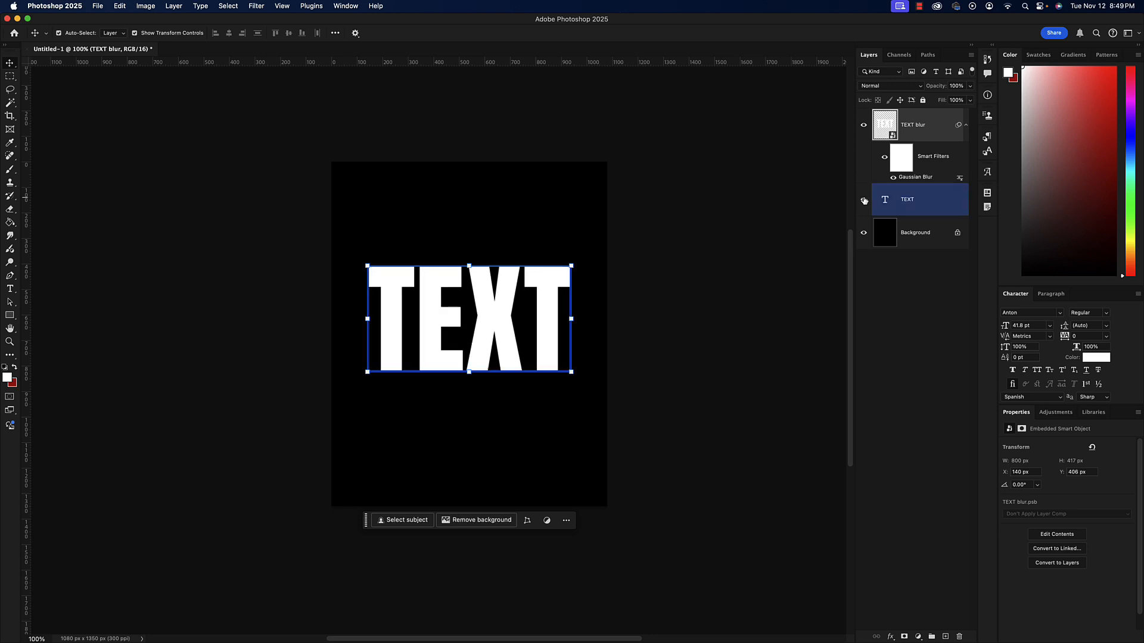
left_click(864, 201)
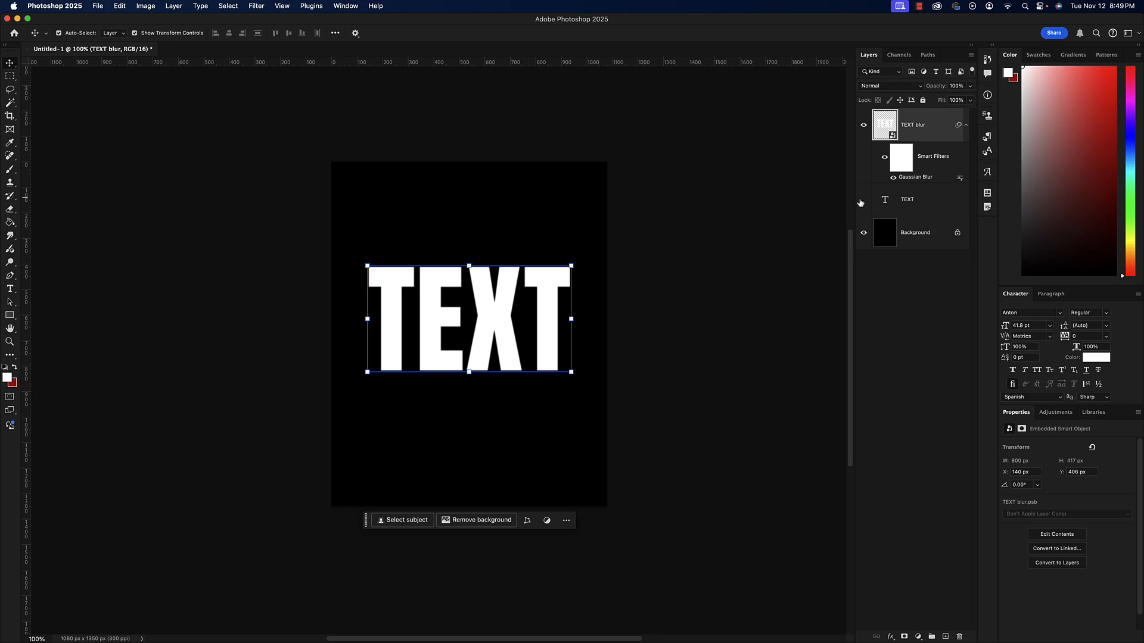
left_click(862, 200)
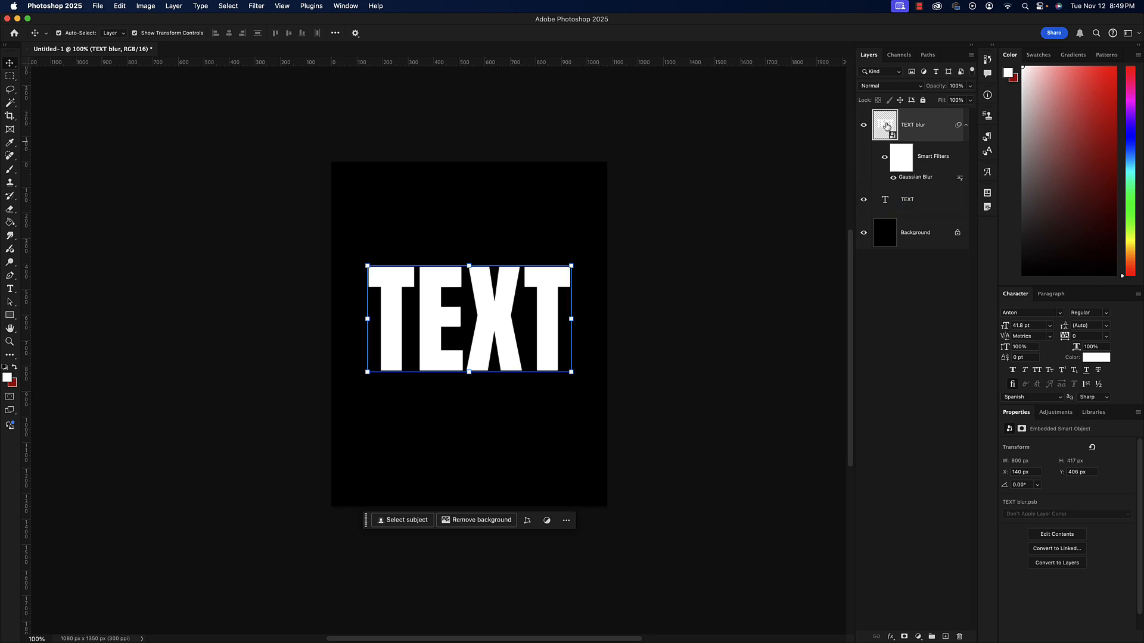
- Duplicate the TEXT blur layer and rename the copy "Blur Gallery"
mouse_move(886, 126)
left_mouse_down()
mouse_move(890, 238)
mouse_move(895, 112)
mouse_move(895, 124)
left_mouse_up()
key("super+j")
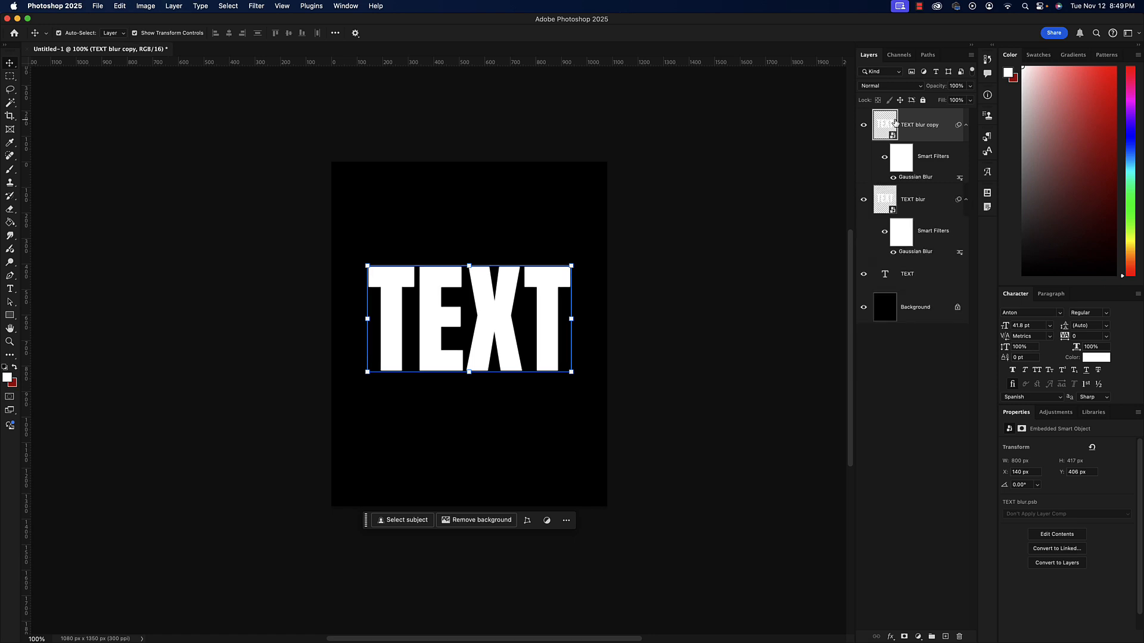
double_click(933, 126)
type("BLur Gallery")
key("Return")
double_click(908, 127)
left_click(907, 125)
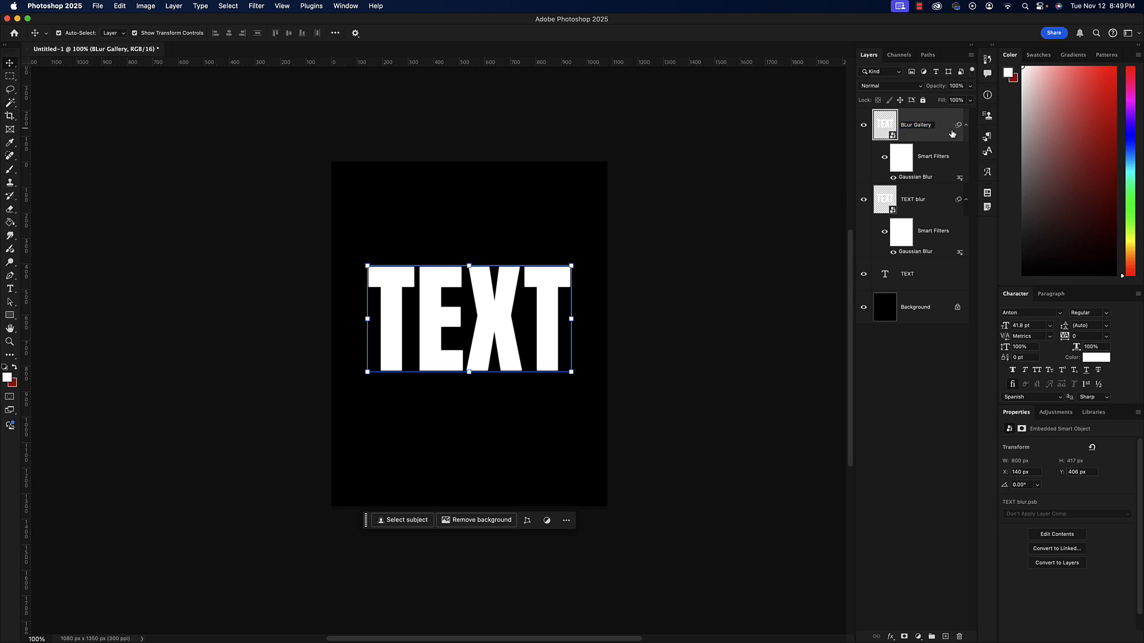
key("BackSpace")
type("l")
key("Return")
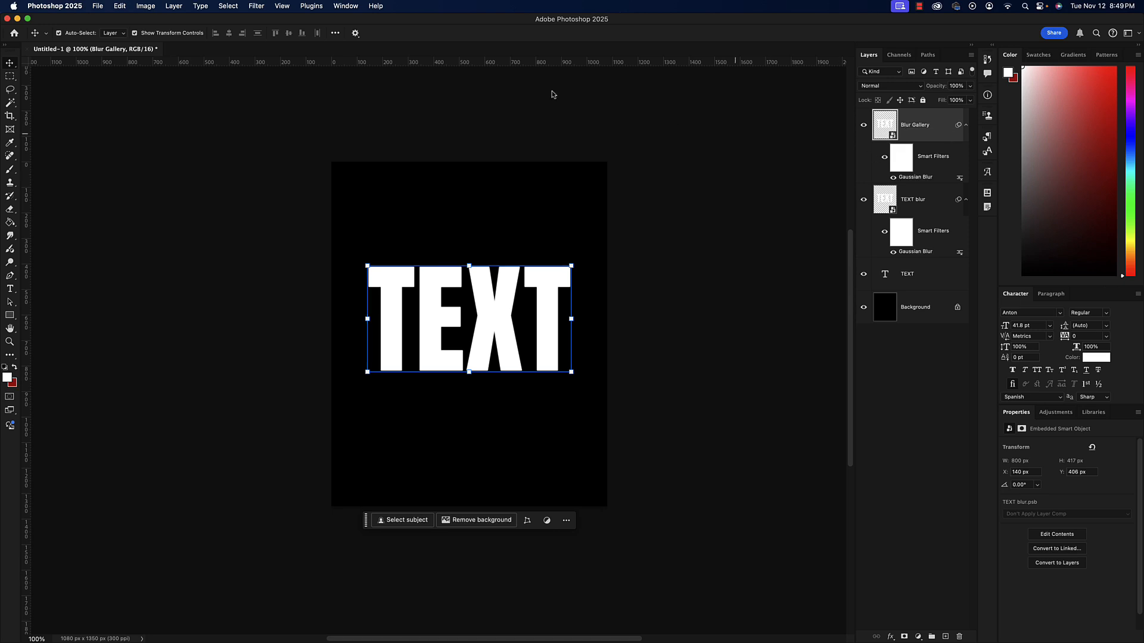
- Start a Path Blur on the Blur Gallery layer with Centered Blur off and bend its path from the word's middle past the canvas's upper-right edge
left_click(253, 5)
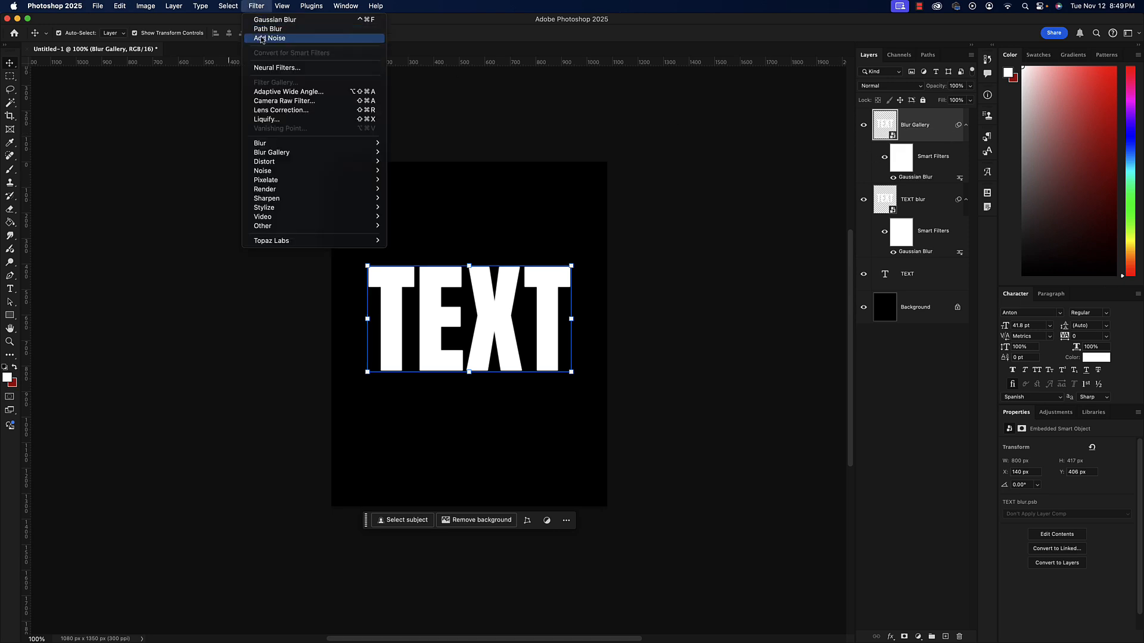
mouse_move(284, 146)
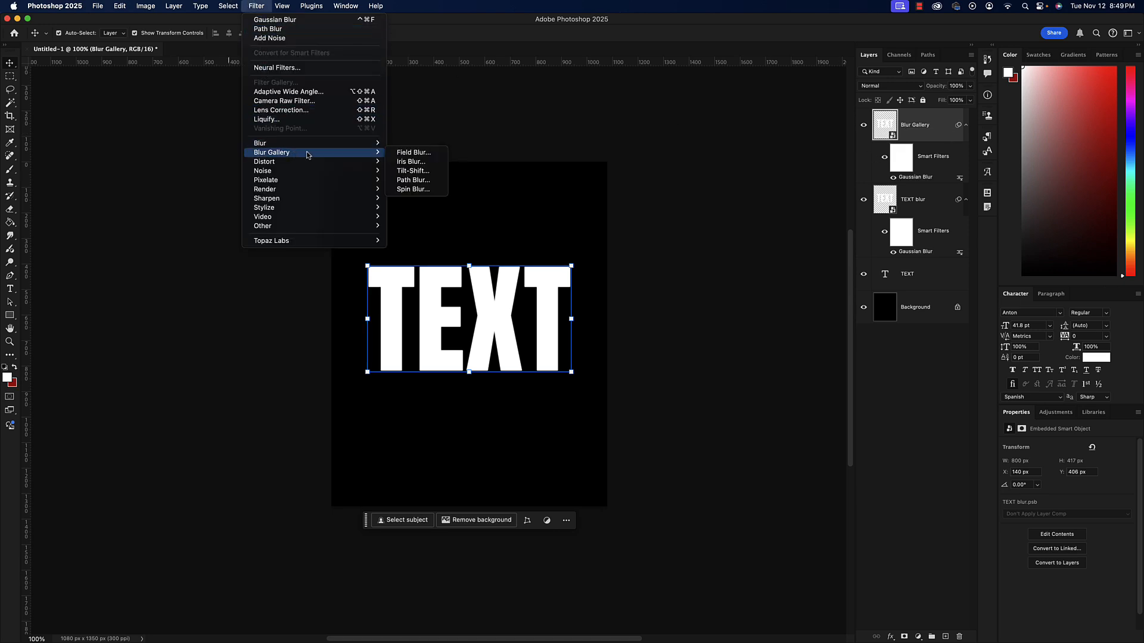
mouse_move(369, 153)
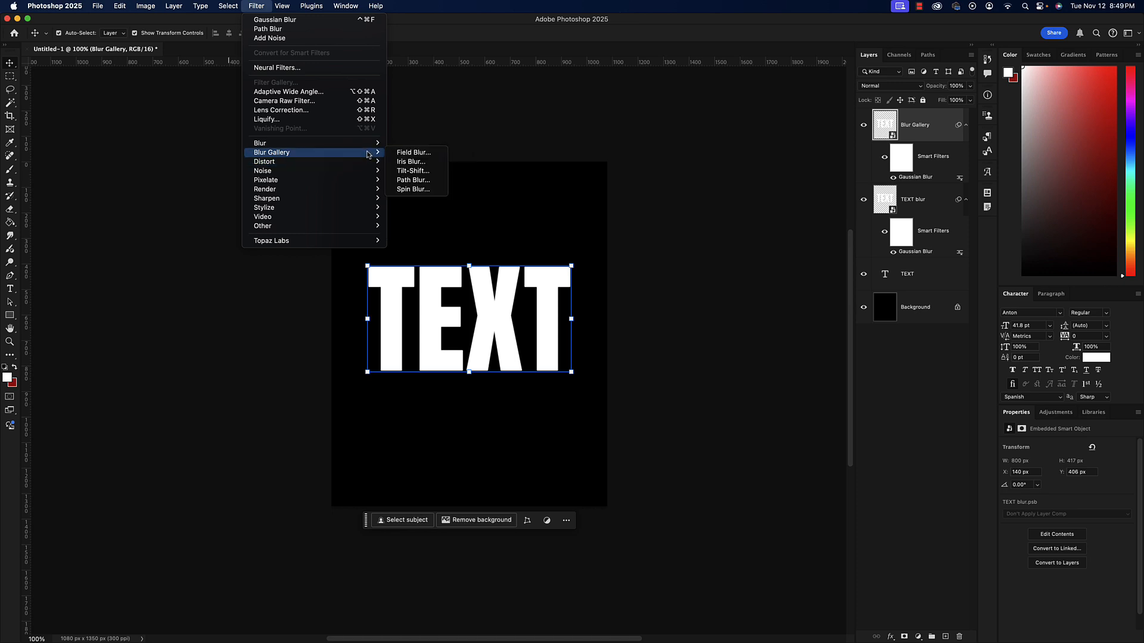
left_click(425, 180)
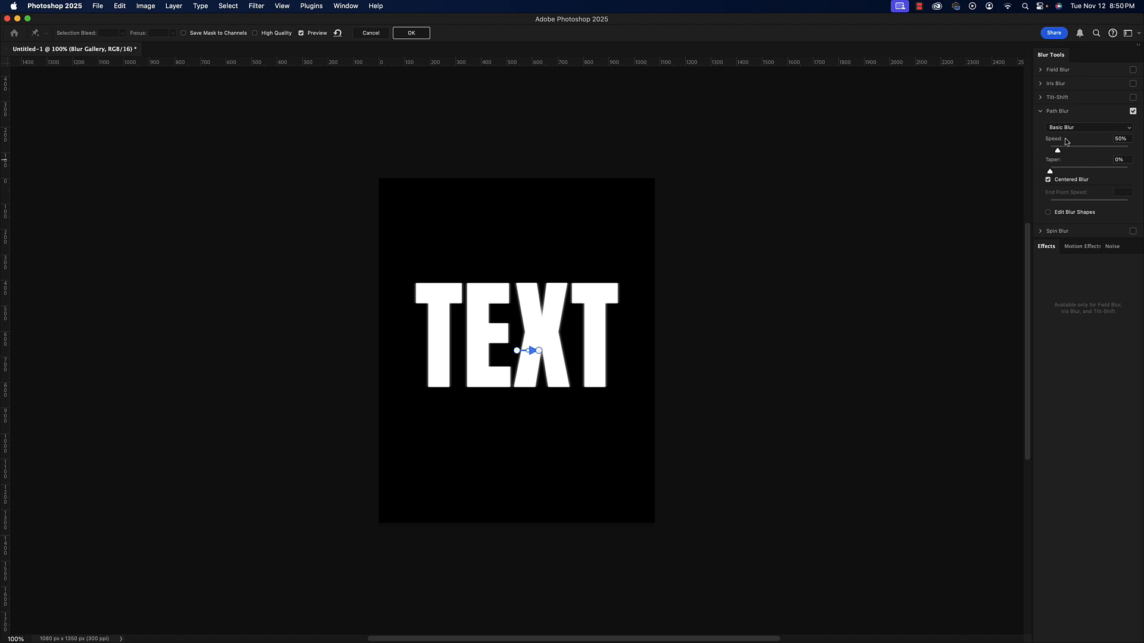
left_click(1048, 182)
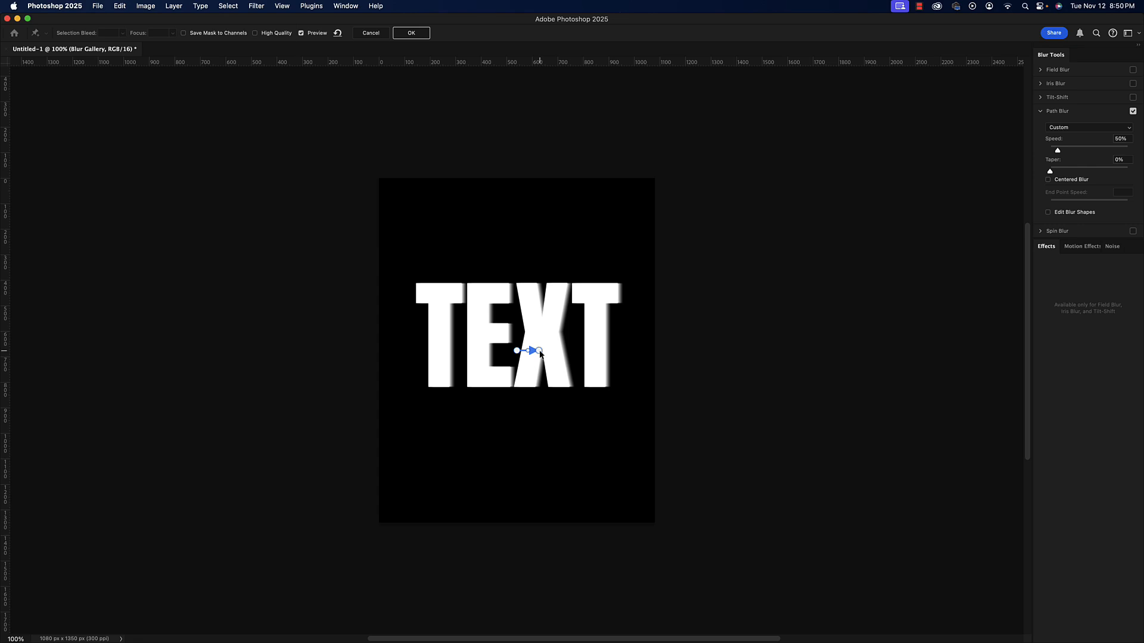
left_click_drag(540, 352, 663, 211)
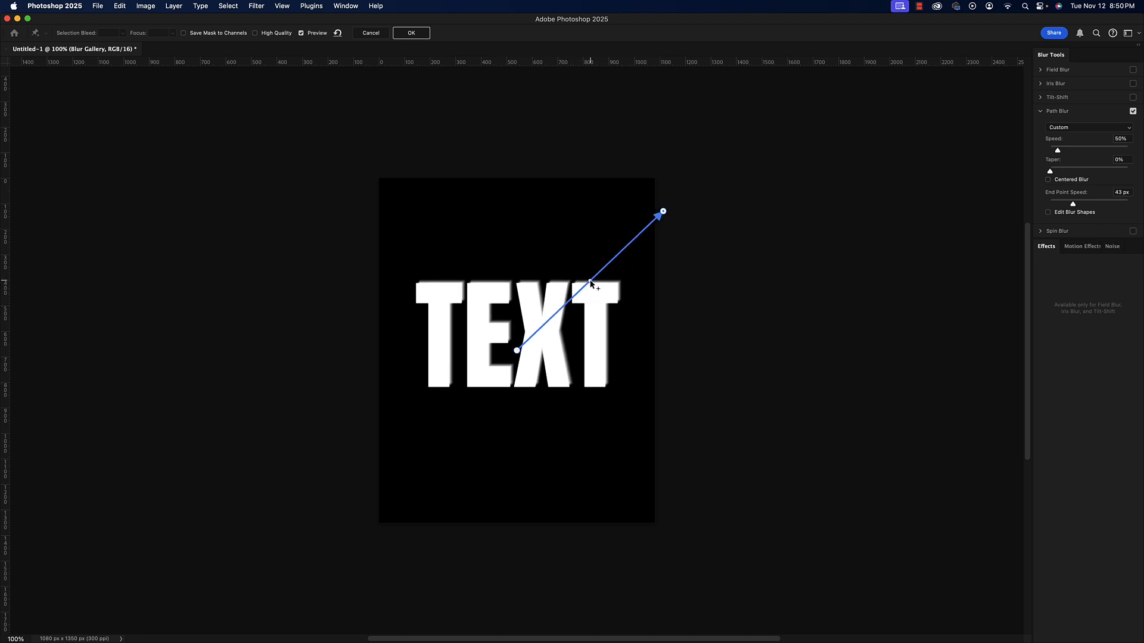
left_click_drag(590, 282, 618, 311)
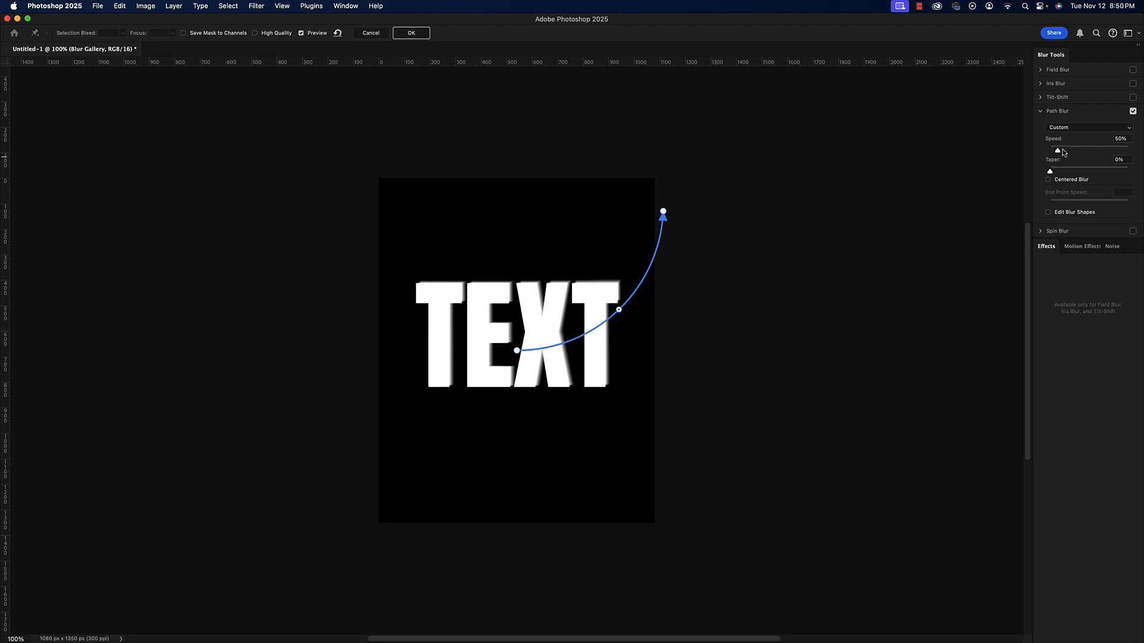
- Set the Path Blur speed to 366% and taper to 9%, extend its curve further upward, and apply the blur
left_click_drag(1058, 151, 1108, 151)
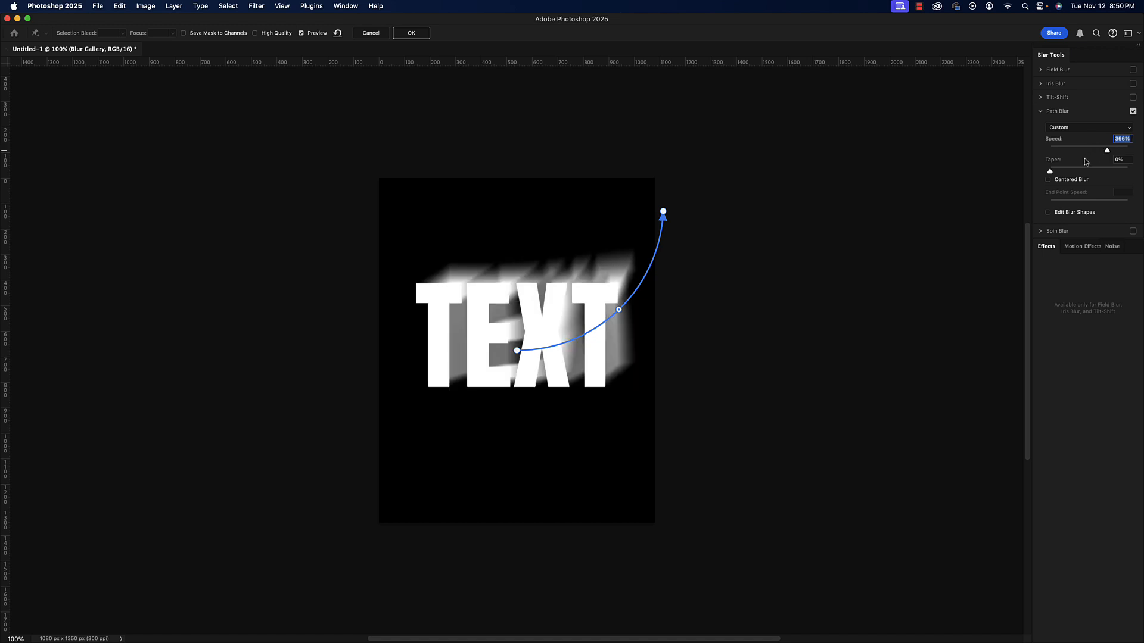
mouse_move(1054, 172)
left_mouse_down()
mouse_move(1076, 172)
mouse_move(1065, 172)
left_mouse_up()
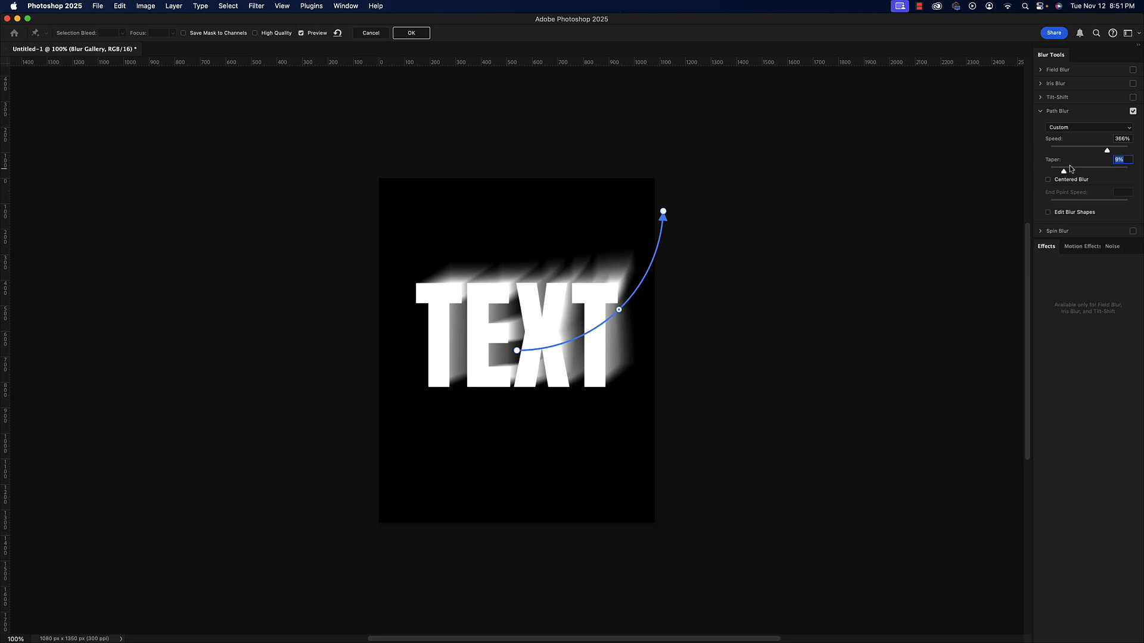
left_click_drag(619, 310, 633, 295)
mouse_move(516, 350)
left_mouse_down()
mouse_move(517, 337)
mouse_move(504, 341)
left_mouse_up()
left_click_drag(663, 212, 671, 150)
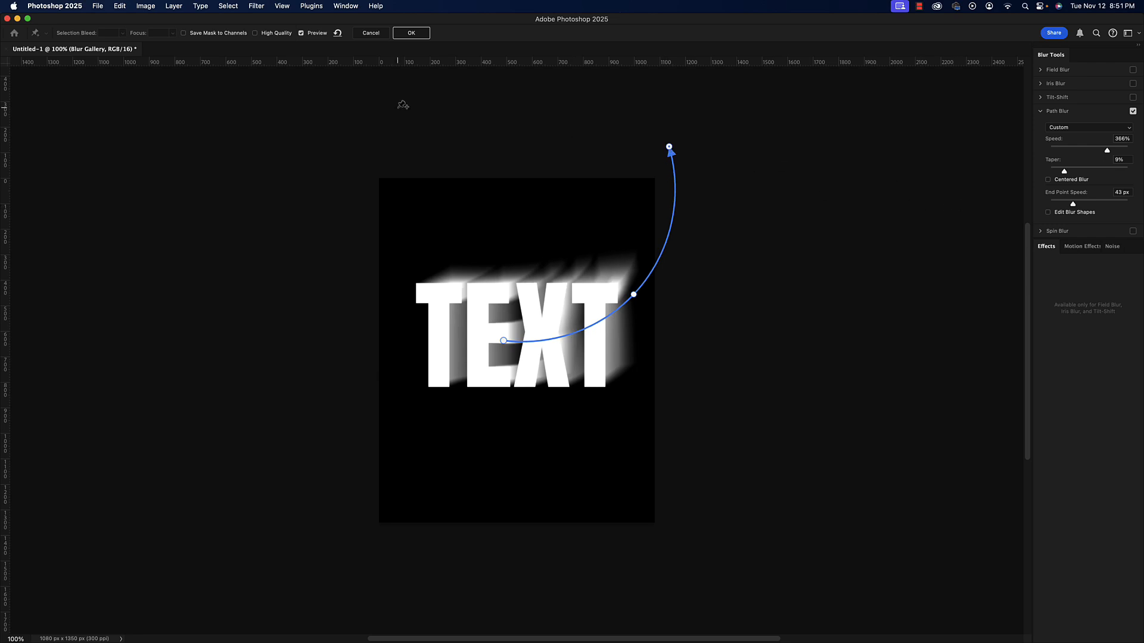
left_click(412, 33)
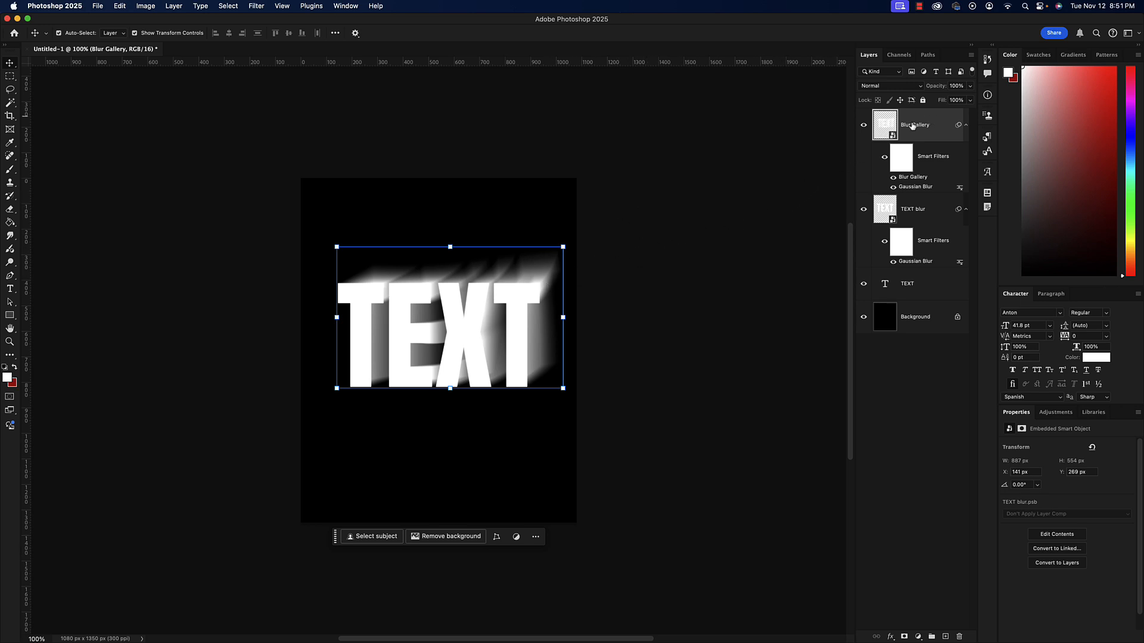
- Duplicate the Blur Gallery layer and edit the copy's Path Blur, flattening and shifting its curve outward and setting the speed to 467%
left_click_drag(890, 125, 947, 636)
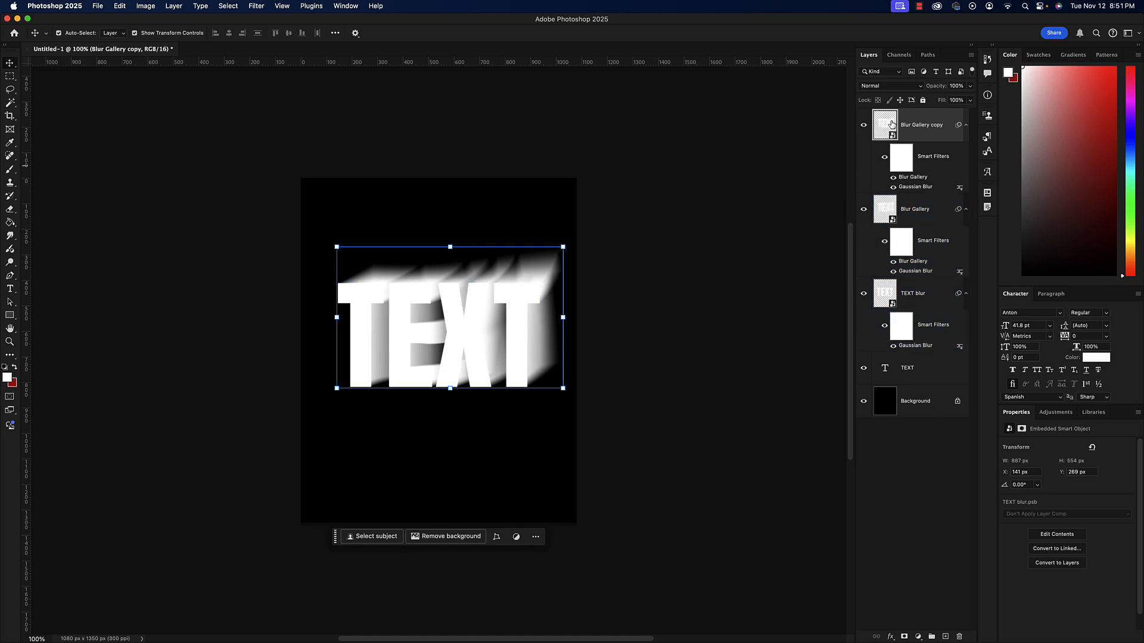
double_click(915, 177)
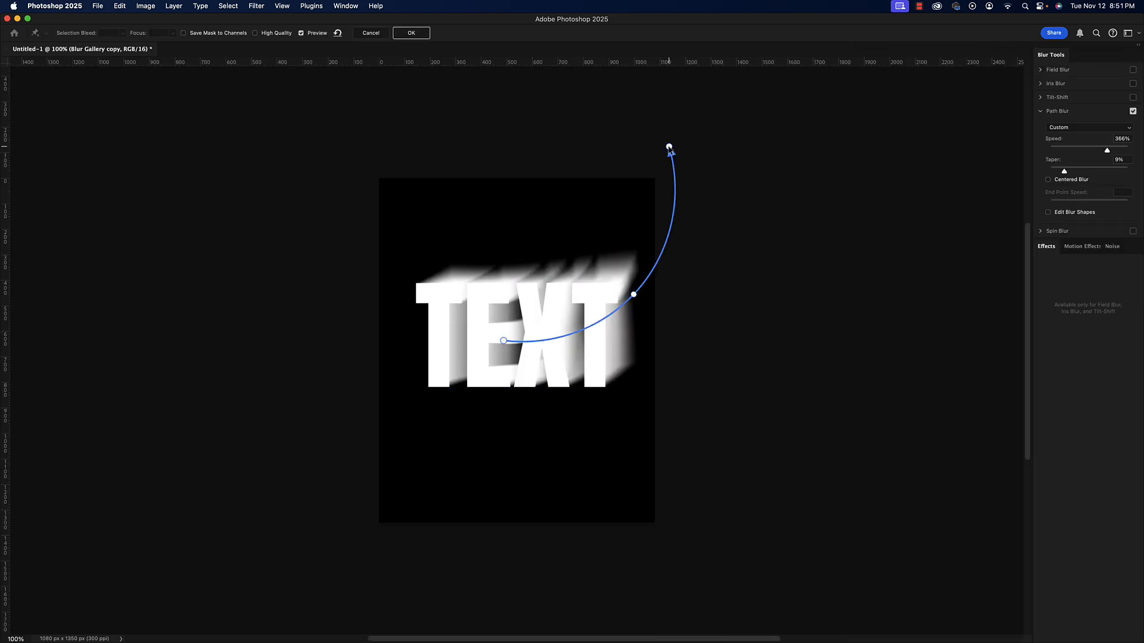
left_click_drag(669, 148, 711, 137)
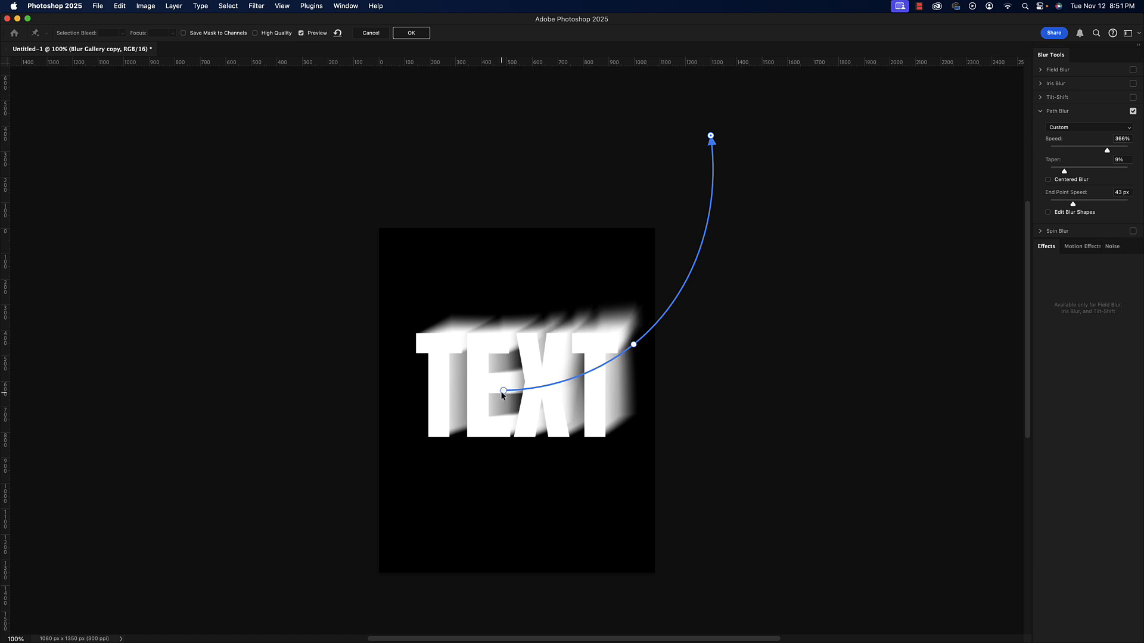
left_click_drag(505, 390, 537, 375)
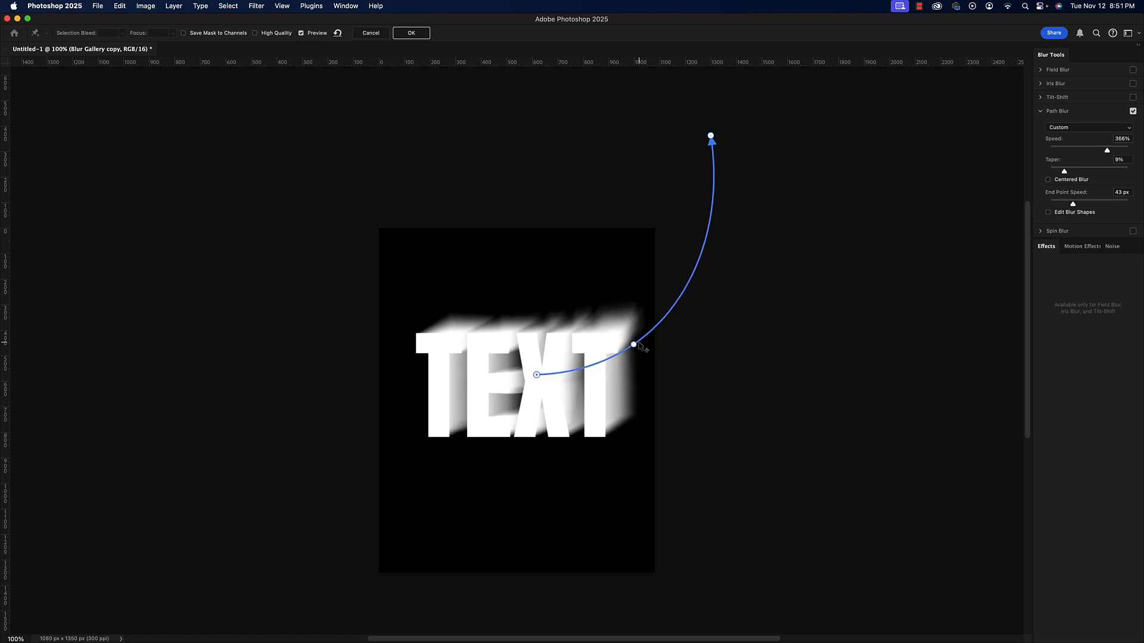
left_click(633, 345)
left_click_drag(633, 345, 632, 314)
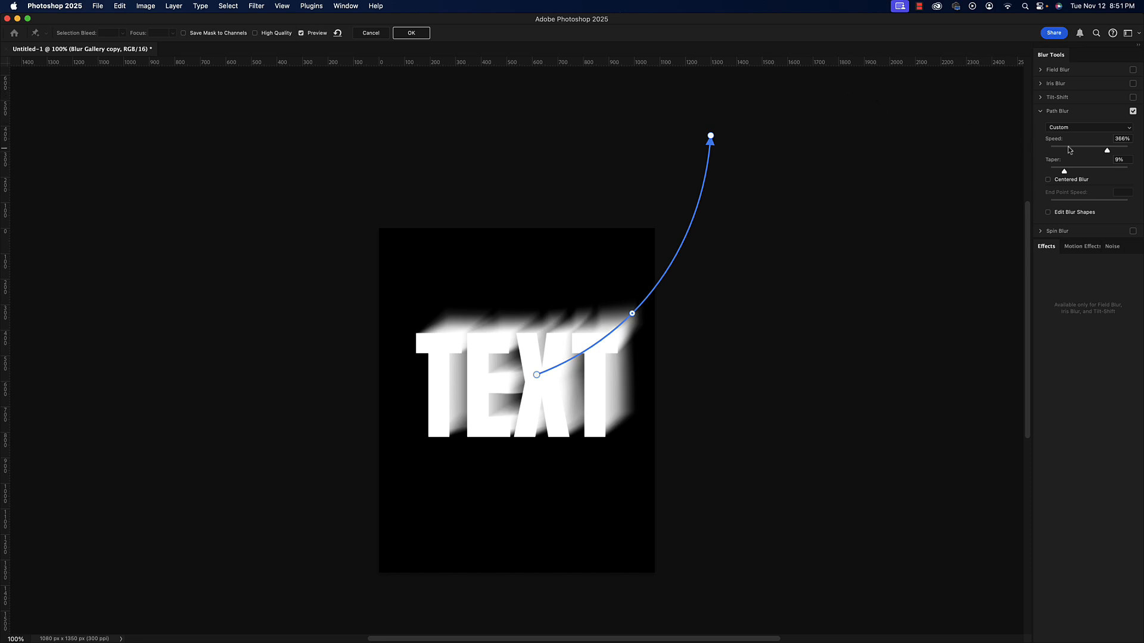
left_click_drag(1109, 152, 1123, 152)
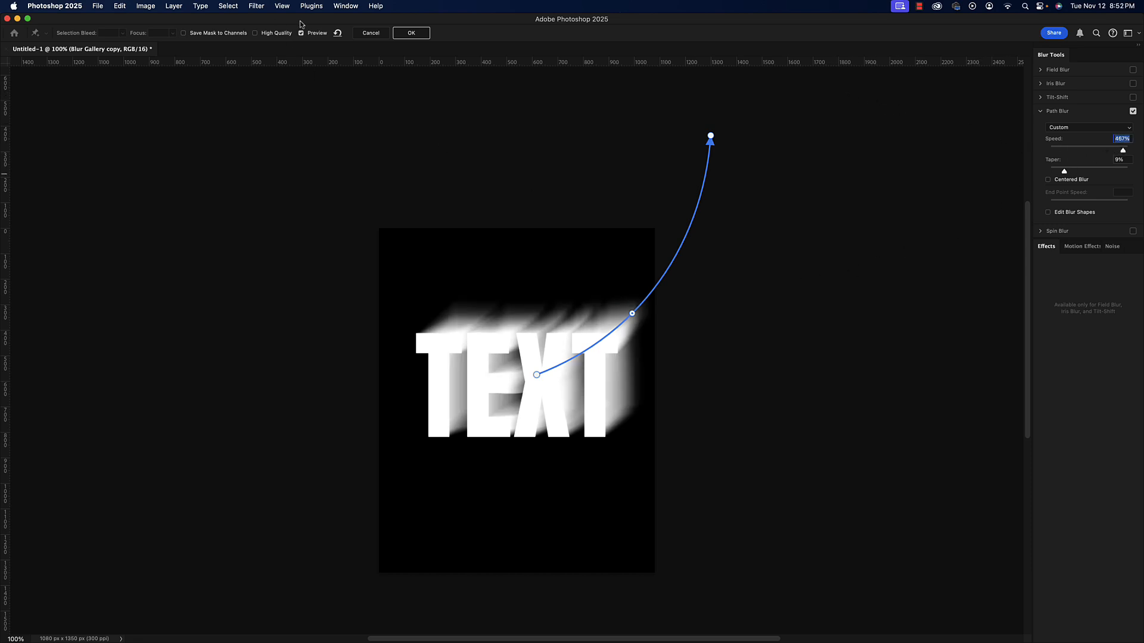
left_click(411, 34)
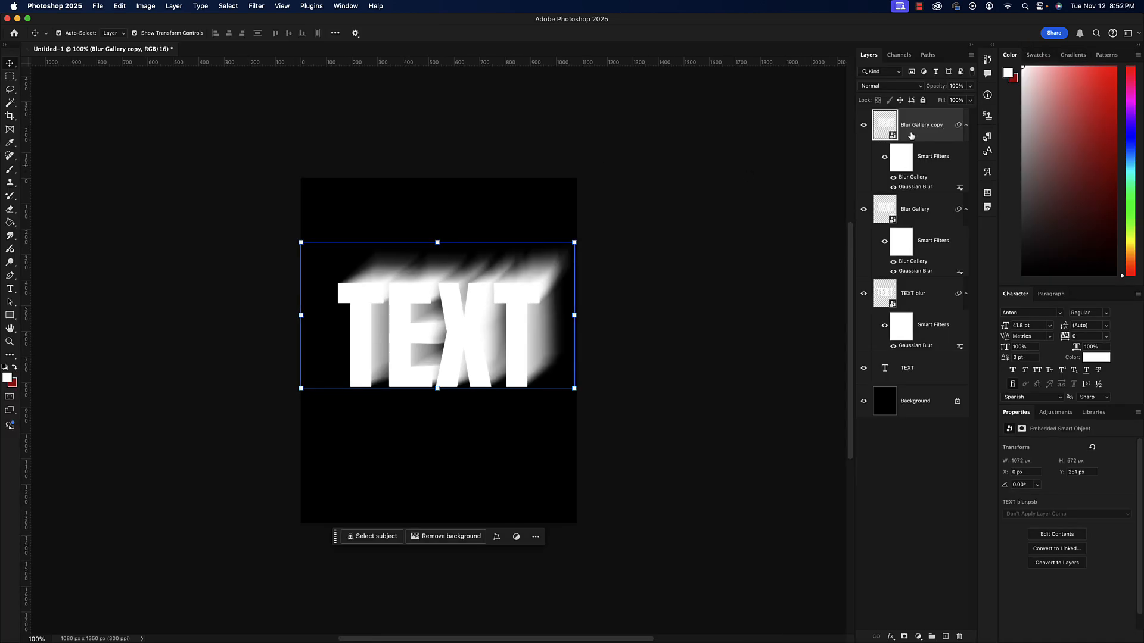
- Lower the Blur Gallery copy layer's opacity to 71%, nudge it to X 30 px, Y 241 px, and deselect it
left_click(970, 86)
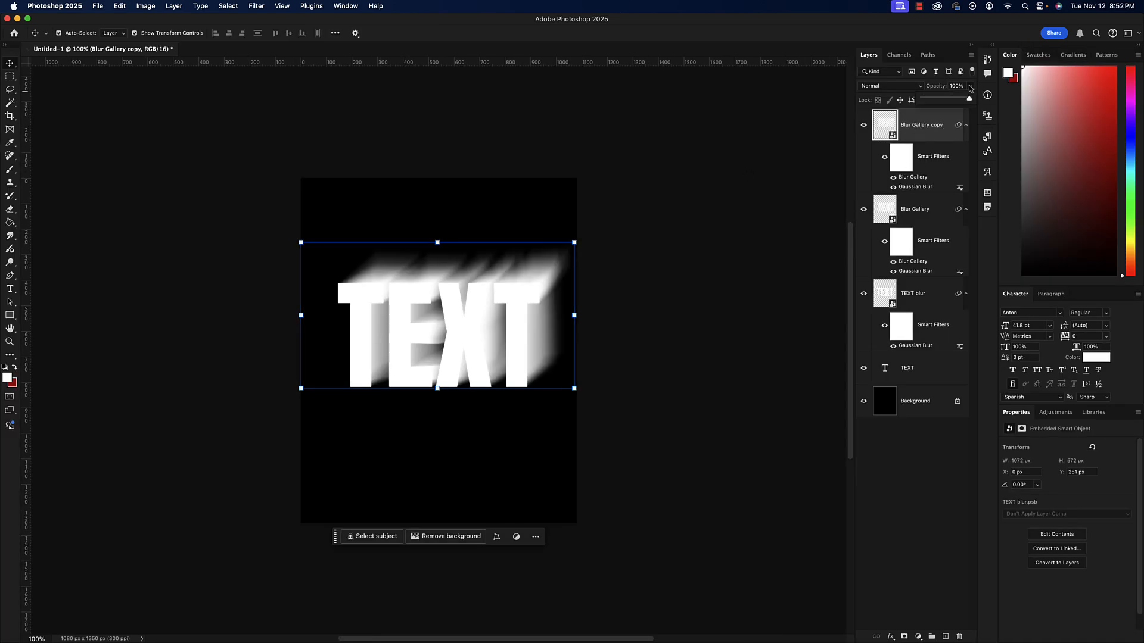
left_click(959, 100)
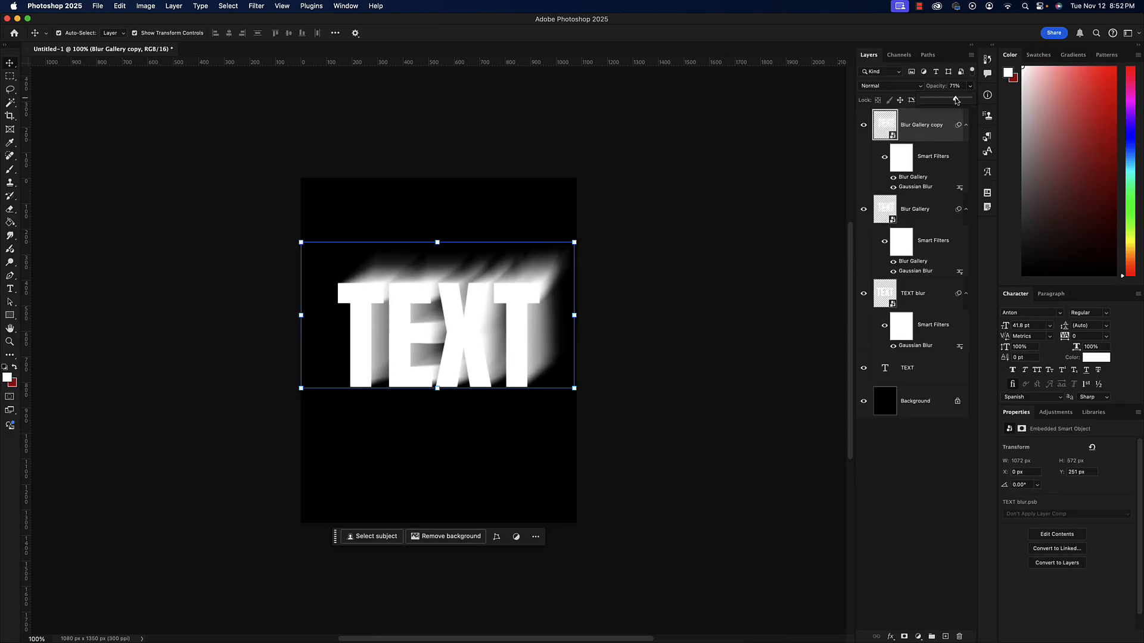
left_click(879, 123)
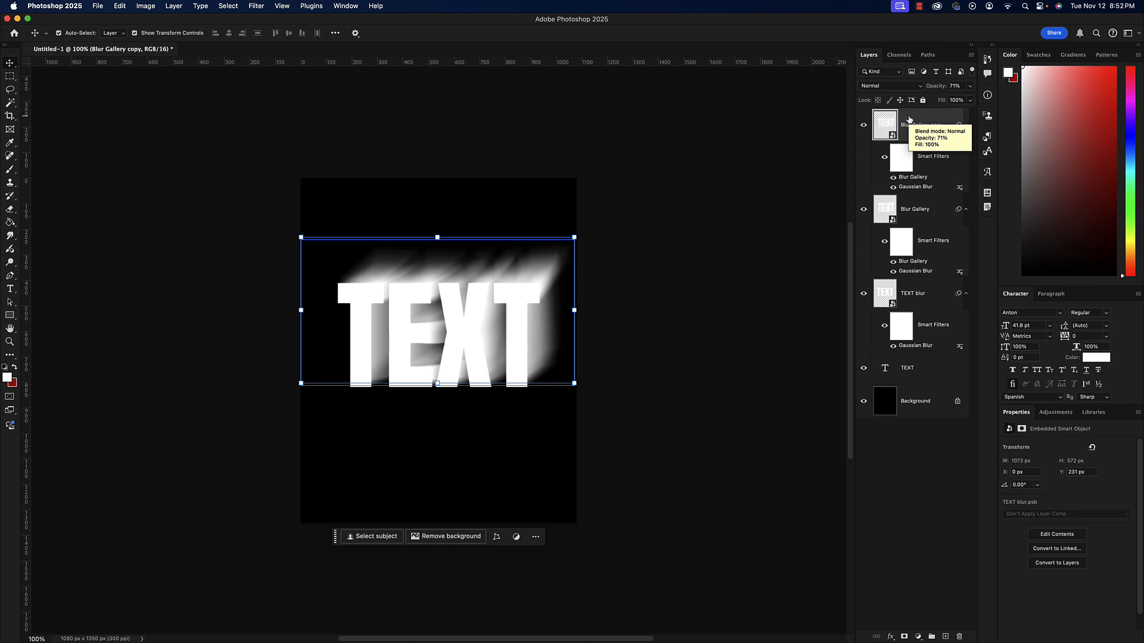
key("shift+Right")
key("shift+Right")
key("shift+Right")
key("shift+Right")
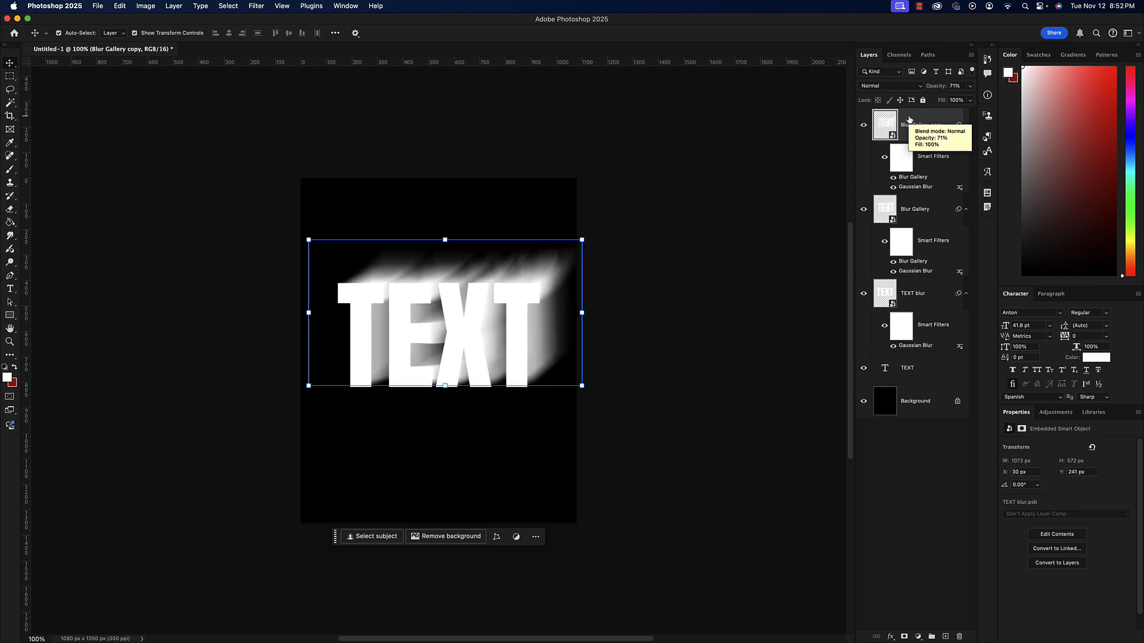
key("shift+Up")
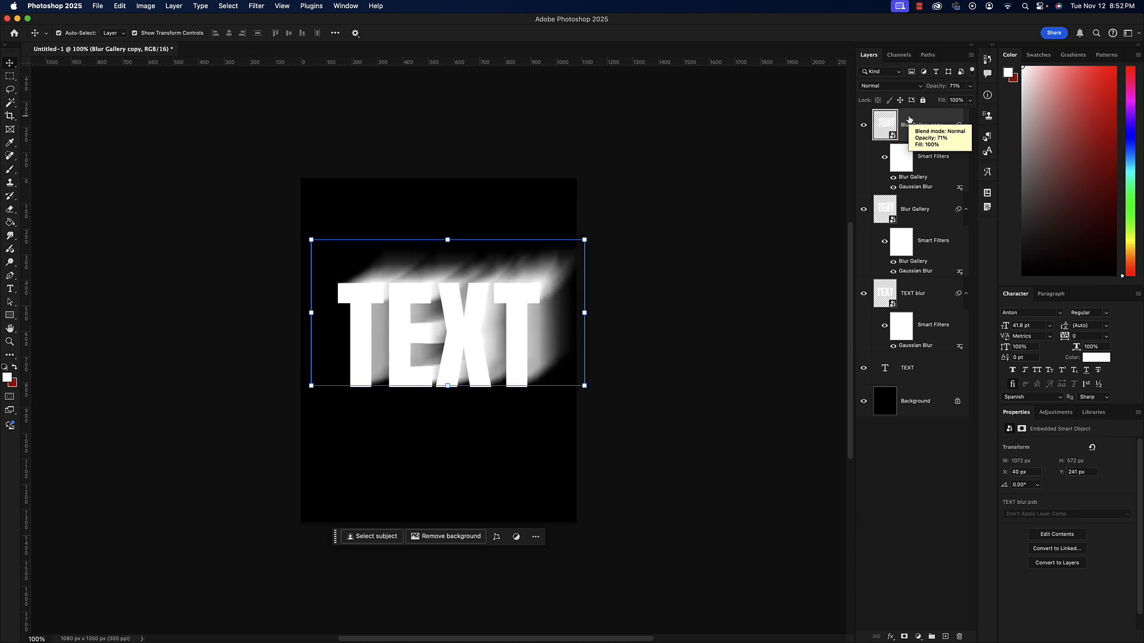
key("shift+Left")
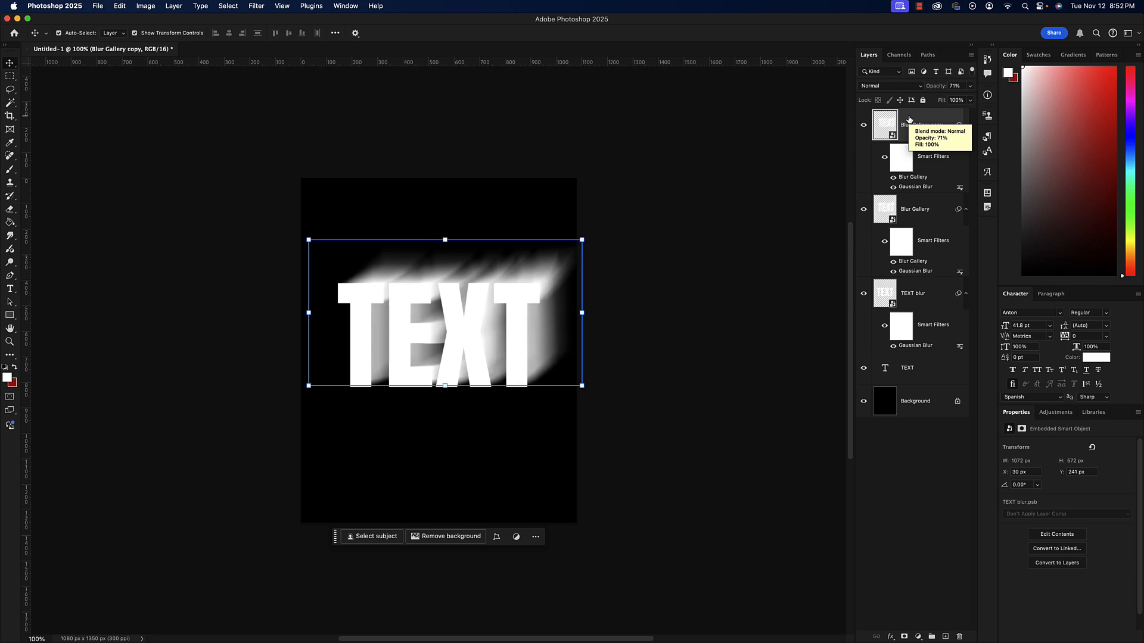
left_click(728, 247)
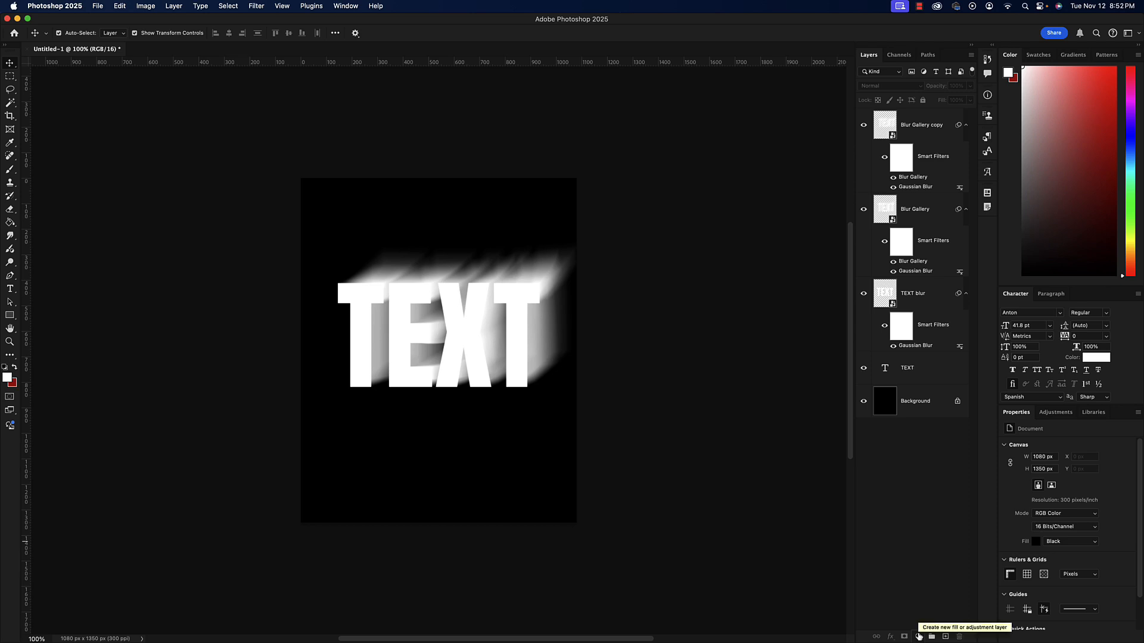
- Add a Gradient Map adjustment layer above all the text layers
left_click(919, 636)
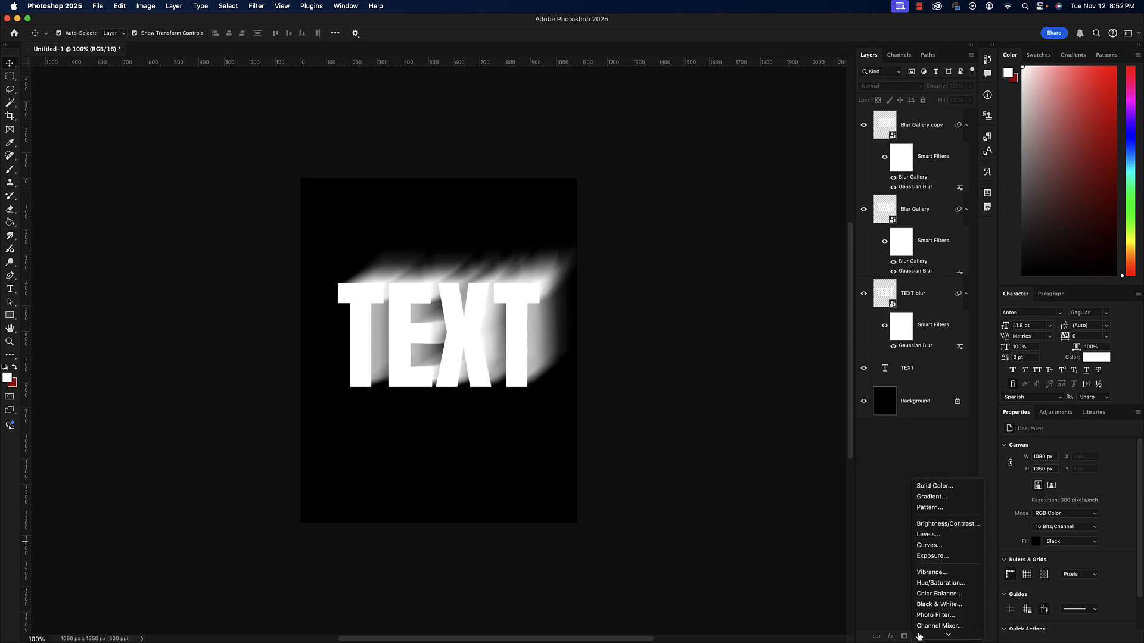
mouse_move(929, 641)
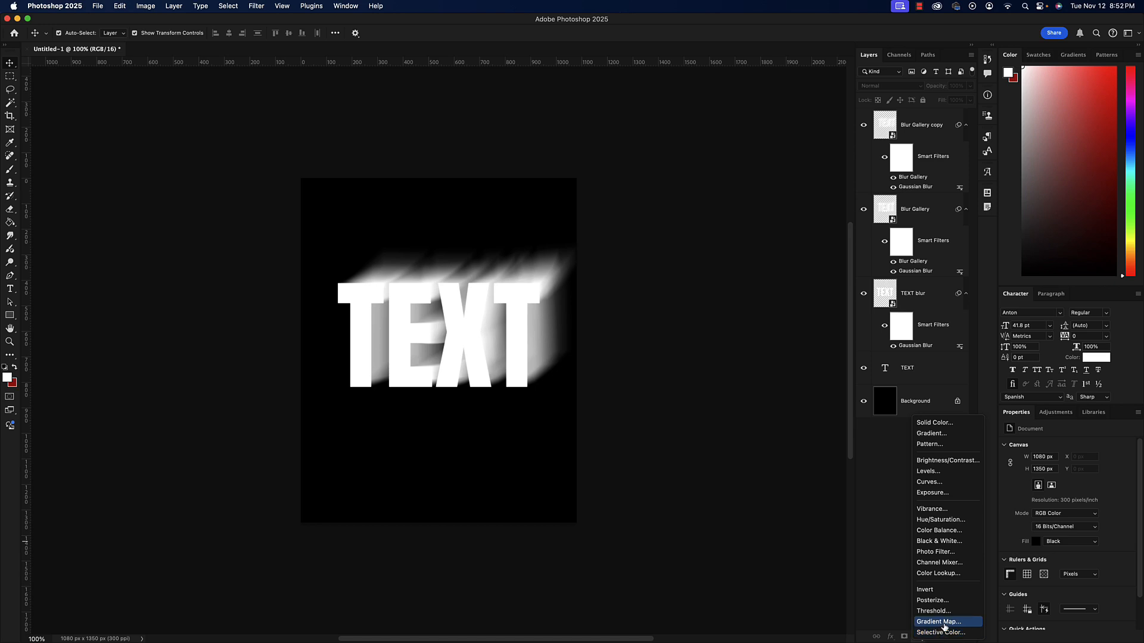
left_click(944, 623)
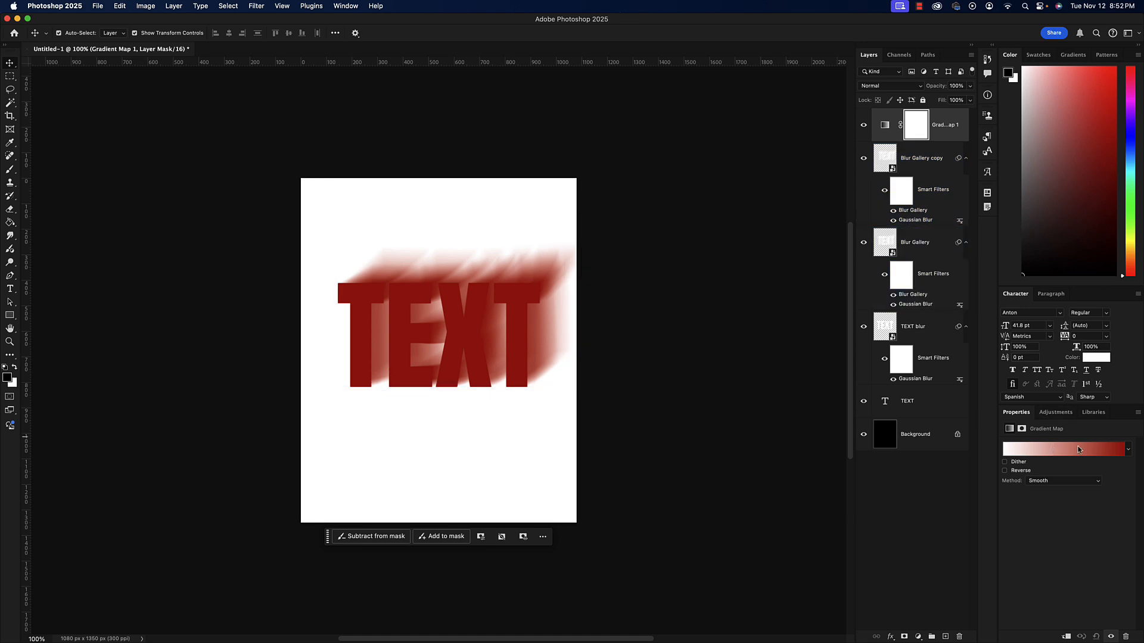
- Apply the first black-red-yellow-white gradient preset of the CHROMA FUSION V1 group to the Gradient Map
left_click(1128, 452)
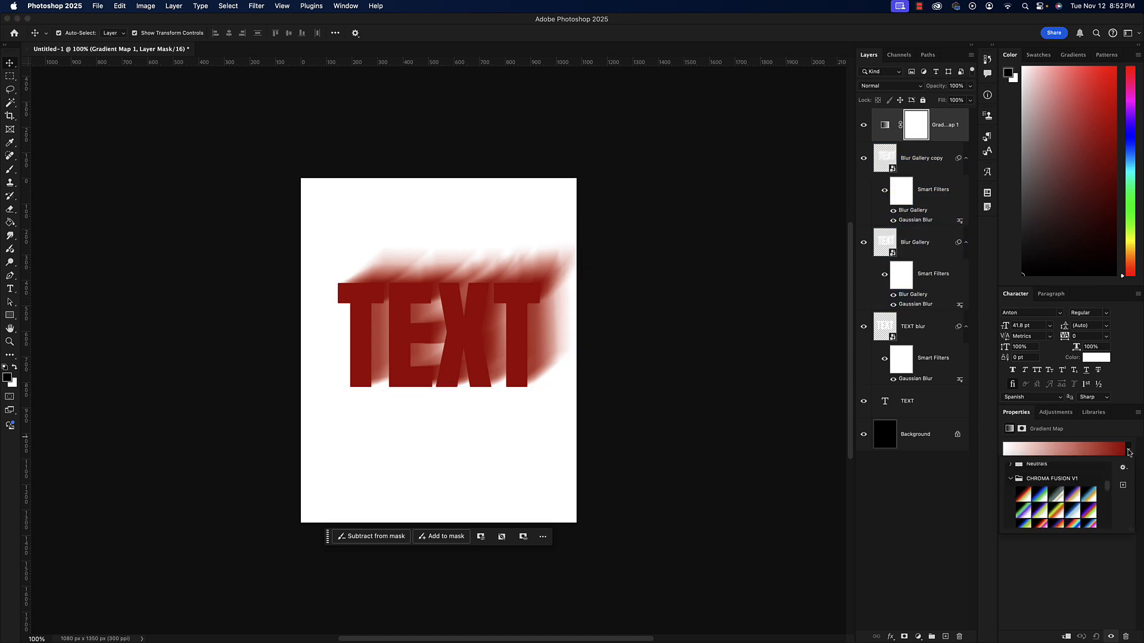
left_click(1011, 478)
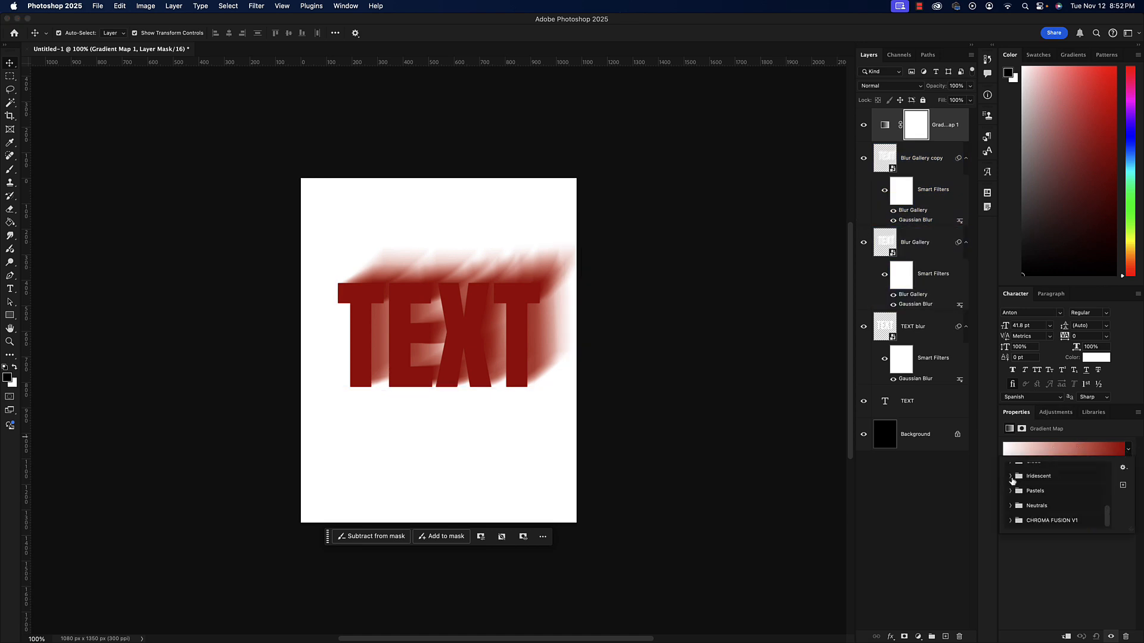
scroll(1037, 478, "down", 2)
scroll(1037, 478, "down", 3)
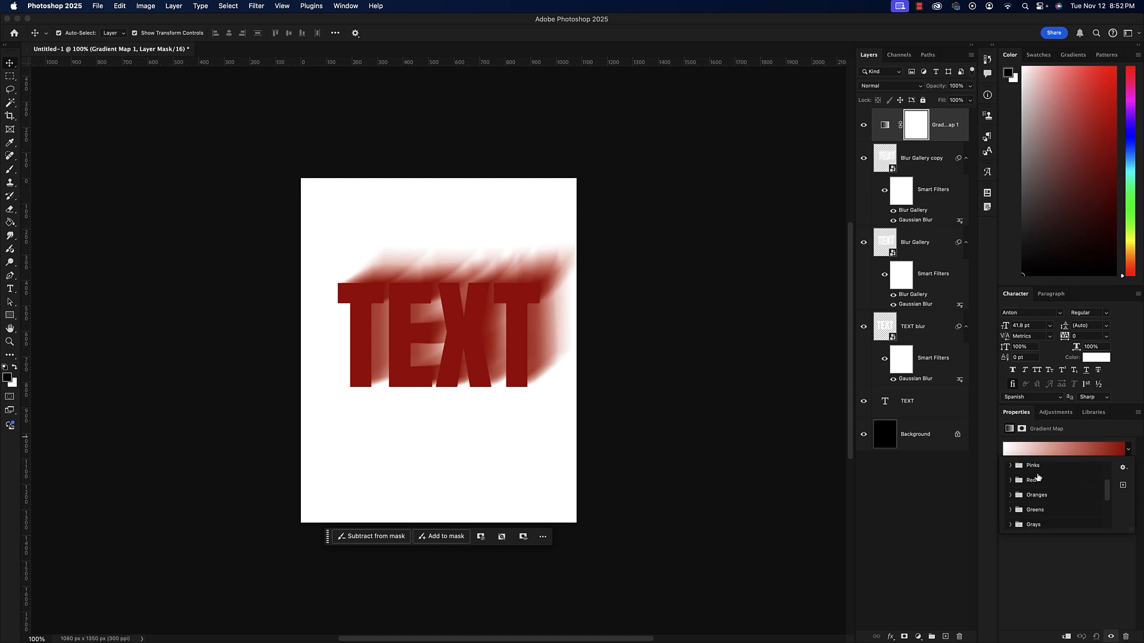
scroll(1038, 477, "down", 1)
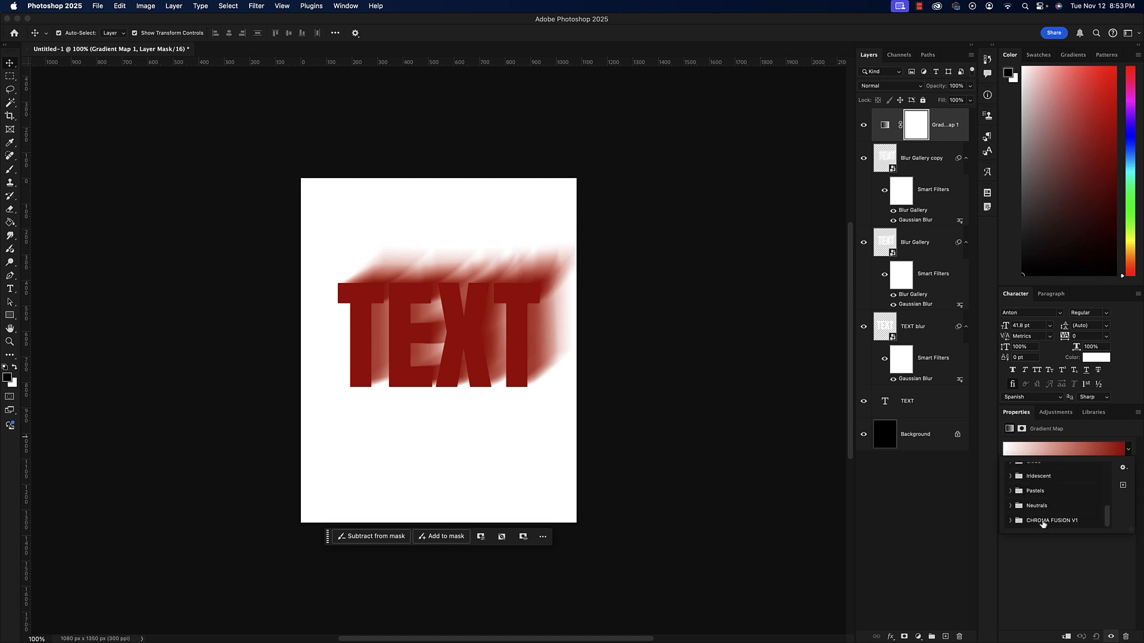
left_click(1012, 522)
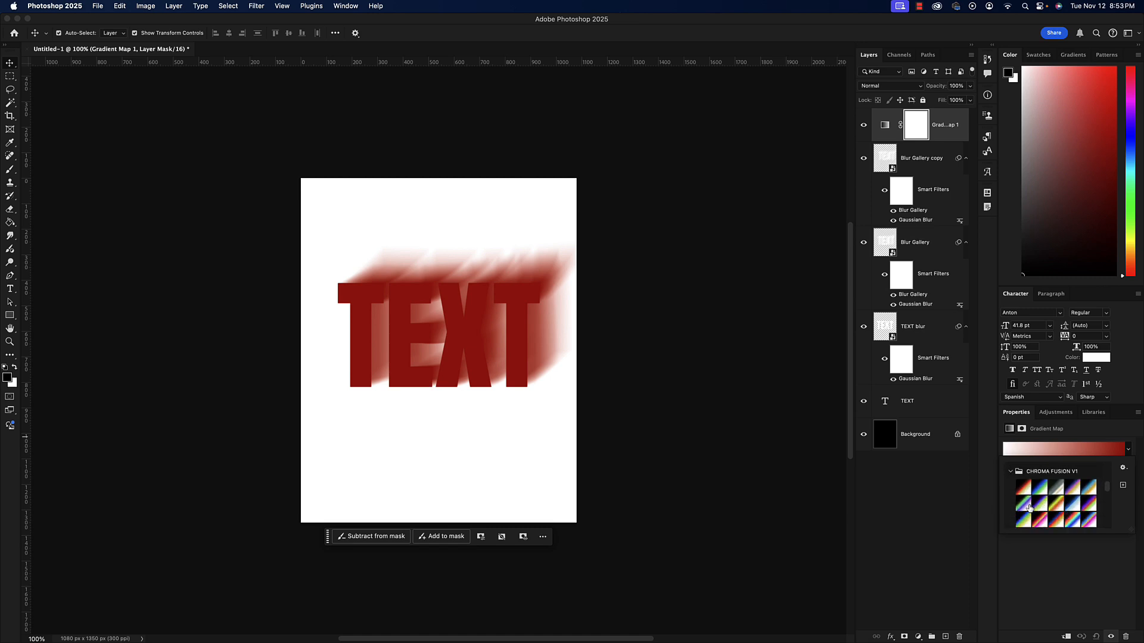
left_click(1025, 487)
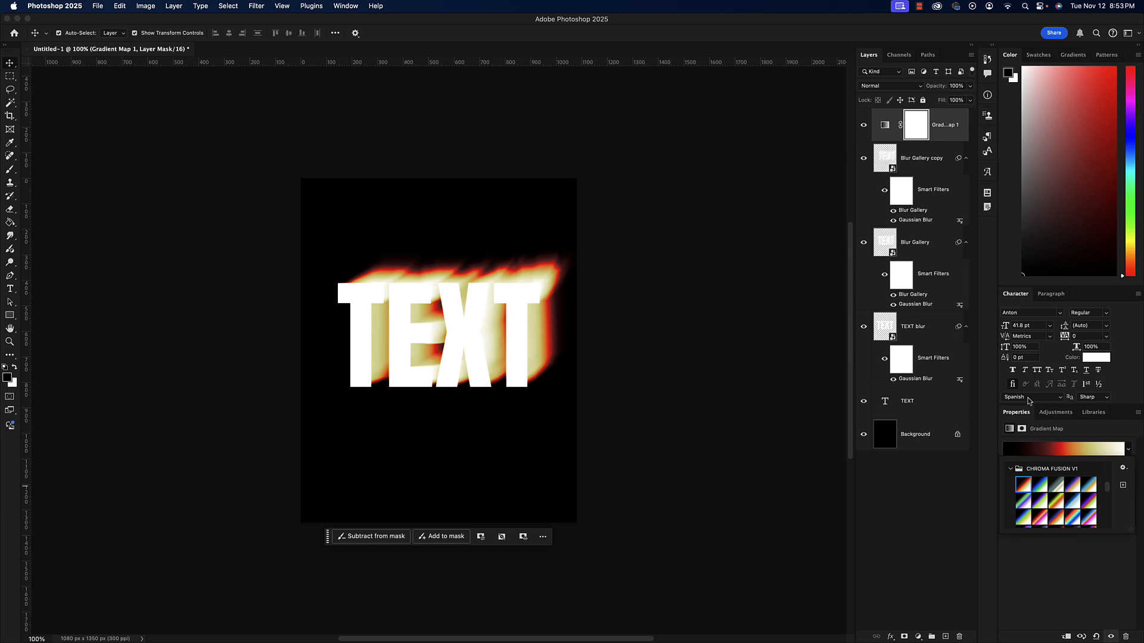
left_click(922, 157)
left_click(905, 307)
left_click(906, 401)
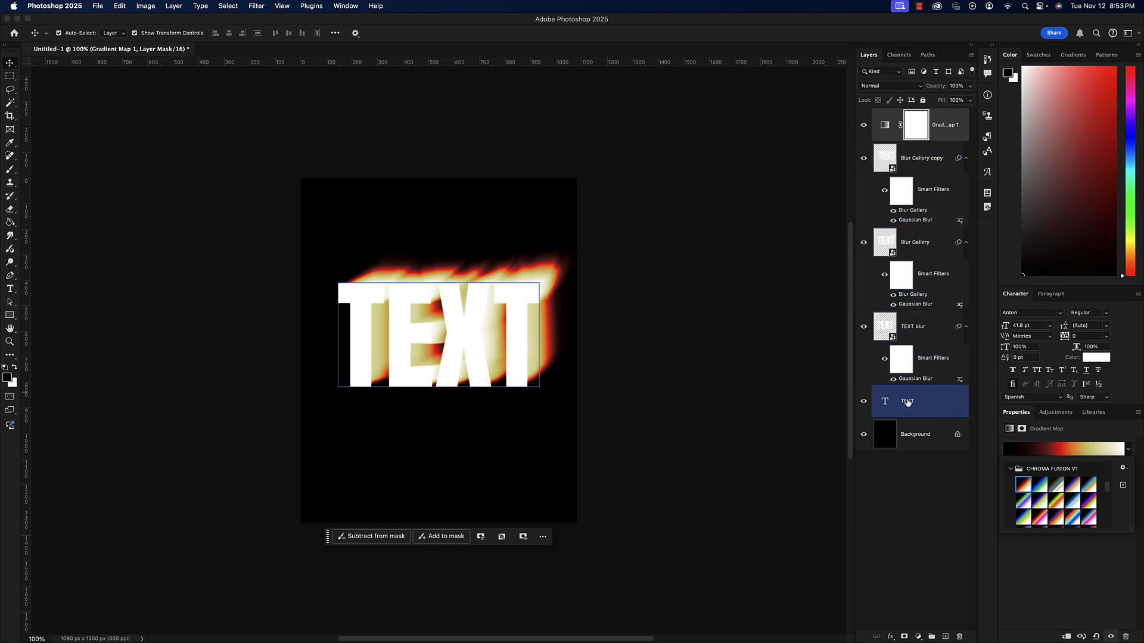
- Try several CHROMA FUSION V1 presets on the Gradient Map and keep the fourth one, running black-blue-magenta-yellow-white
left_click(920, 303)
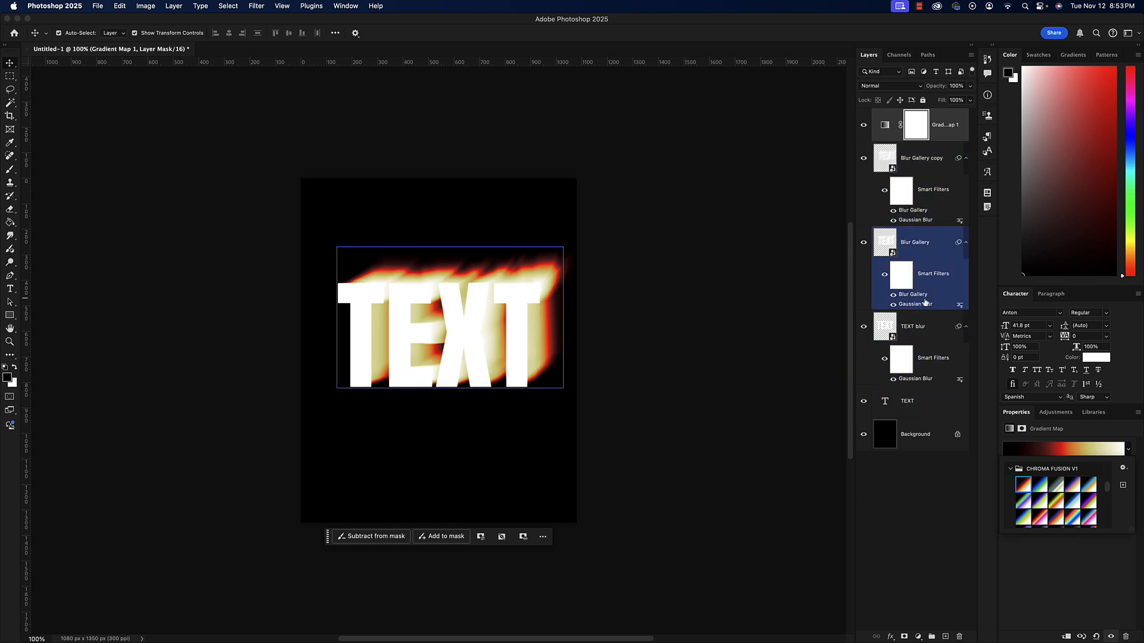
left_click(908, 218)
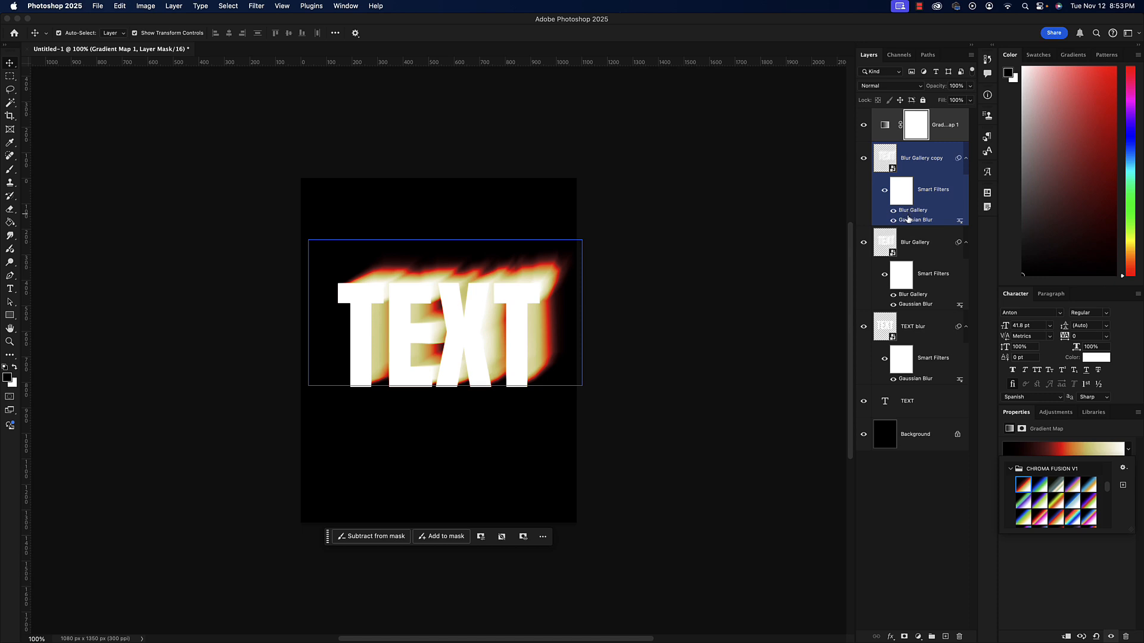
left_click(1040, 485)
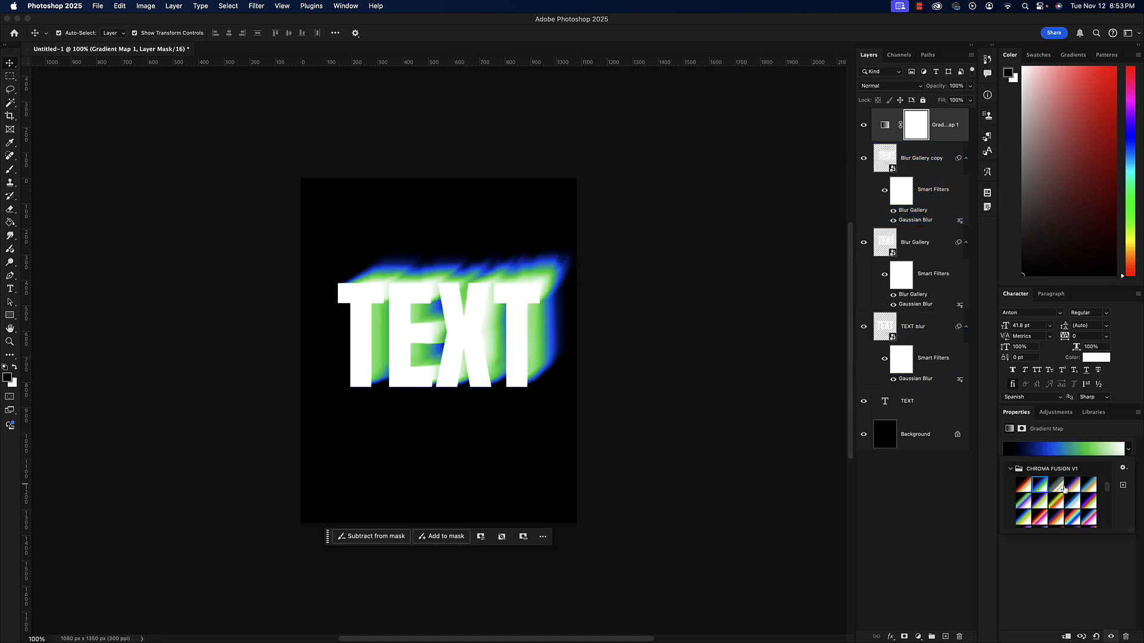
left_click(1062, 485)
left_click(1073, 485)
left_click(1072, 501)
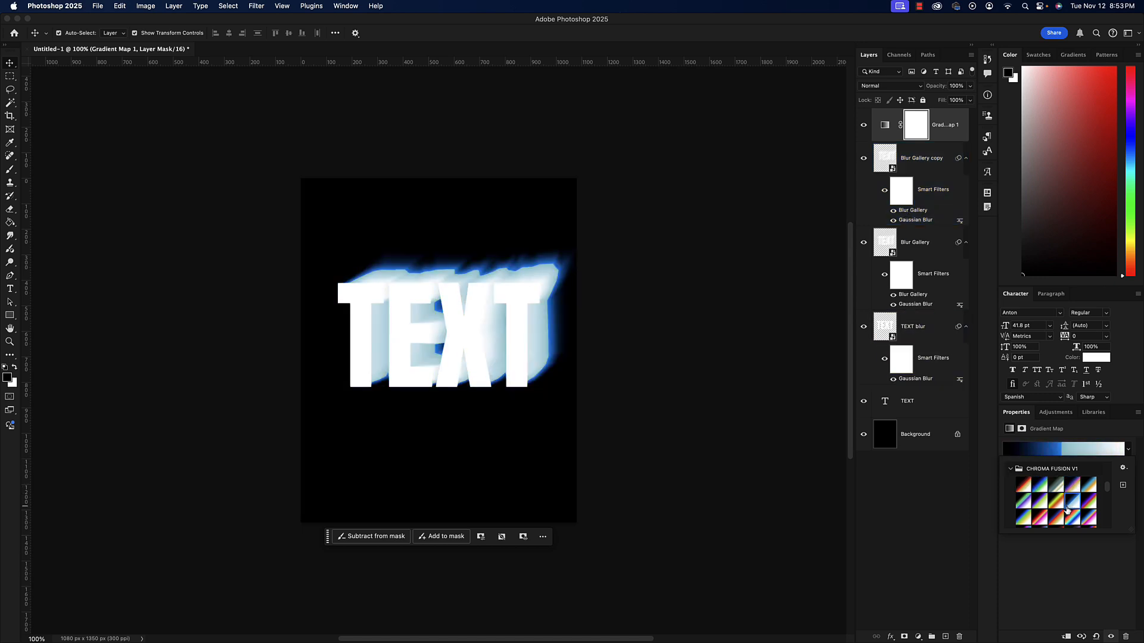
left_click(1074, 486)
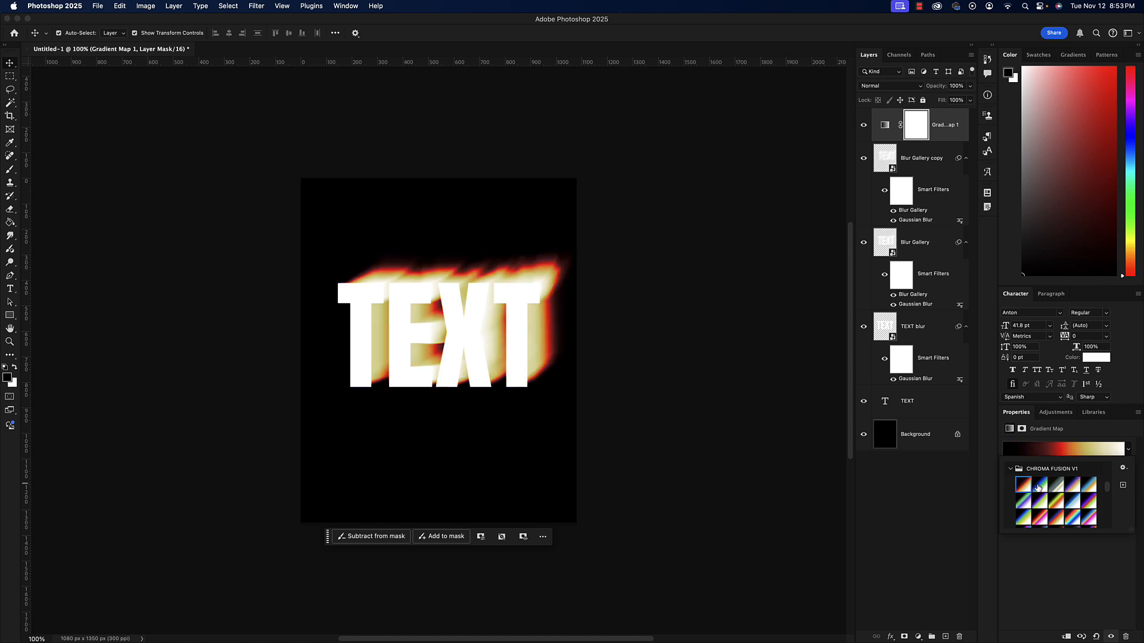
left_click(1073, 486)
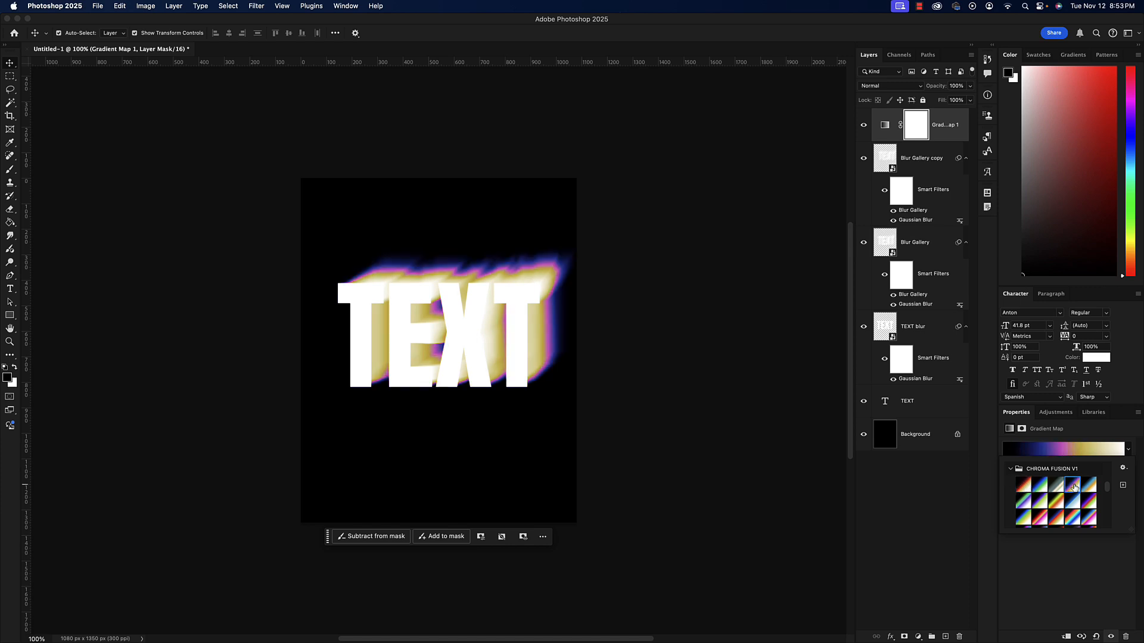
left_click(1044, 553)
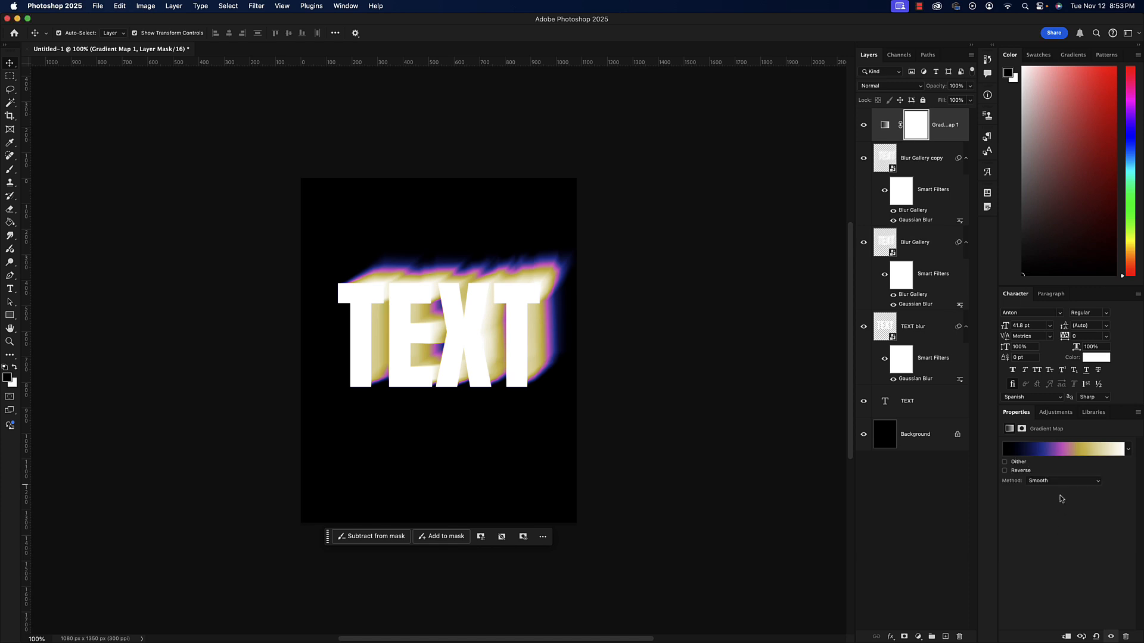
- Inspect the Gradient Map's color stops in the Gradient Editor and compare them with the colors around the text
left_click(1043, 450)
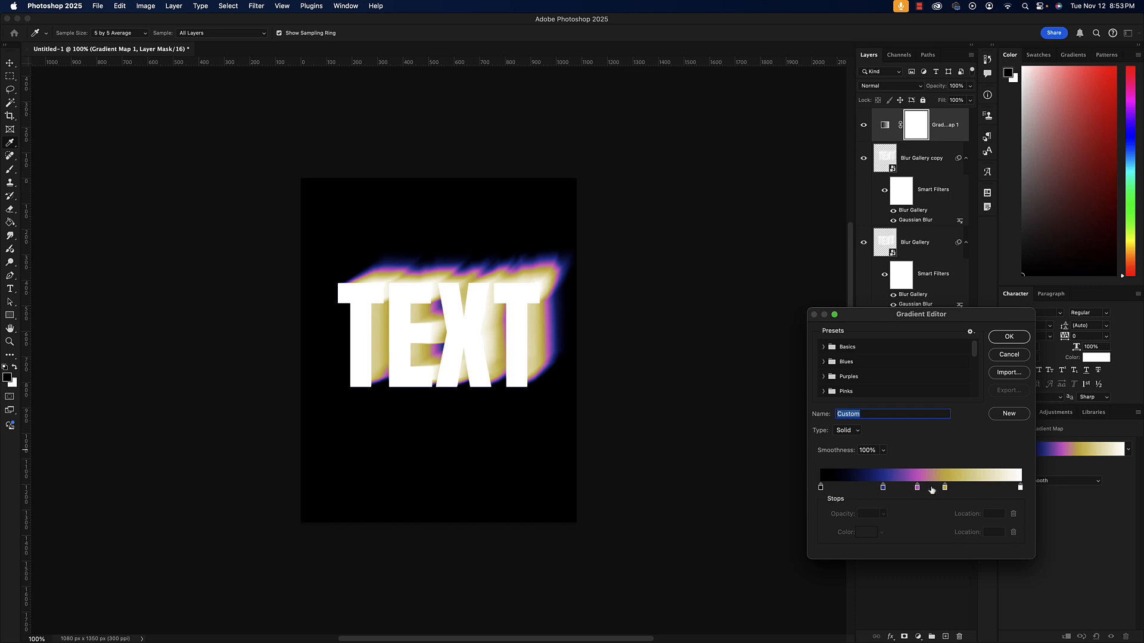
left_click(1020, 337)
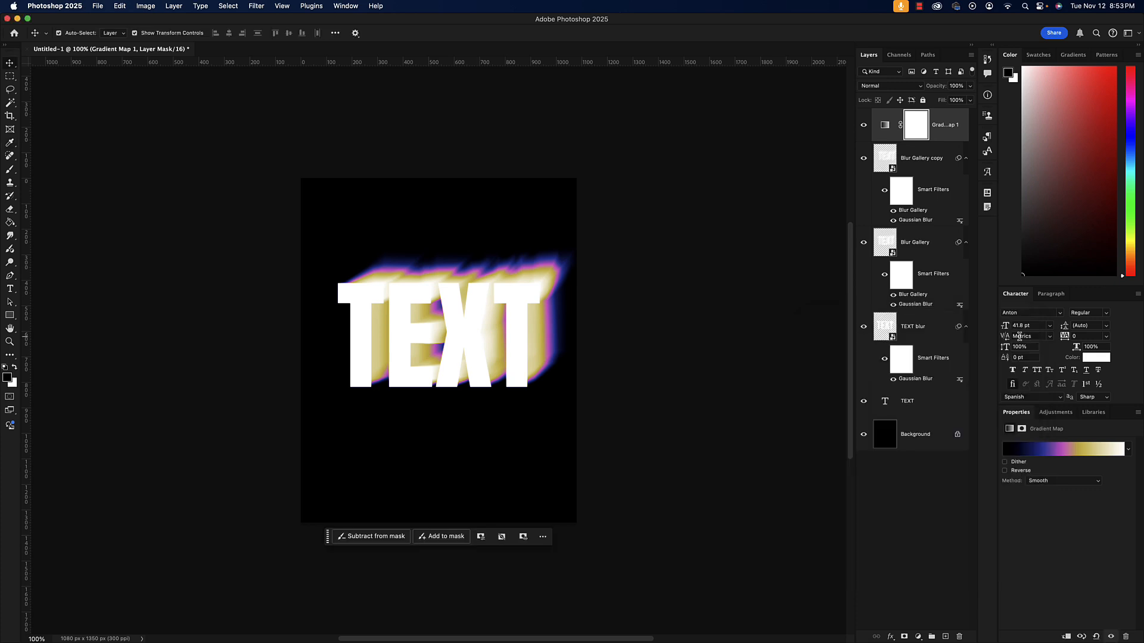
left_click(509, 338)
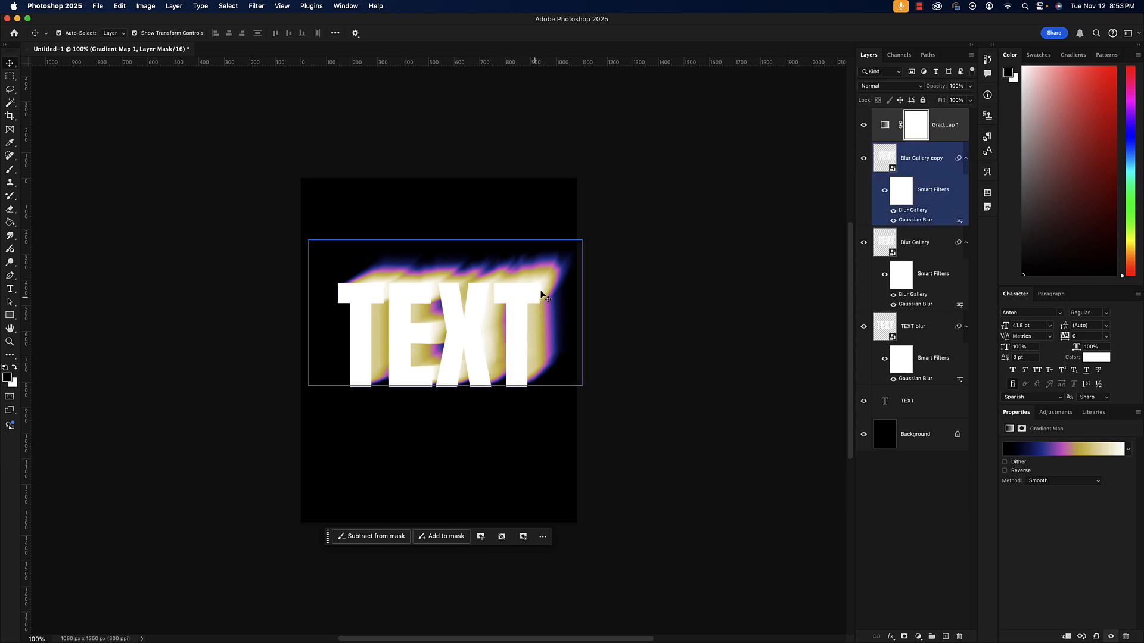
left_click(572, 307)
left_click(529, 330)
left_click(884, 130)
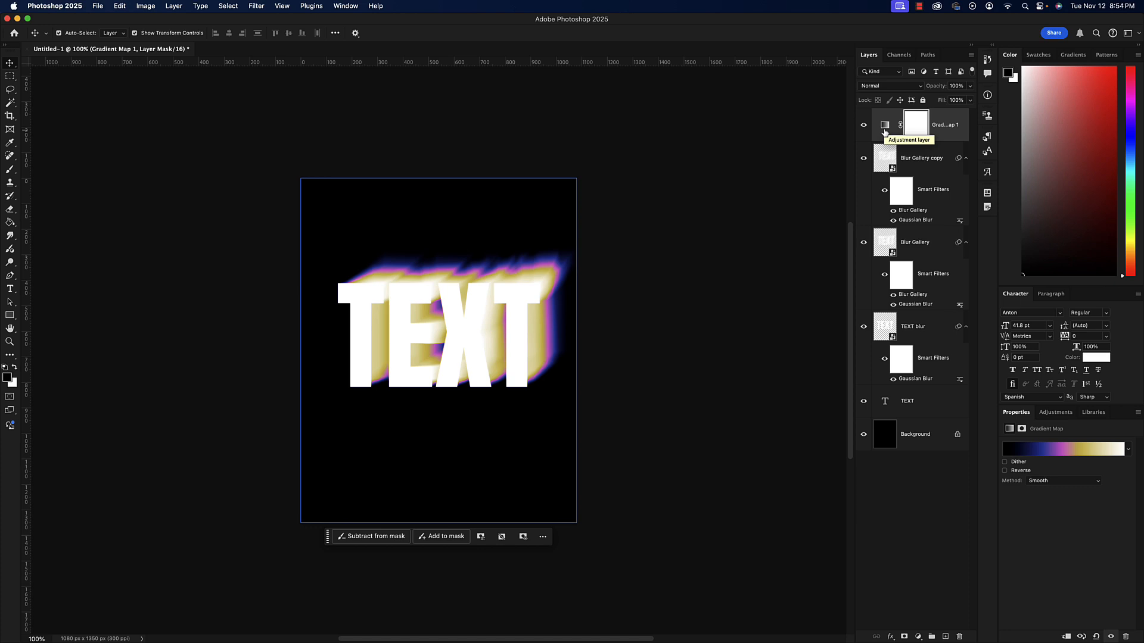
- Add a Solid Color fill layer in black (000000) above the Gradient Map layer
left_click(918, 637)
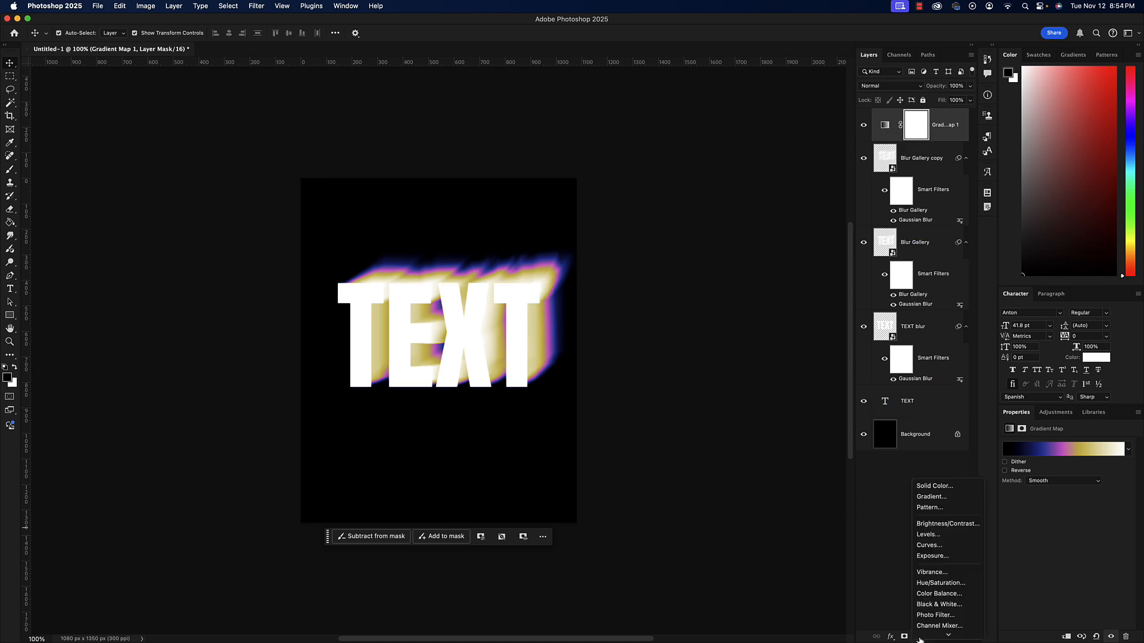
left_click(873, 590)
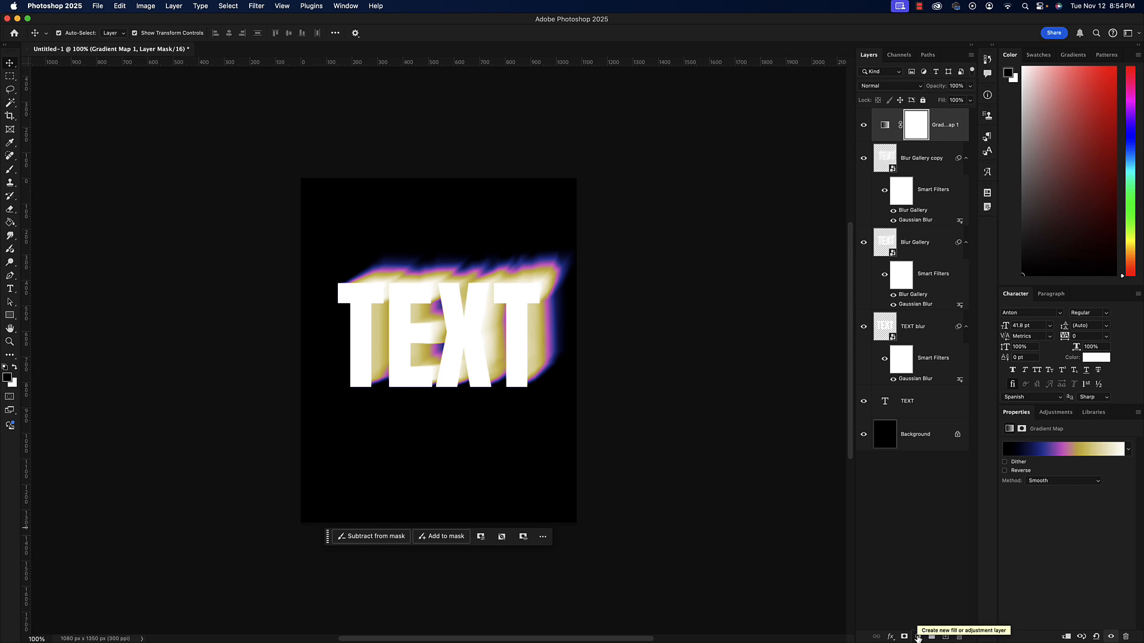
left_click(918, 637)
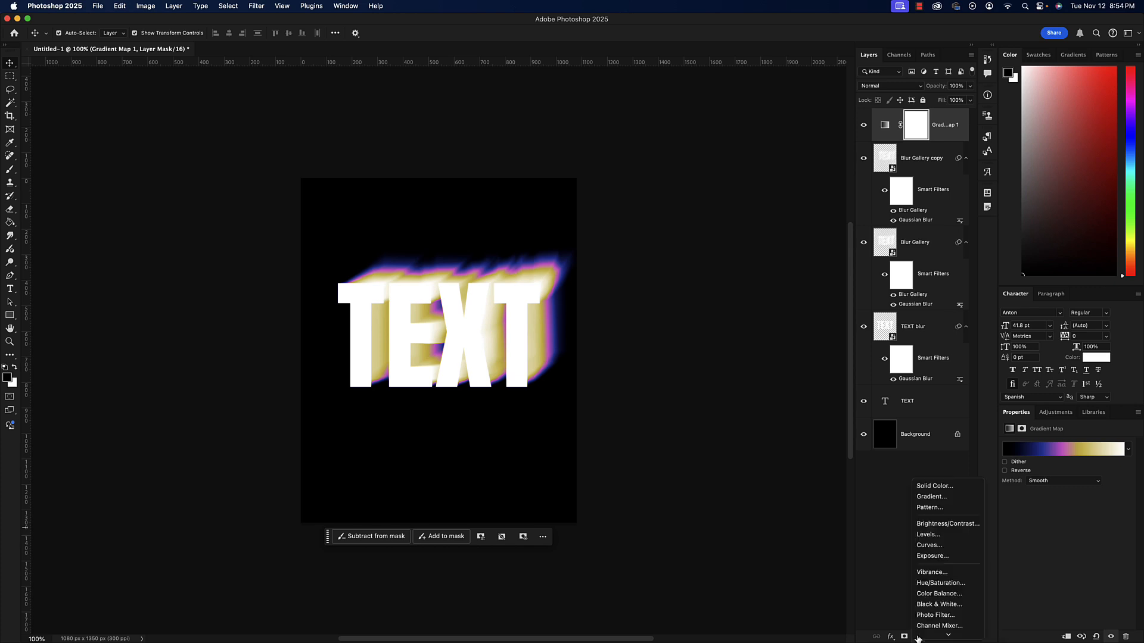
left_click(927, 477)
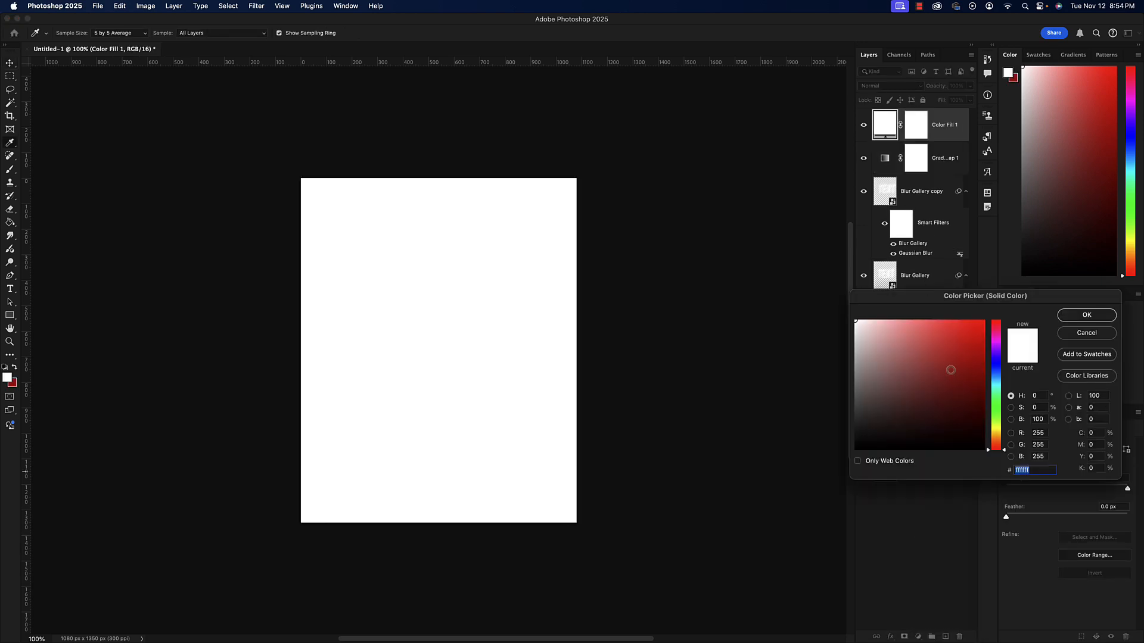
left_click_drag(864, 429, 846, 457)
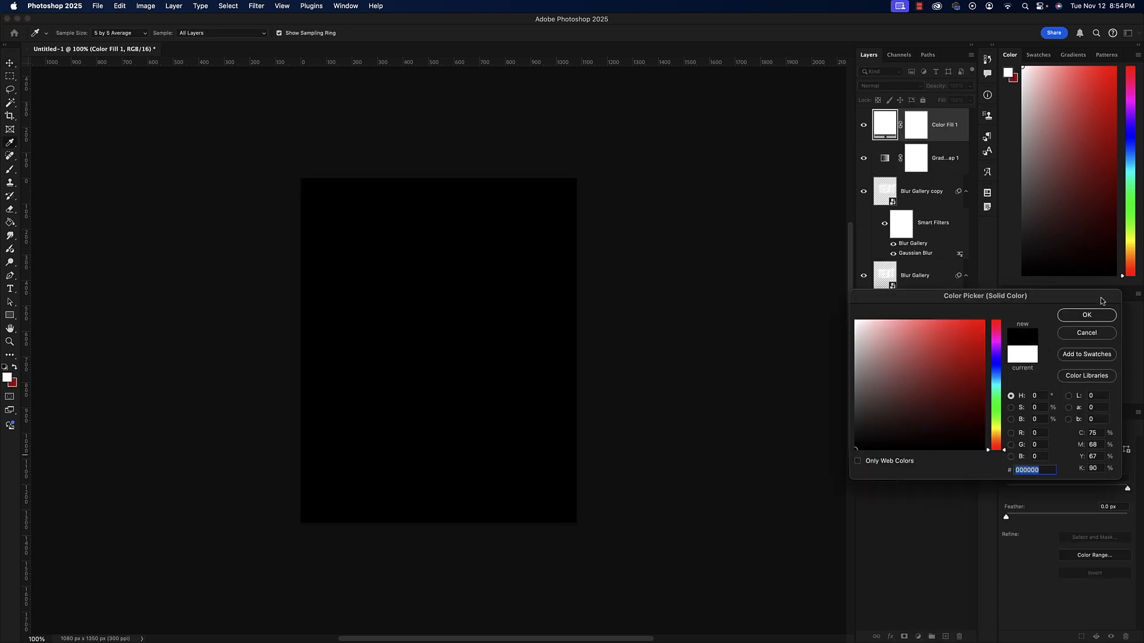
left_click(1093, 316)
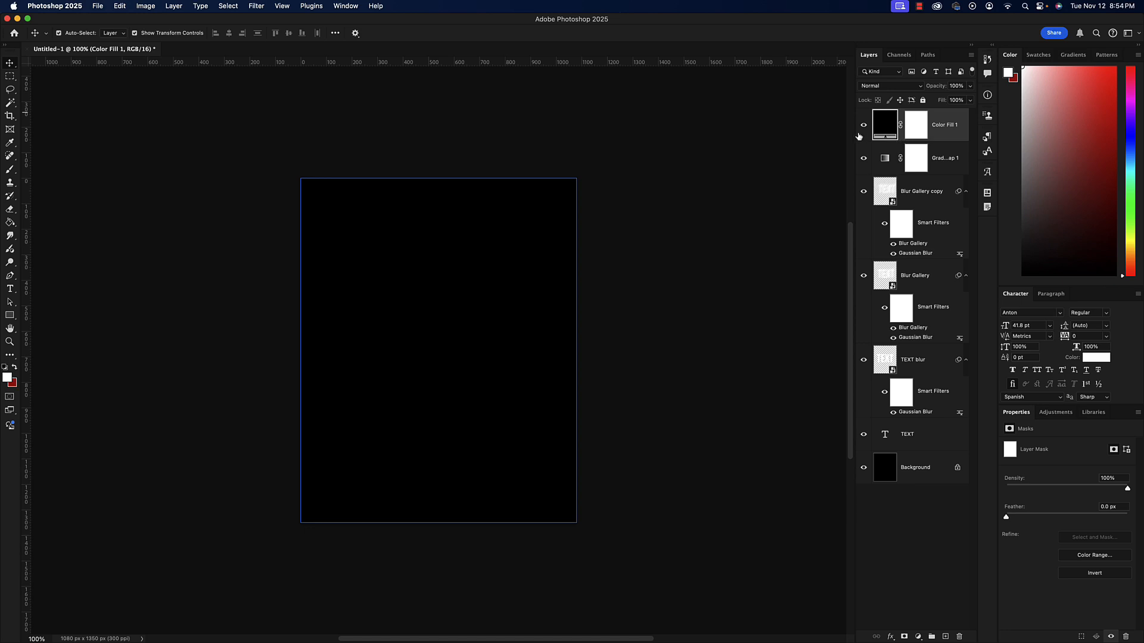
- Convert the black fill layer to a smart object and apply Add Noise at 23.62%, Gaussian and Monochromatic
left_click(257, 6)
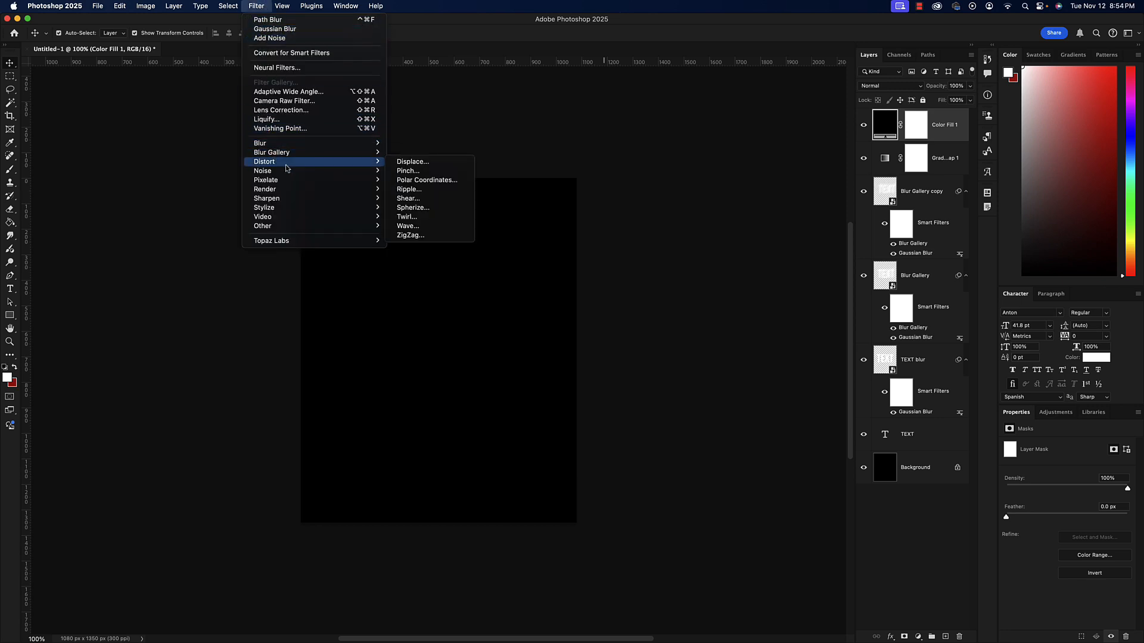
mouse_move(292, 172)
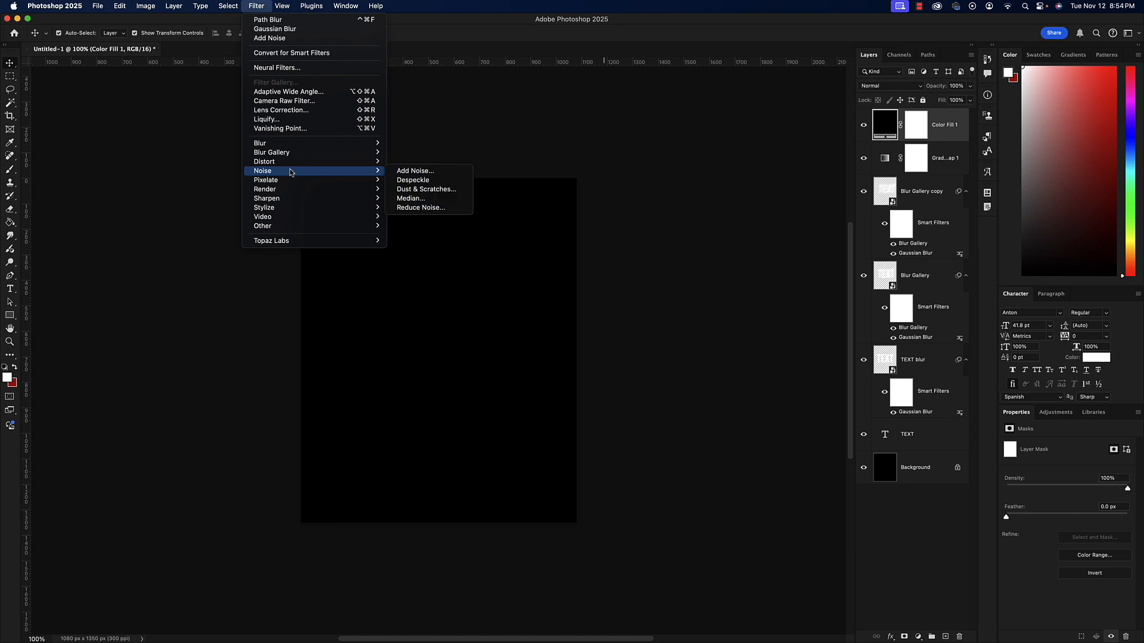
left_click(420, 173)
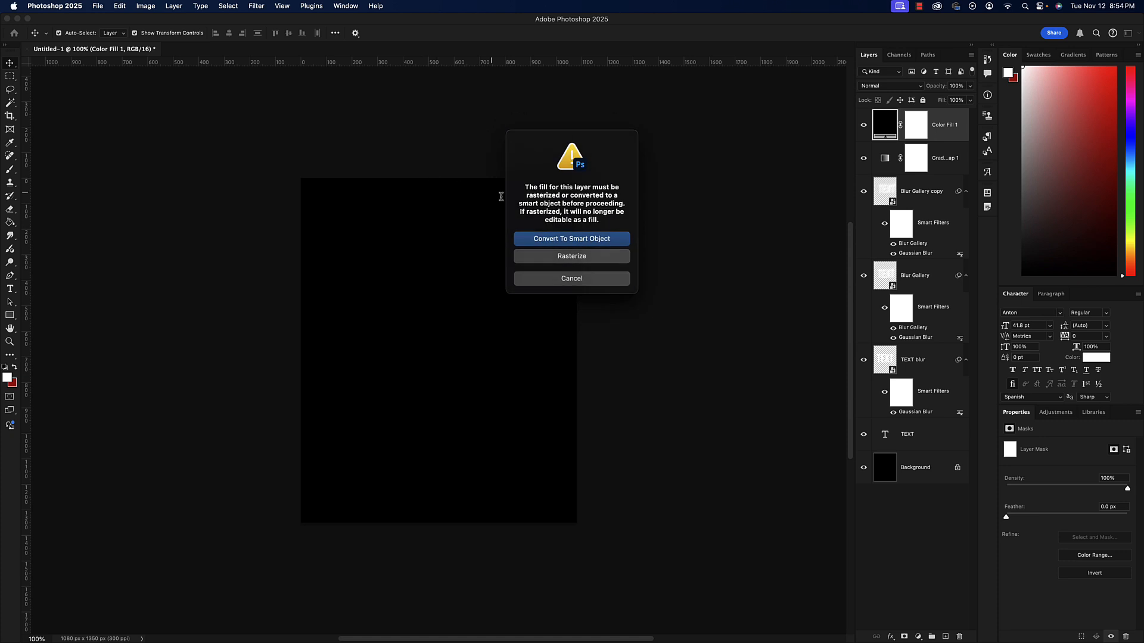
left_click(582, 239)
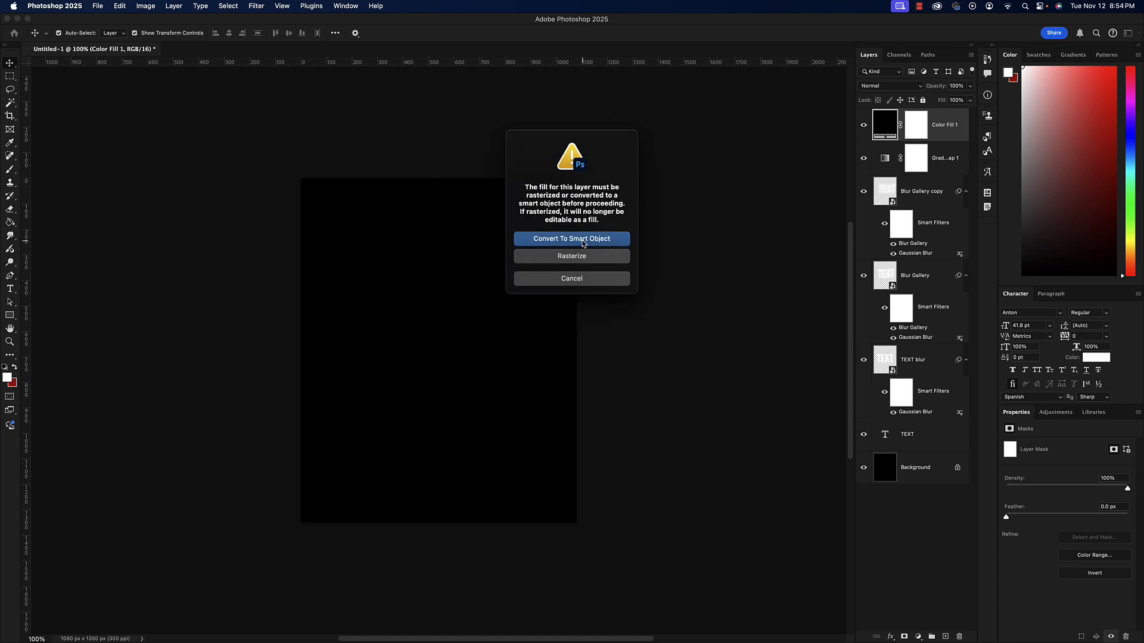
left_click_drag(560, 143, 660, 134)
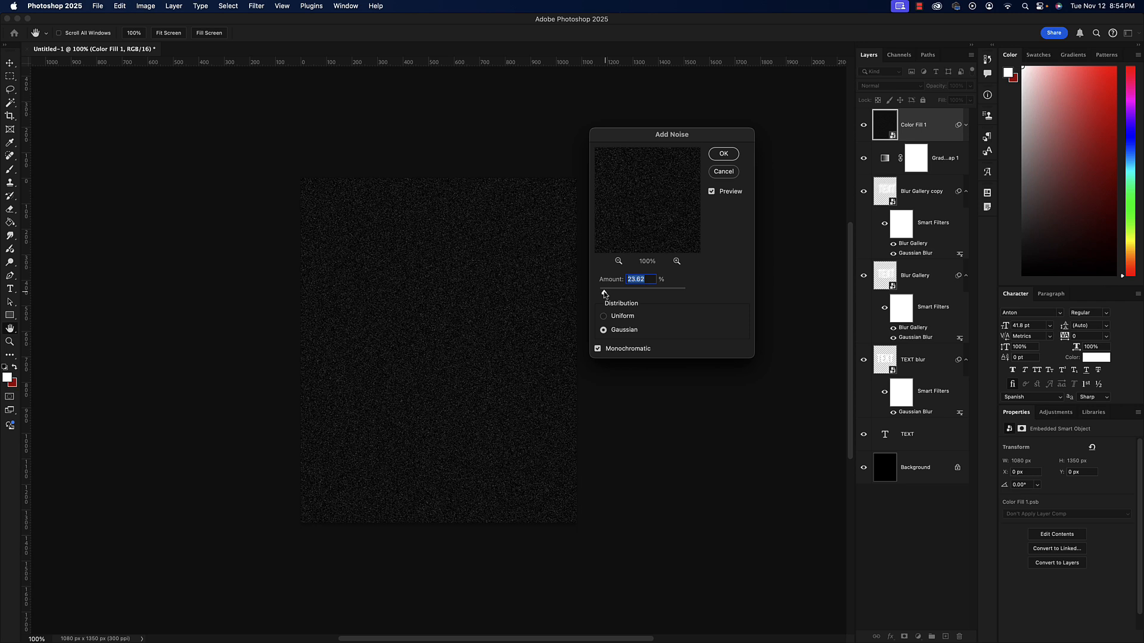
left_click_drag(605, 294, 605, 294)
left_click(599, 350)
left_click(723, 155)
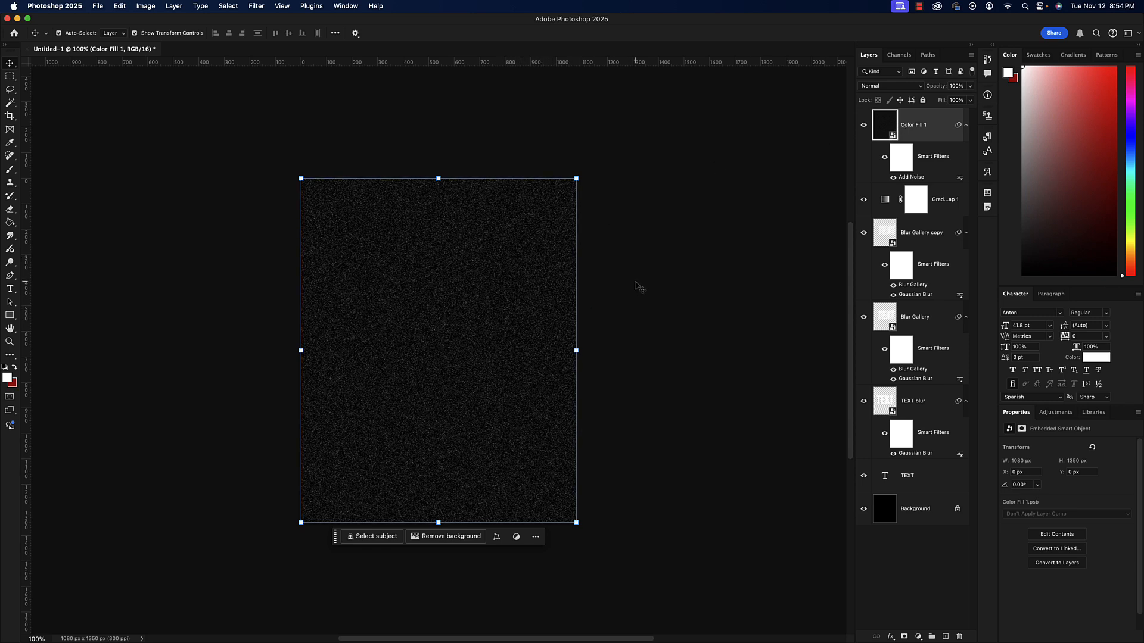
- Preview the blend modes on the noise-filled Color Fill 1 layer and set it to Color Dodge
left_click(877, 89)
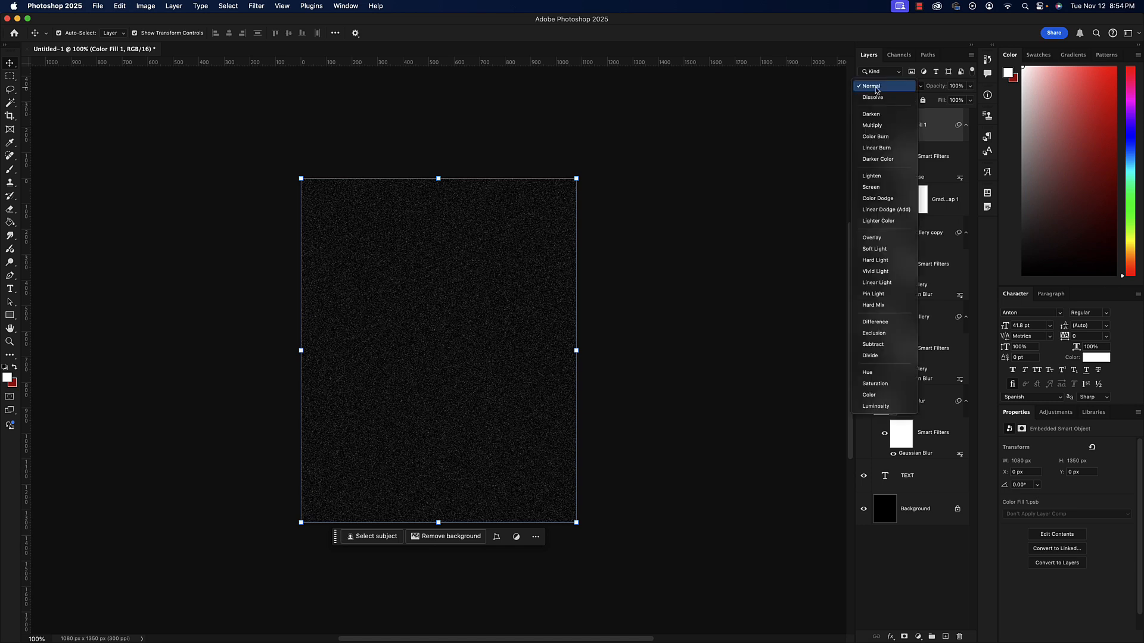
key("Down")
key("Down")
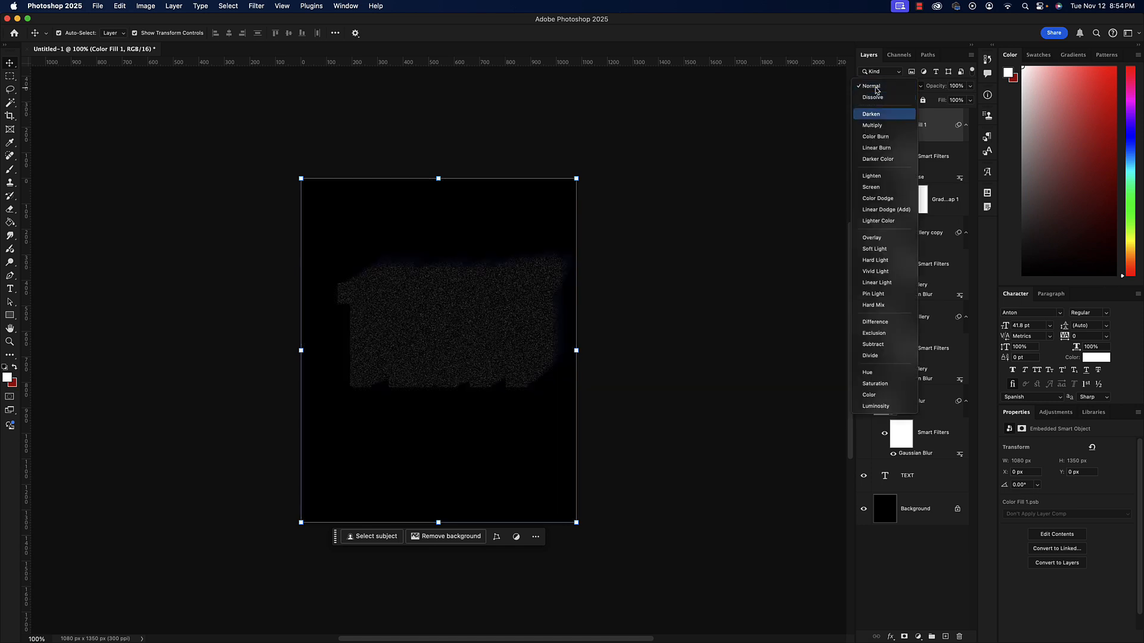
key("Down")
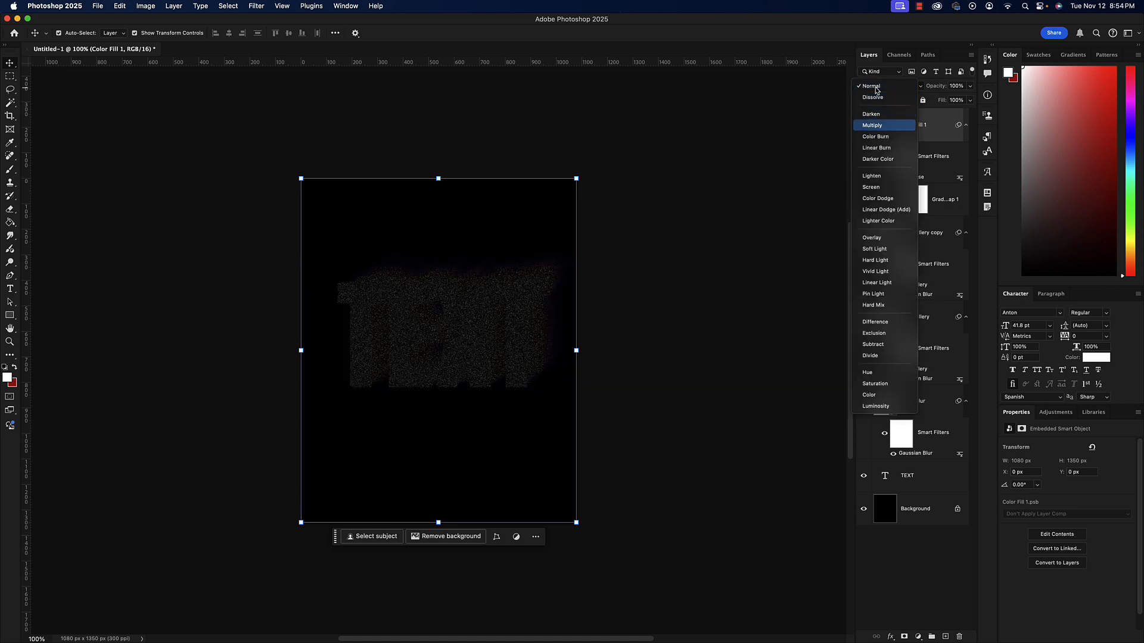
key("Down")
key("Down")
key("Down")
key("Down")
key("Down")
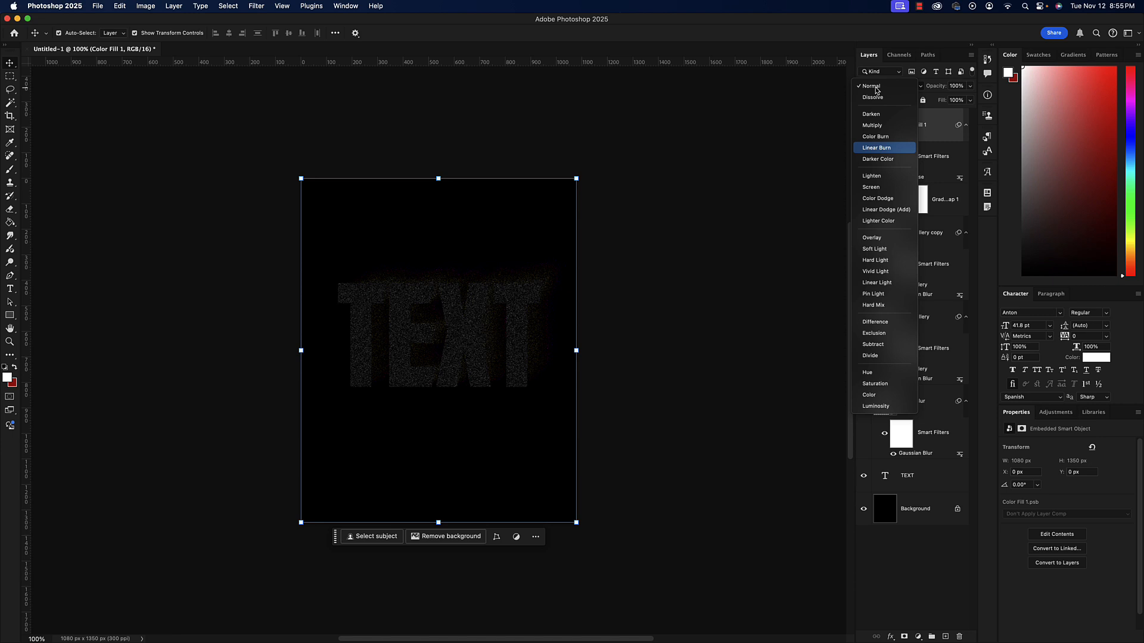
key("Down")
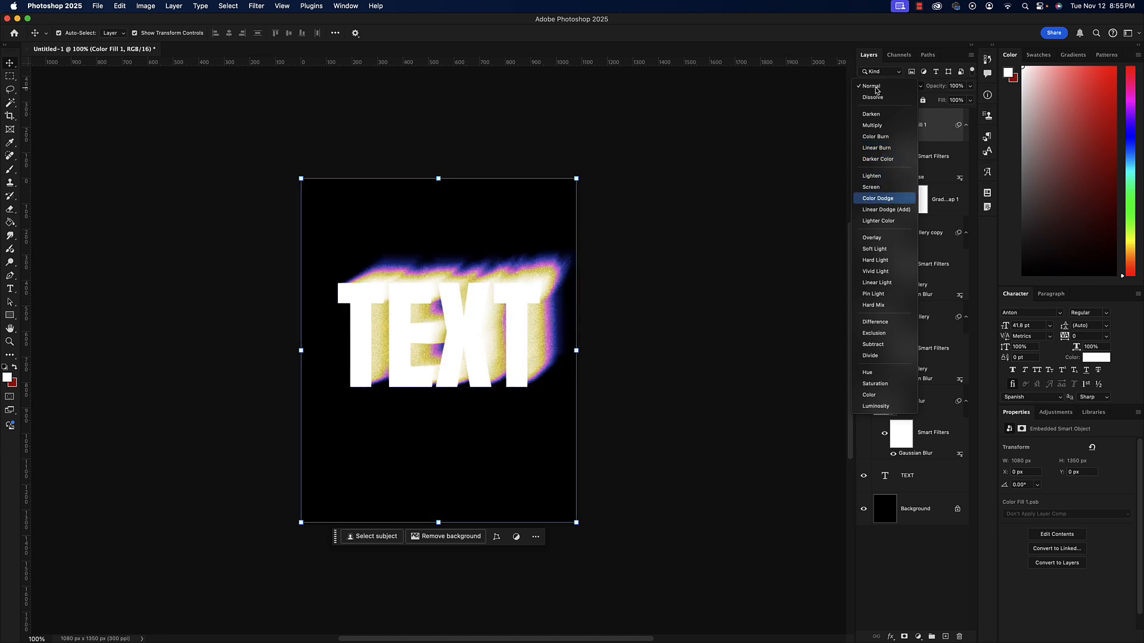
key("Down")
key("Up")
key("Down")
key("Down")
key("Down")
key("Down")
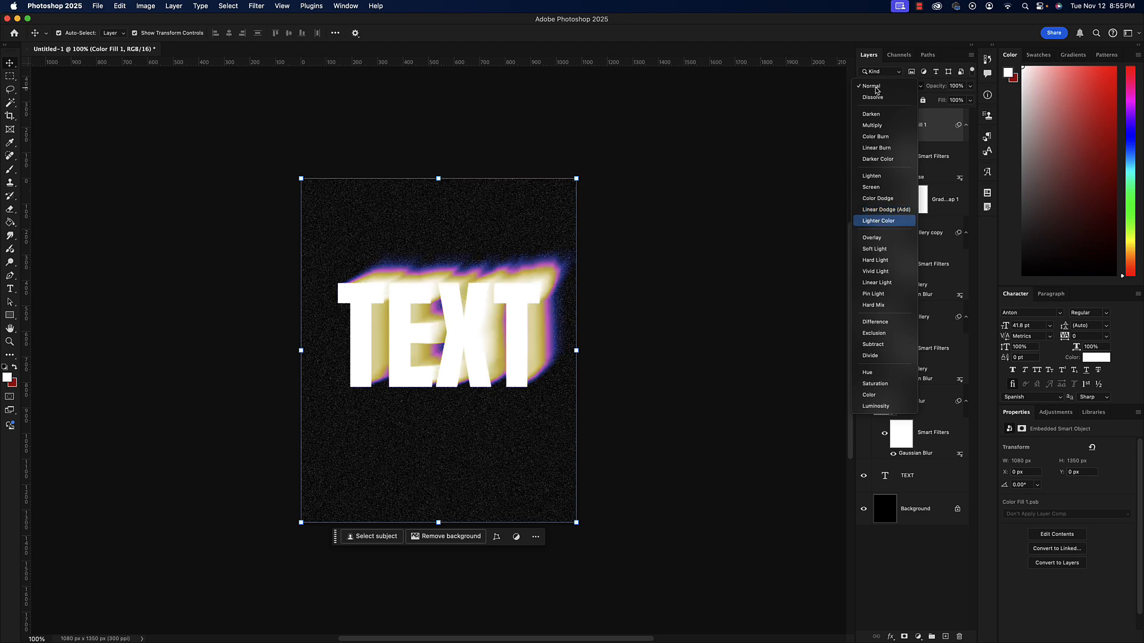
key("Up")
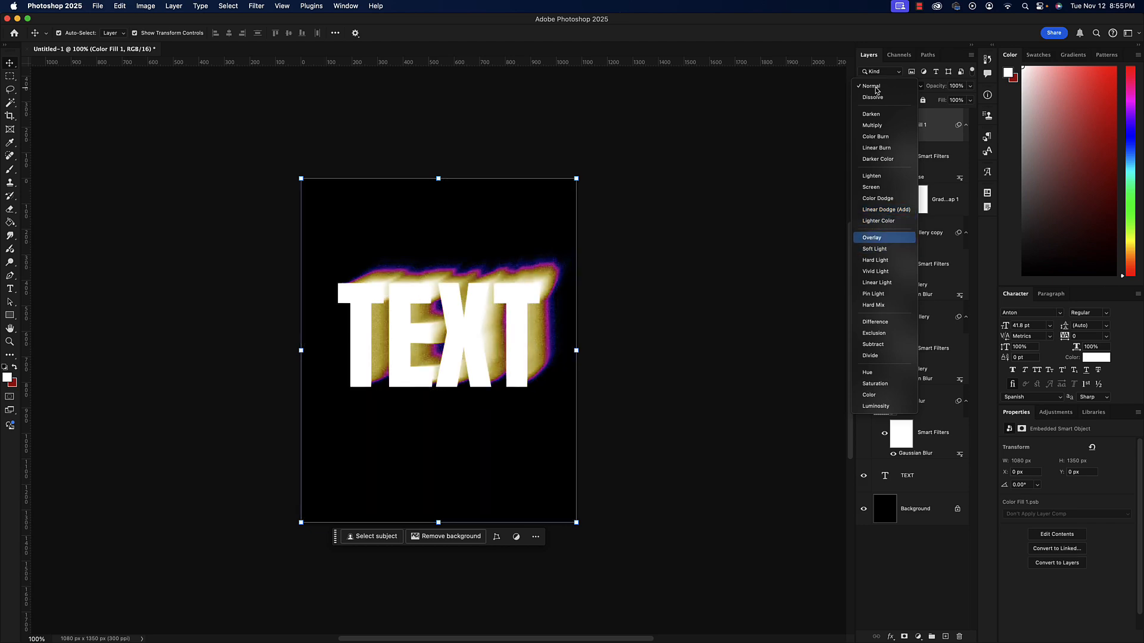
key("Down")
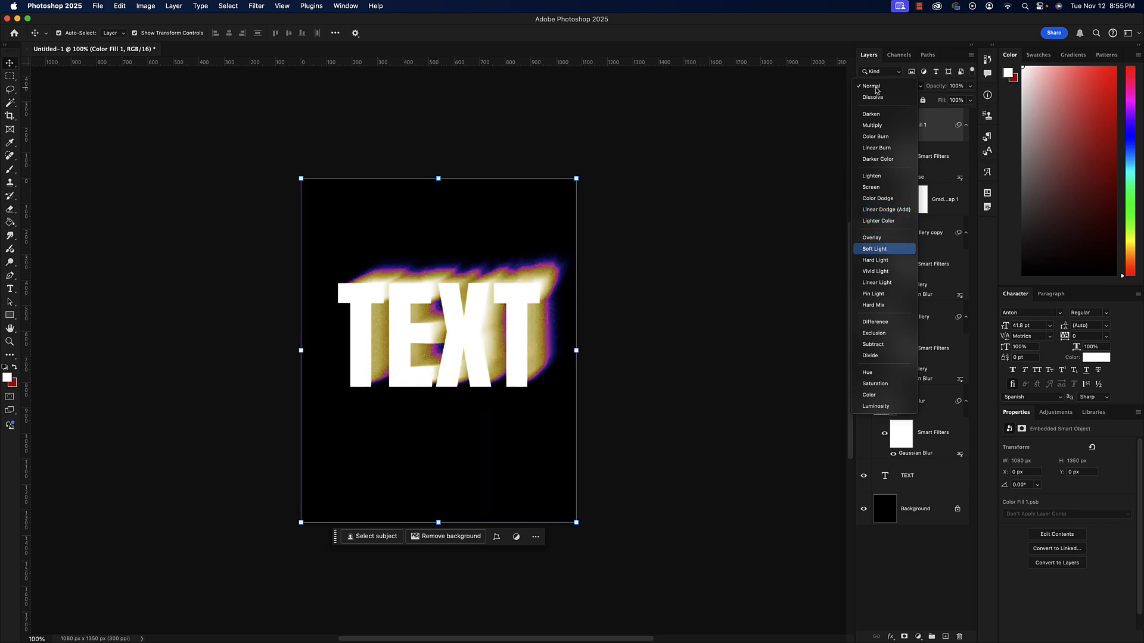
key("Down")
key("Down")
key("Down")
key("Down")
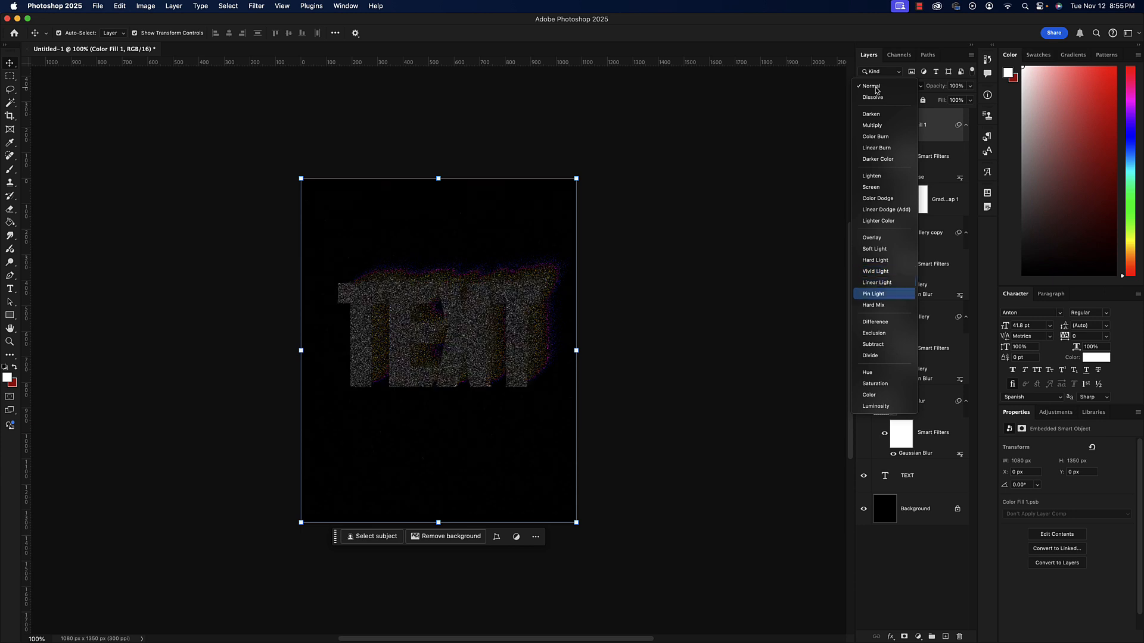
key("Down")
key("Down")
key("Down")
key("Down")
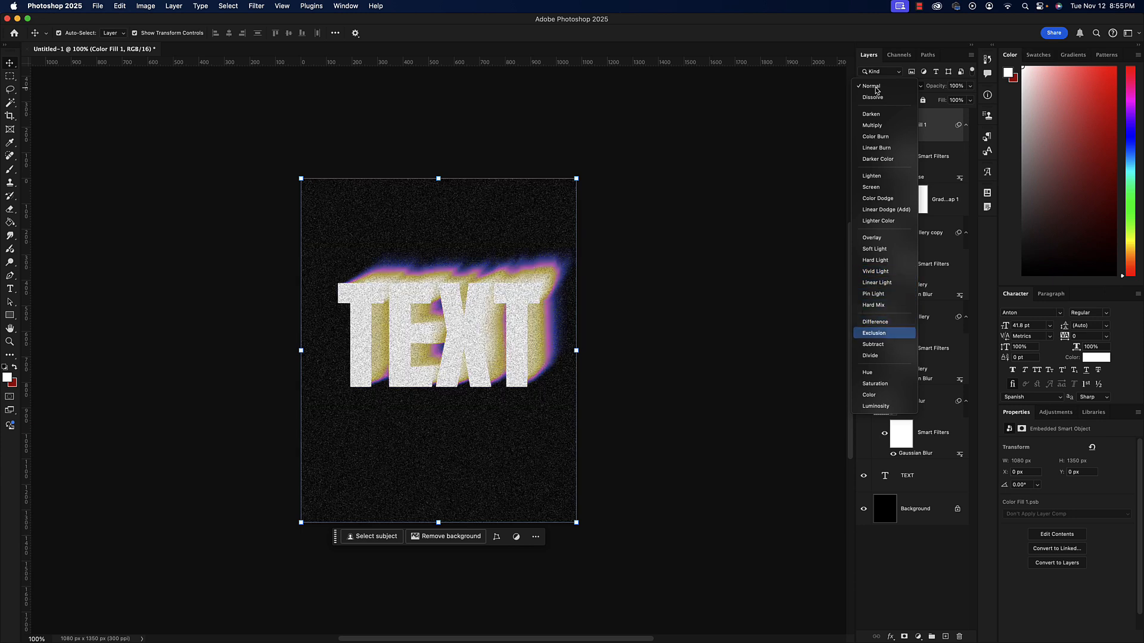
key("Down")
key("Down")
key("Down")
key("Down")
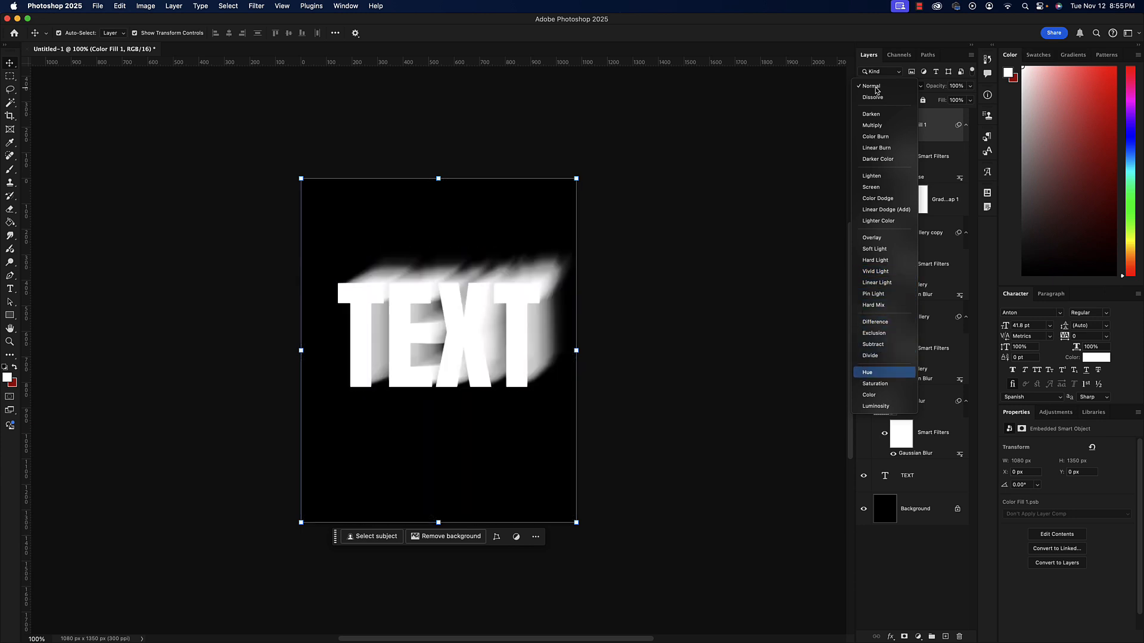
key("Up")
key("Up")
key("Up")
key("Up")
key("Up")
key("Up")
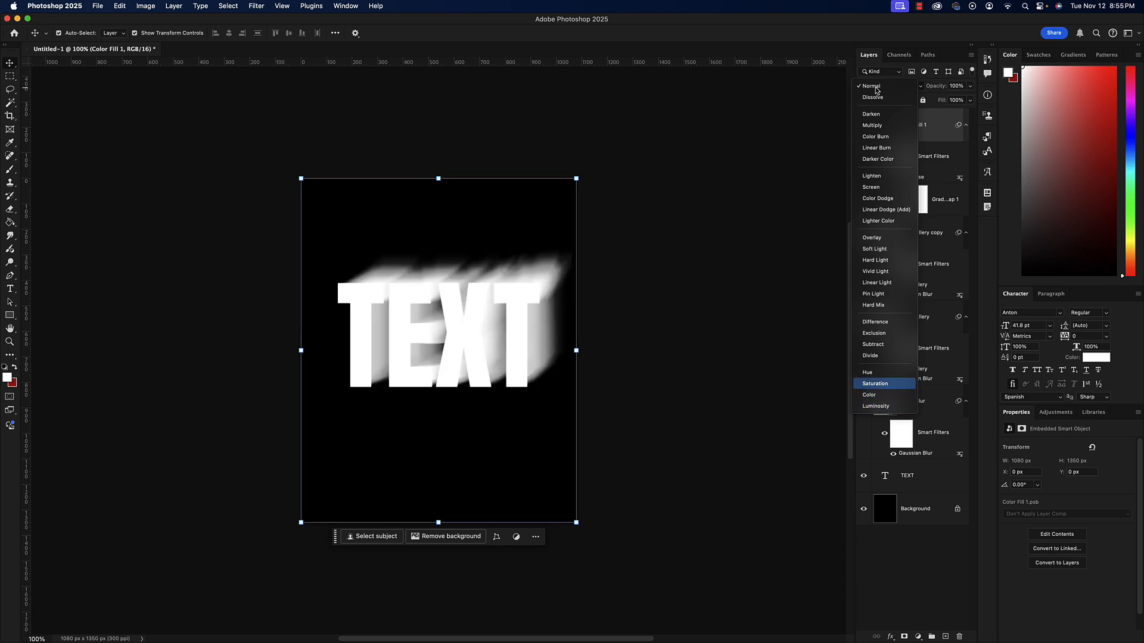
key("Up")
key("Up")
key("Up")
key("Up")
key("Up")
key("Up")
key("Up")
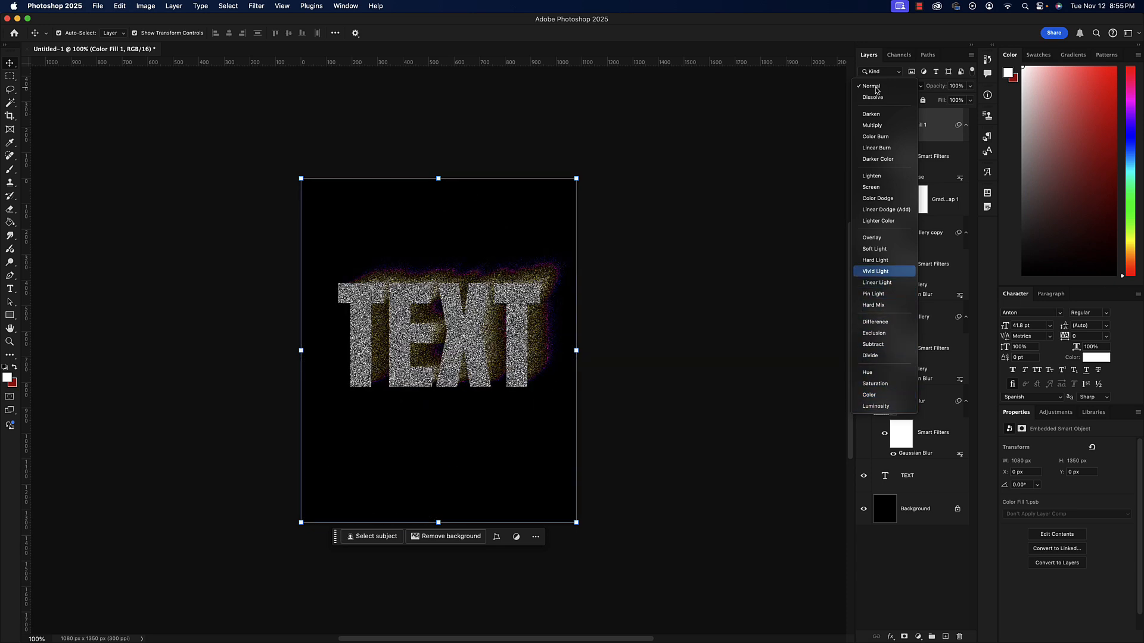
key("Up")
key("Up")
key("Up")
key("Up")
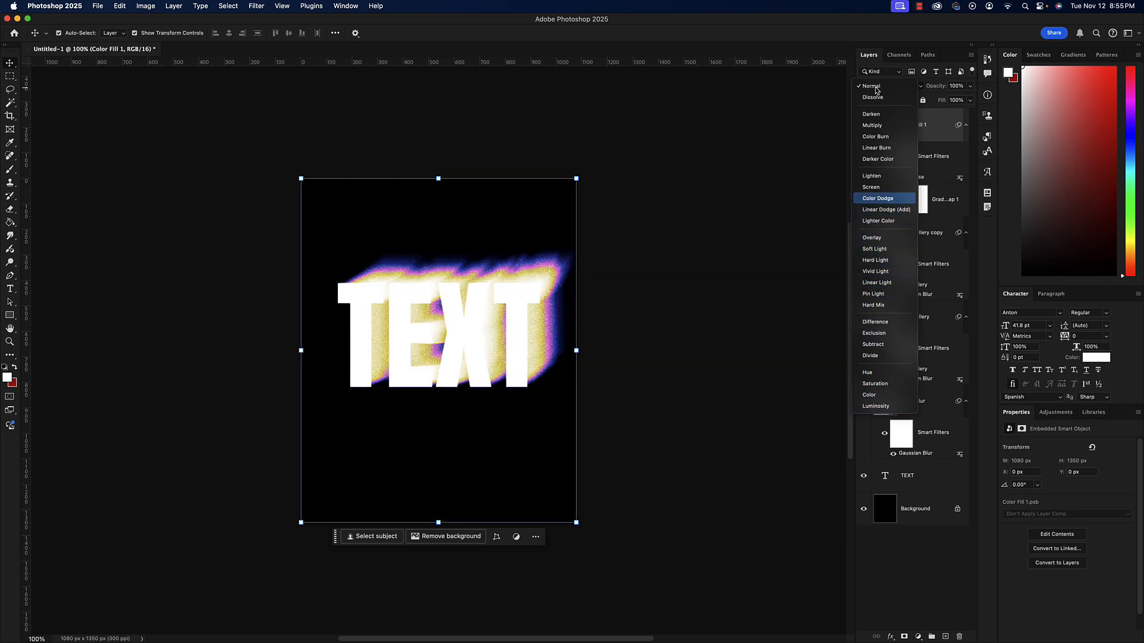
key("Down")
key("Return")
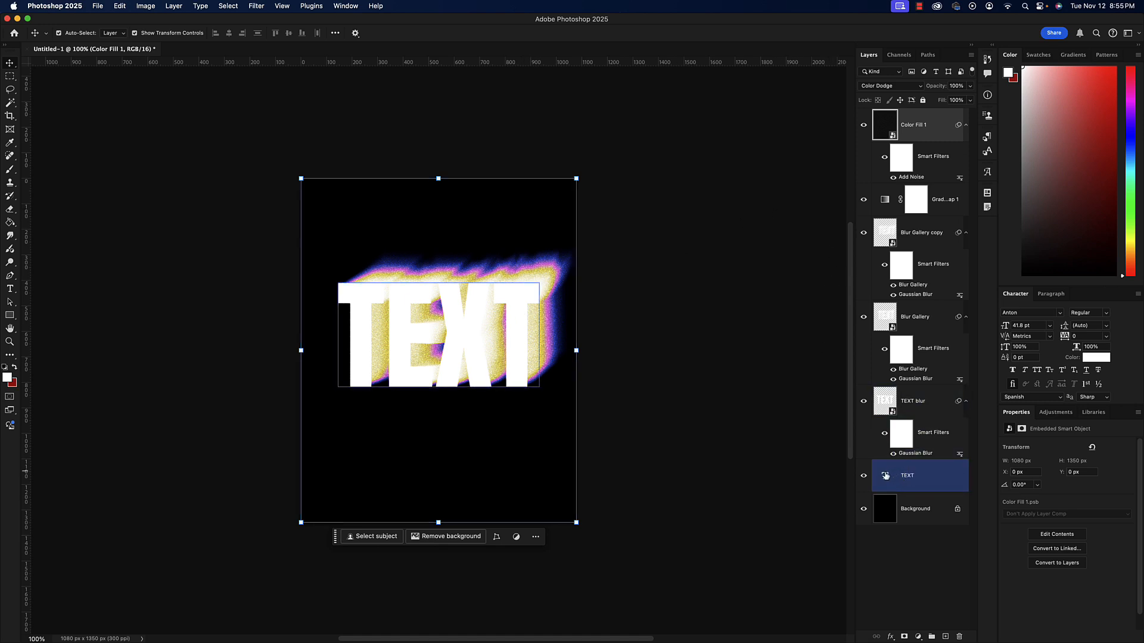
- Duplicate the TEXT layer to the top of the layer stack and open the copy's Blending Options
left_click_drag(886, 476, 947, 636)
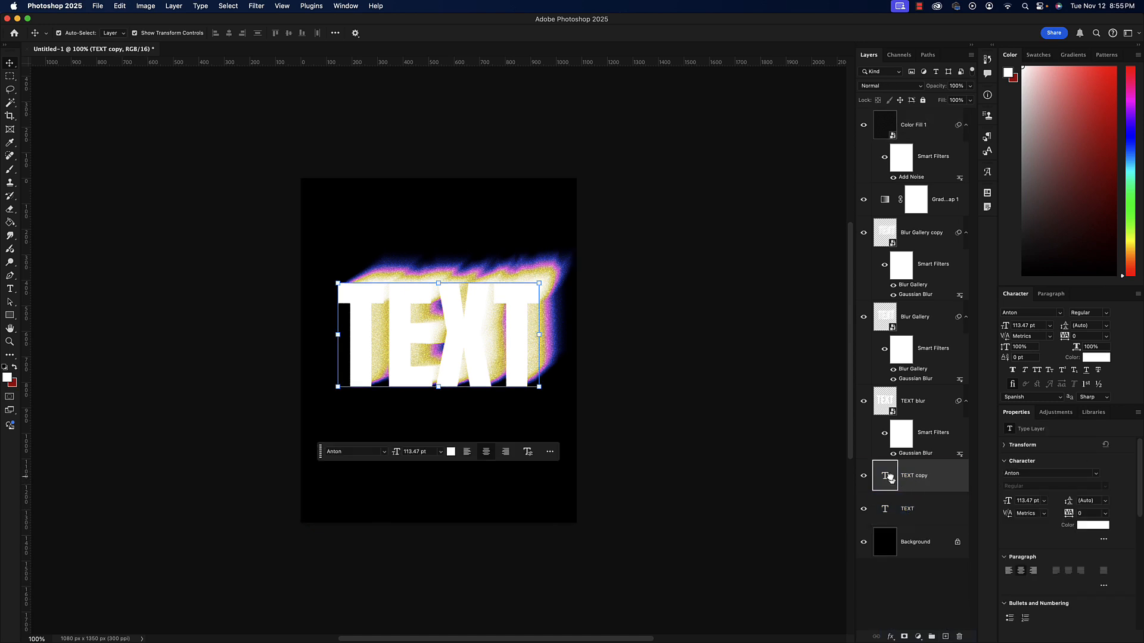
left_click_drag(889, 477, 895, 115)
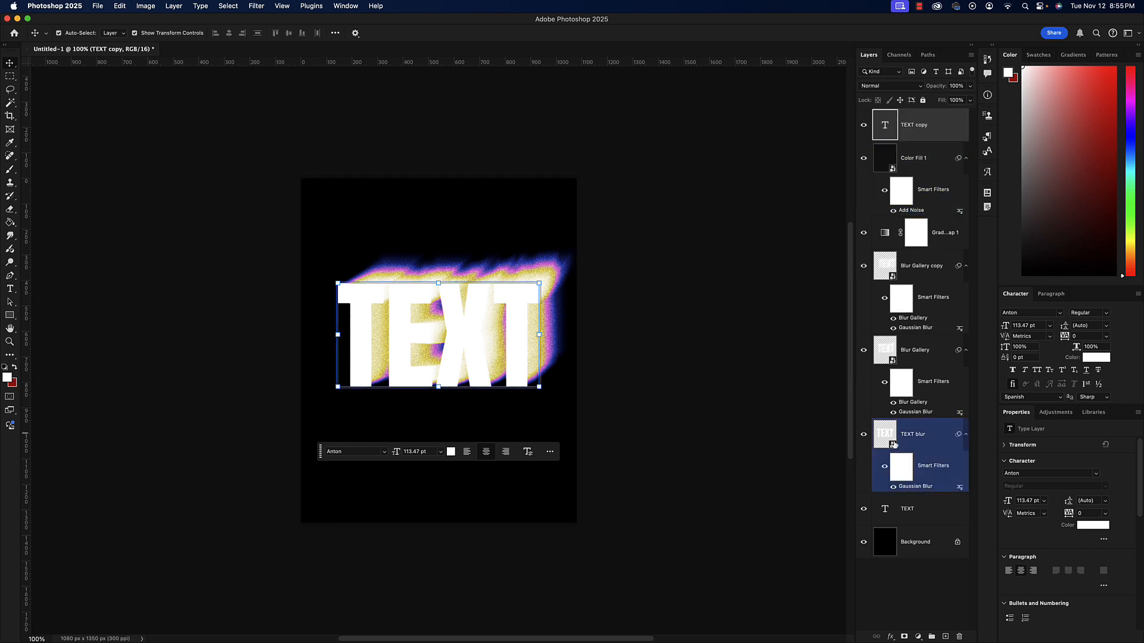
left_click(892, 636)
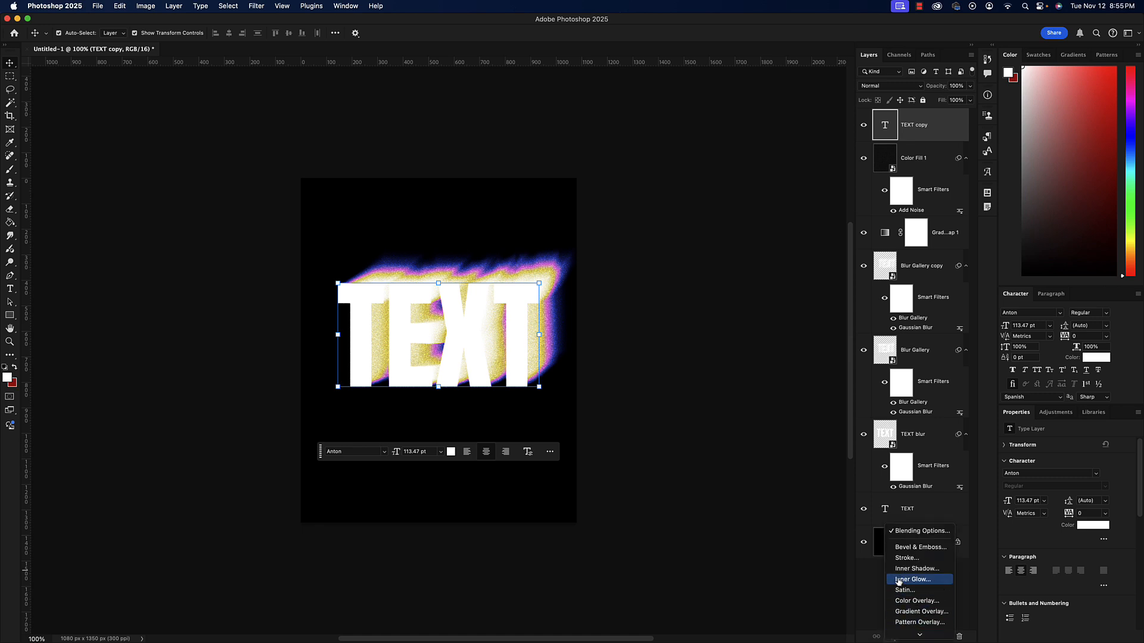
left_click(922, 532)
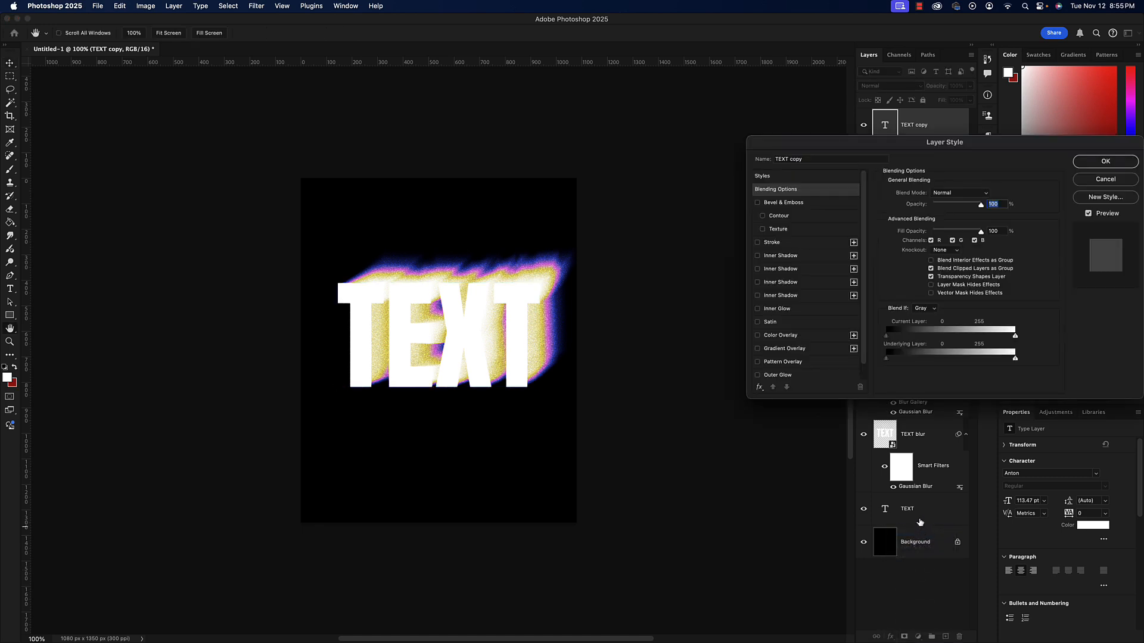
left_click_drag(858, 152, 794, 239)
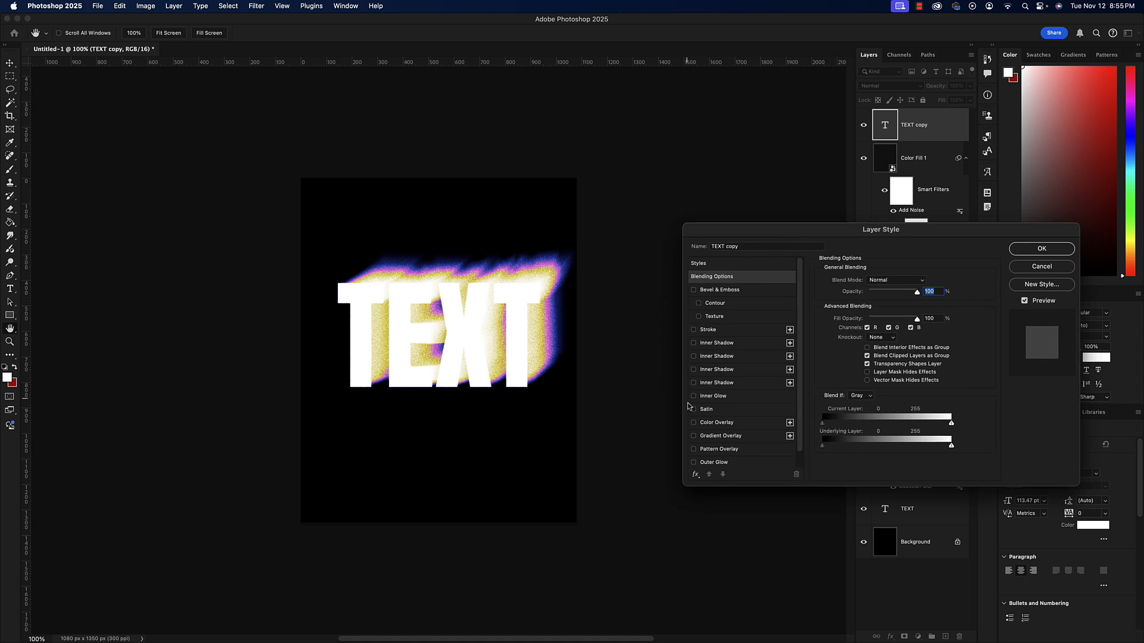
- Try a Gradient Overlay on the TEXT copy with Screen, Color Dodge and Normal blend modes, and turn the overlay off again
left_click(693, 437)
left_click(719, 437)
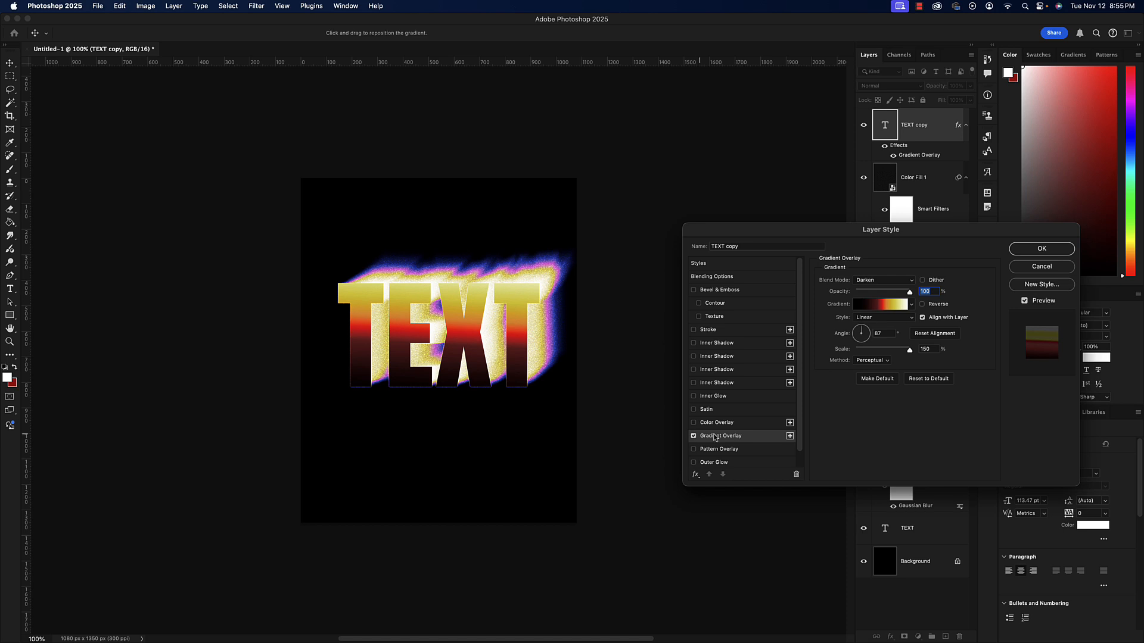
left_click(883, 281)
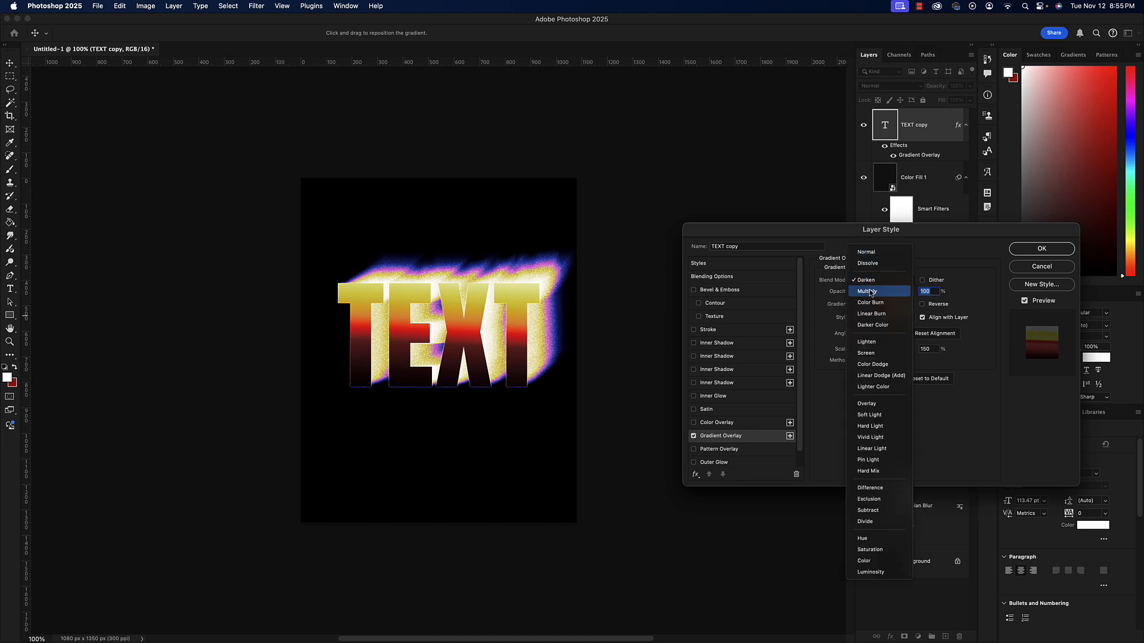
left_click(866, 353)
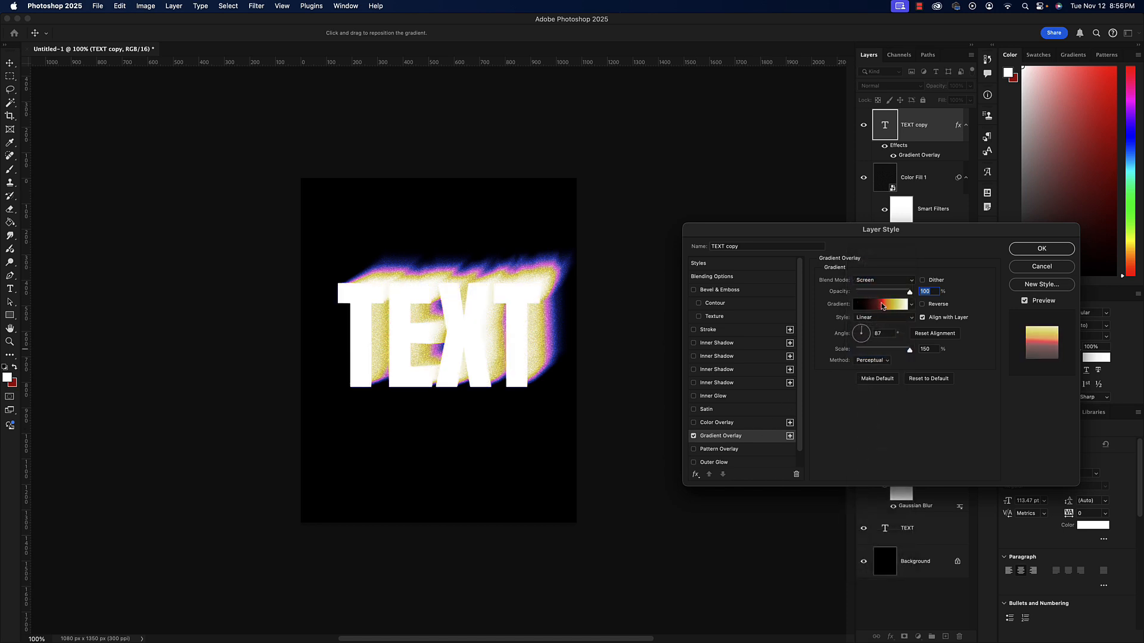
left_click(885, 282)
left_click(874, 292)
left_click(887, 291)
left_click_drag(888, 293, 881, 293)
left_click(885, 280)
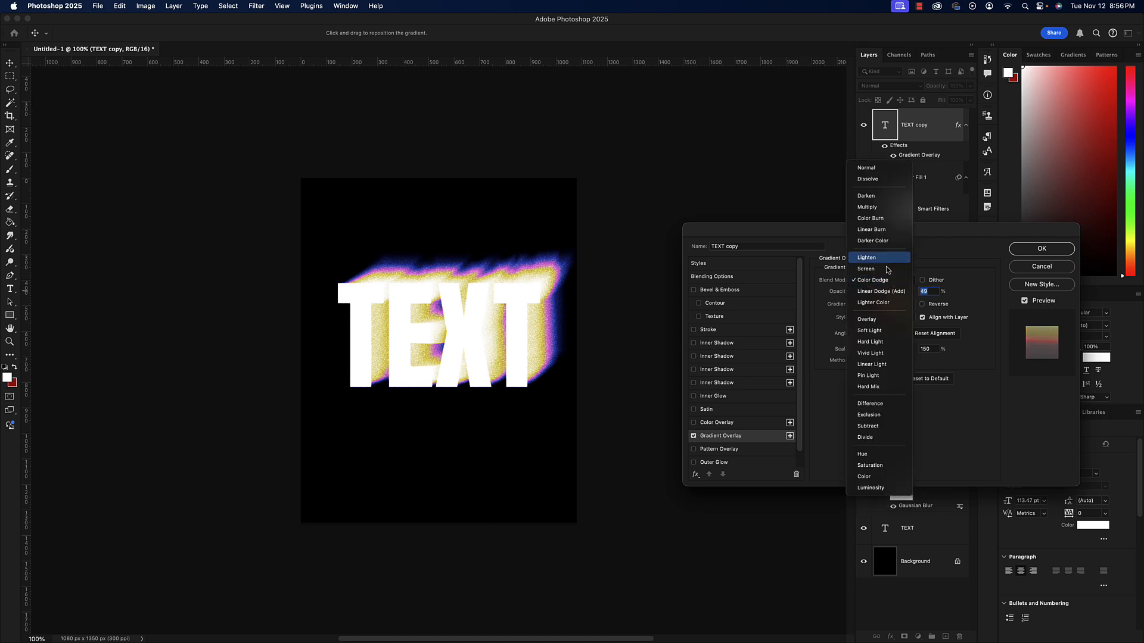
left_click(874, 167)
left_click_drag(883, 292, 916, 294)
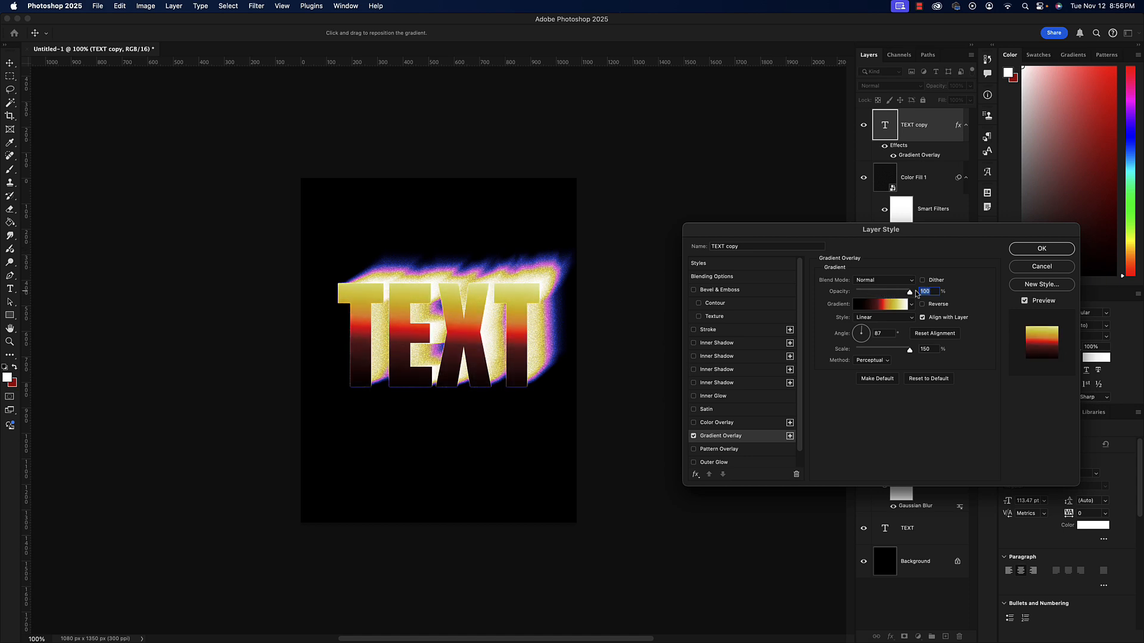
left_click(693, 438)
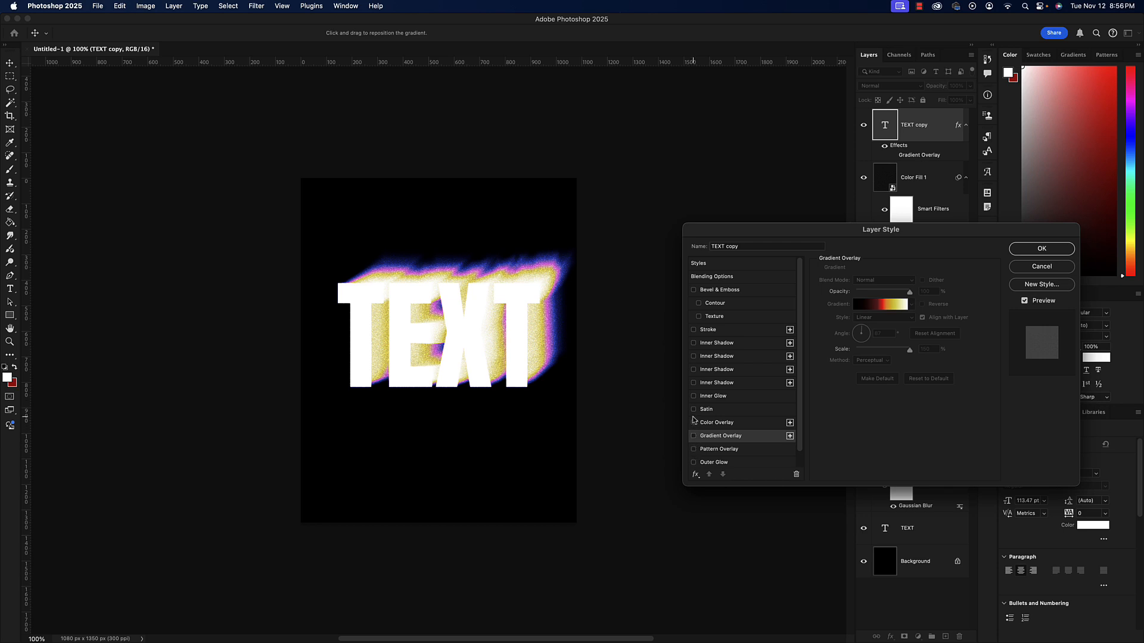
- Enable a Color Overlay on the TEXT copy and set its color to golden yellow (debd5a)
left_click(693, 424)
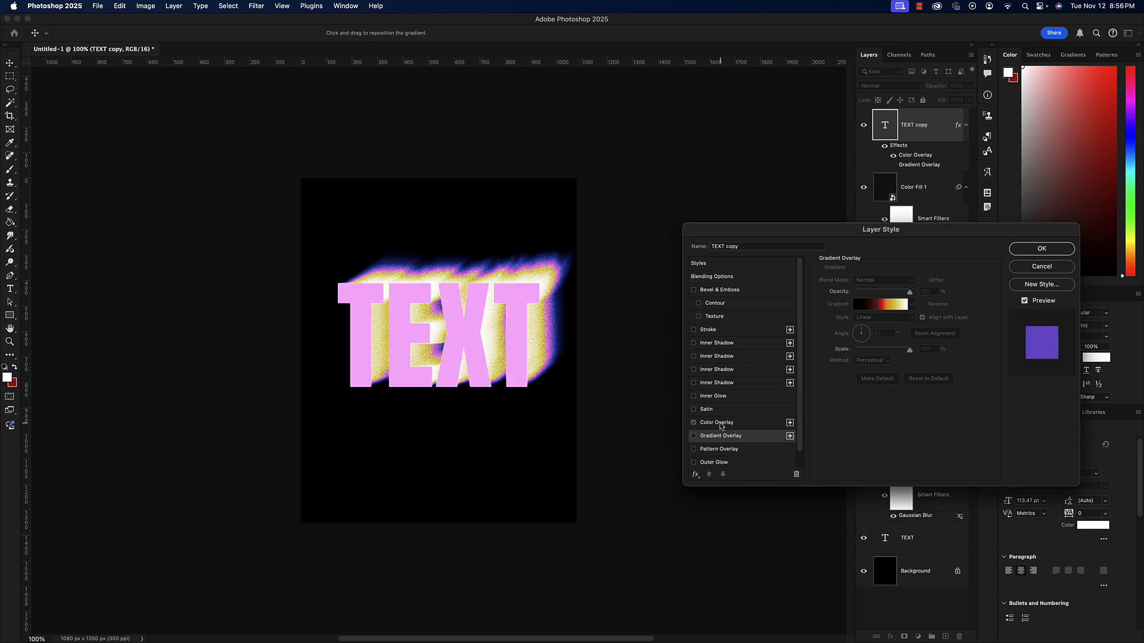
left_click(721, 423)
left_click(923, 281)
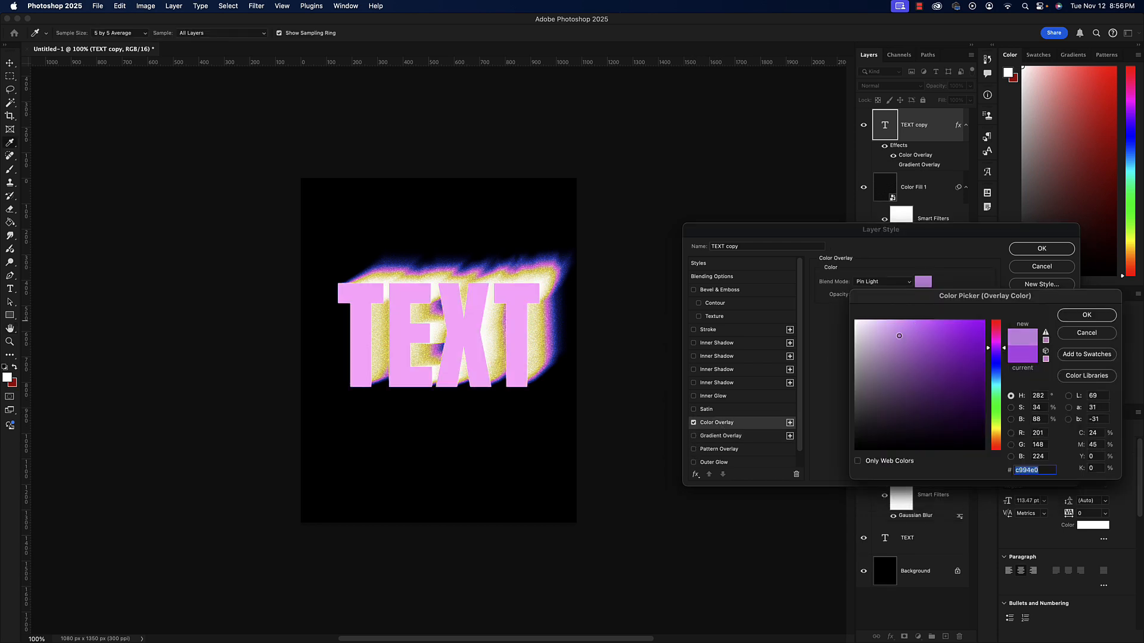
left_click_drag(899, 337, 919, 340)
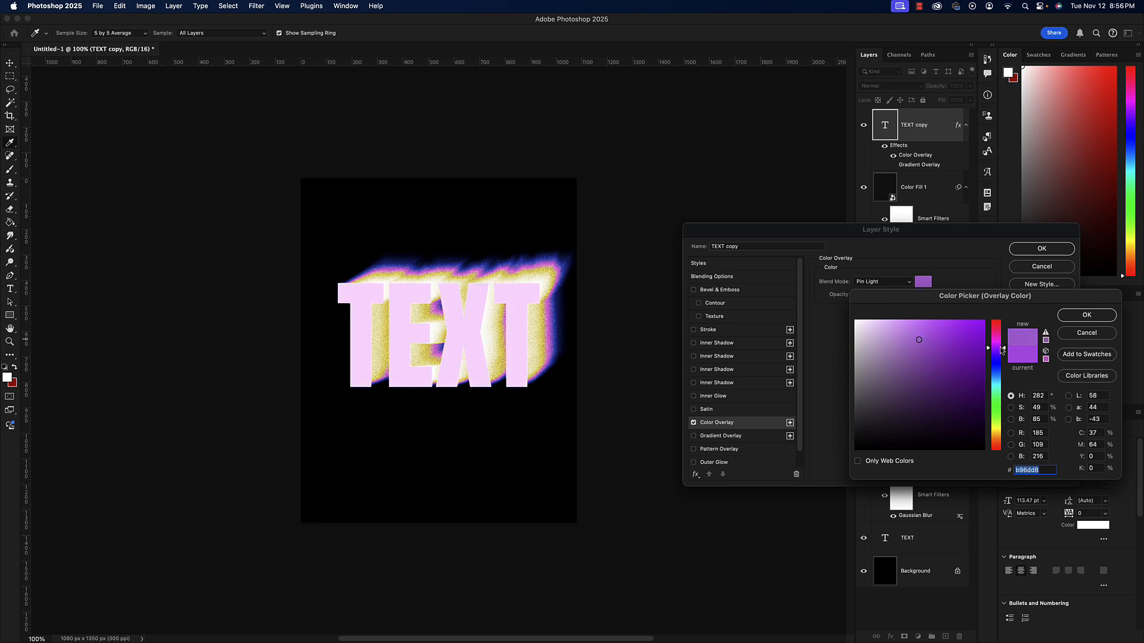
left_click_drag(1003, 350, 993, 431)
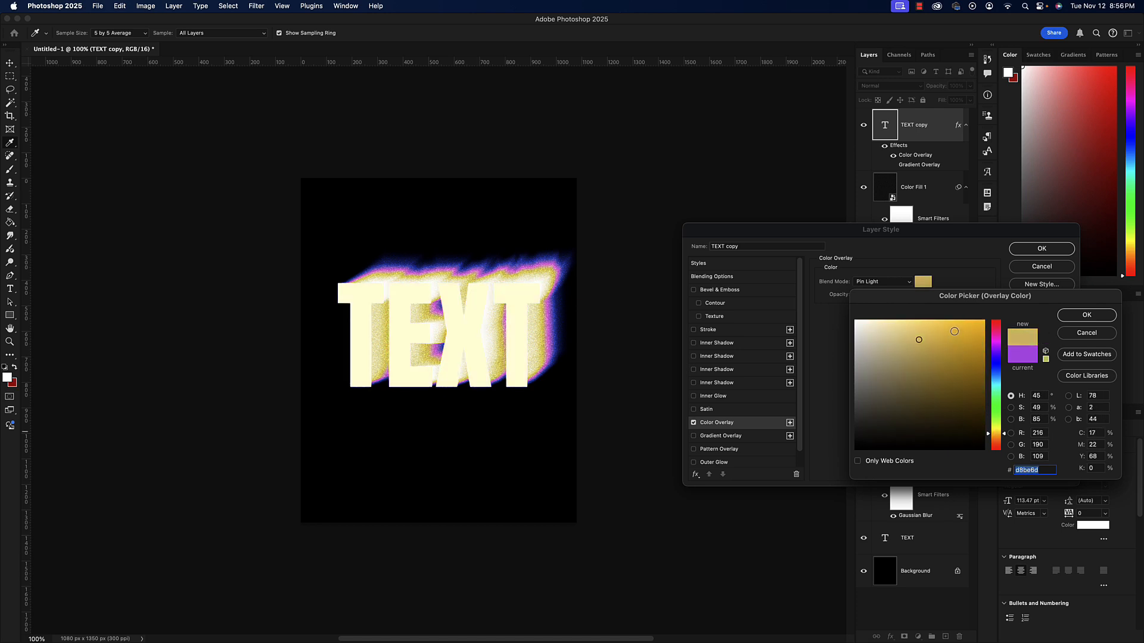
left_click(932, 337)
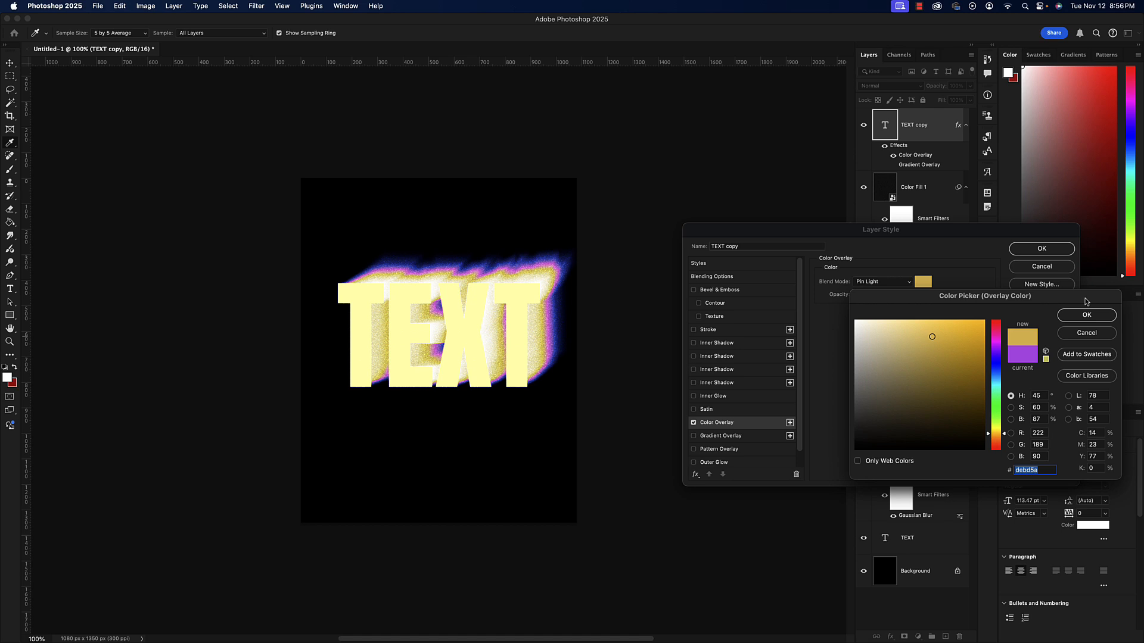
left_click(1087, 316)
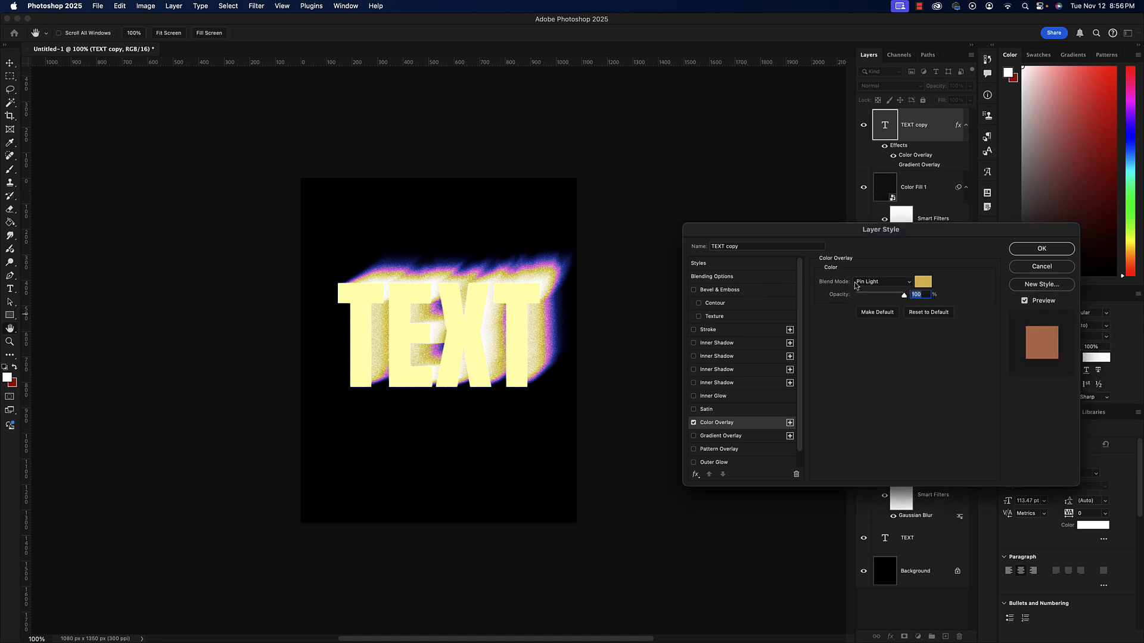
- Compare Normal with Pin Light as the Color Overlay's blend mode and keep Pin Light
left_click(882, 281)
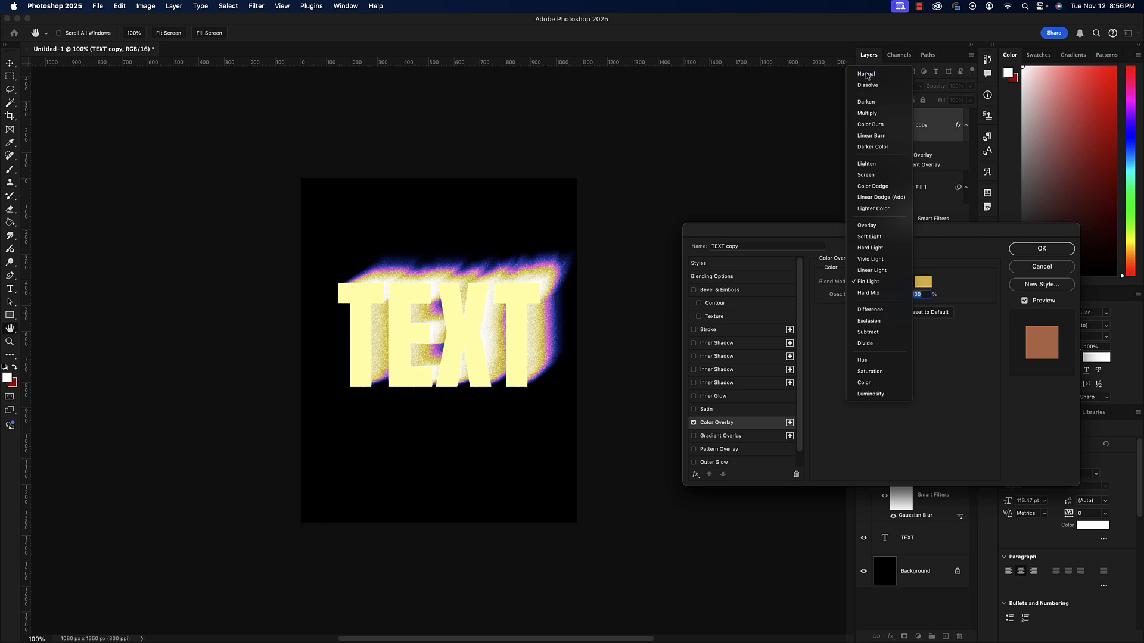
left_click(876, 75)
left_click(880, 281)
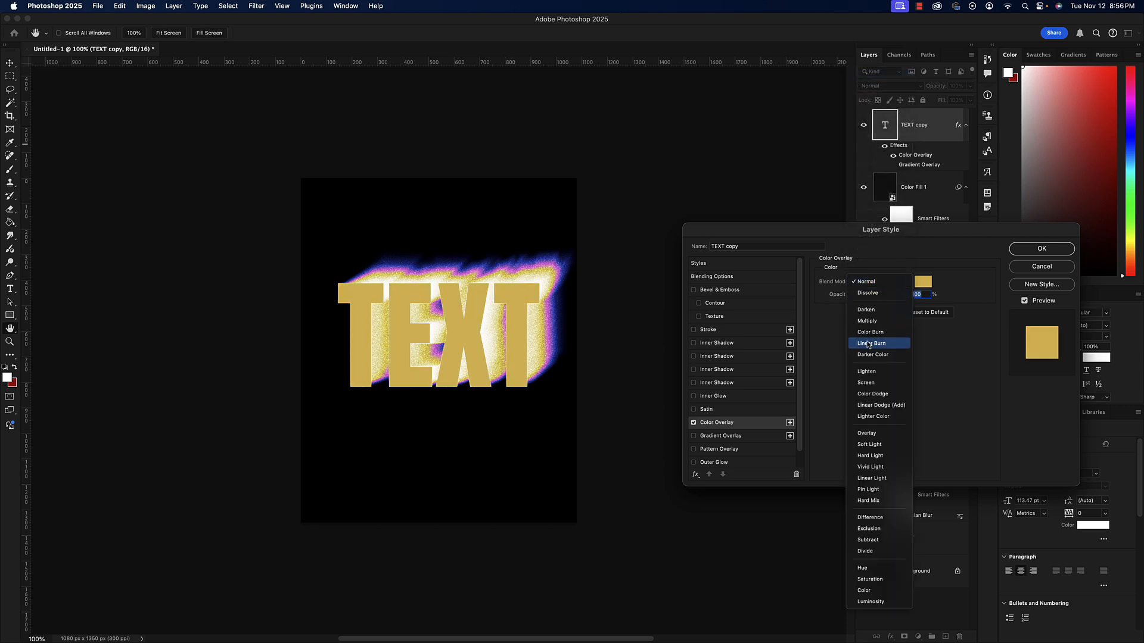
left_click(879, 489)
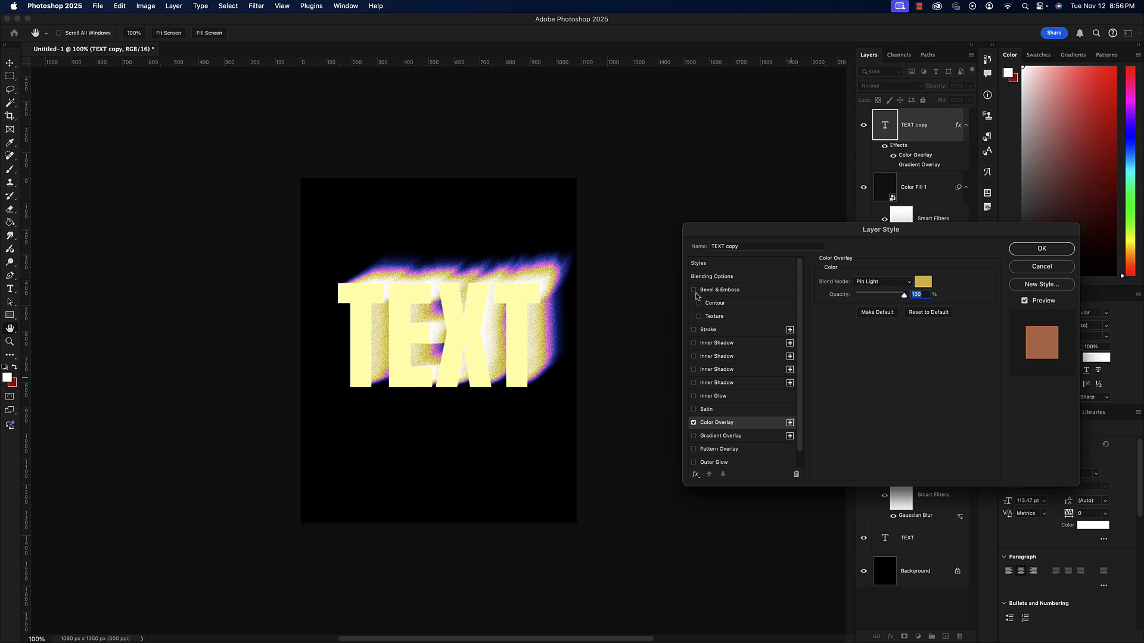
- Try Bevel & Emboss and Inner Shadow on the TEXT copy and turn each effect off again
left_click(694, 290)
left_click(694, 290)
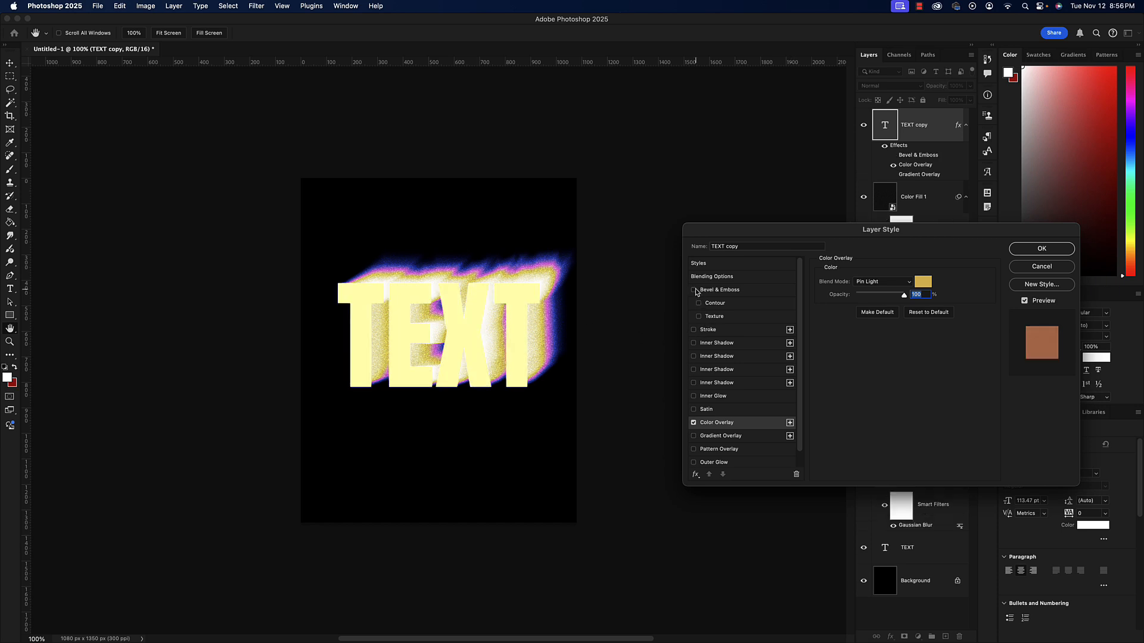
left_click(693, 344)
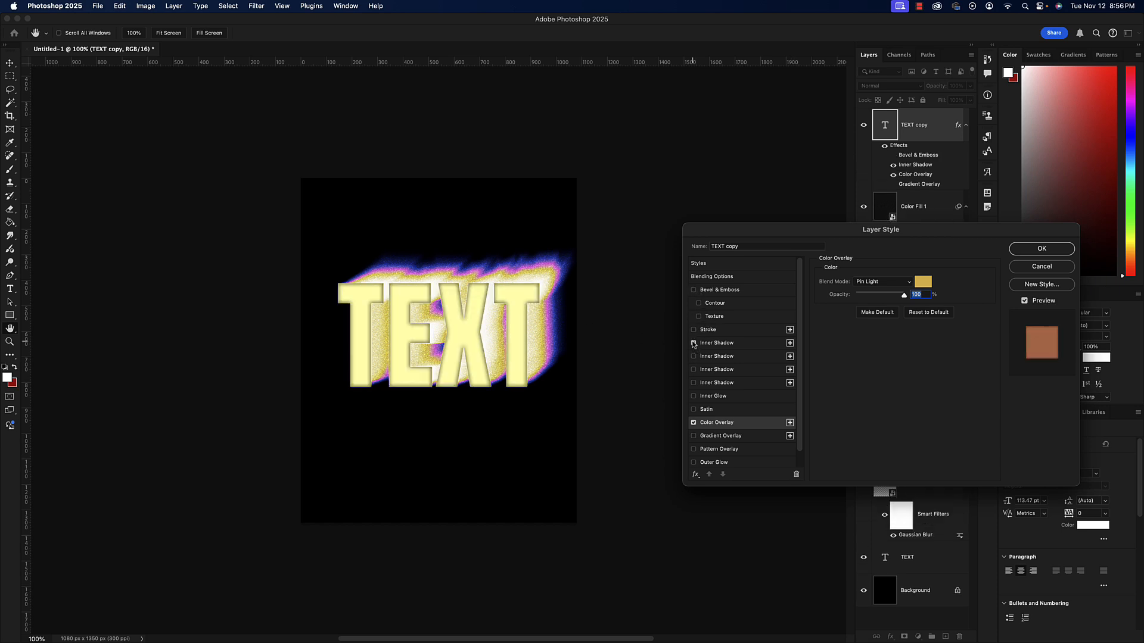
left_click(693, 344)
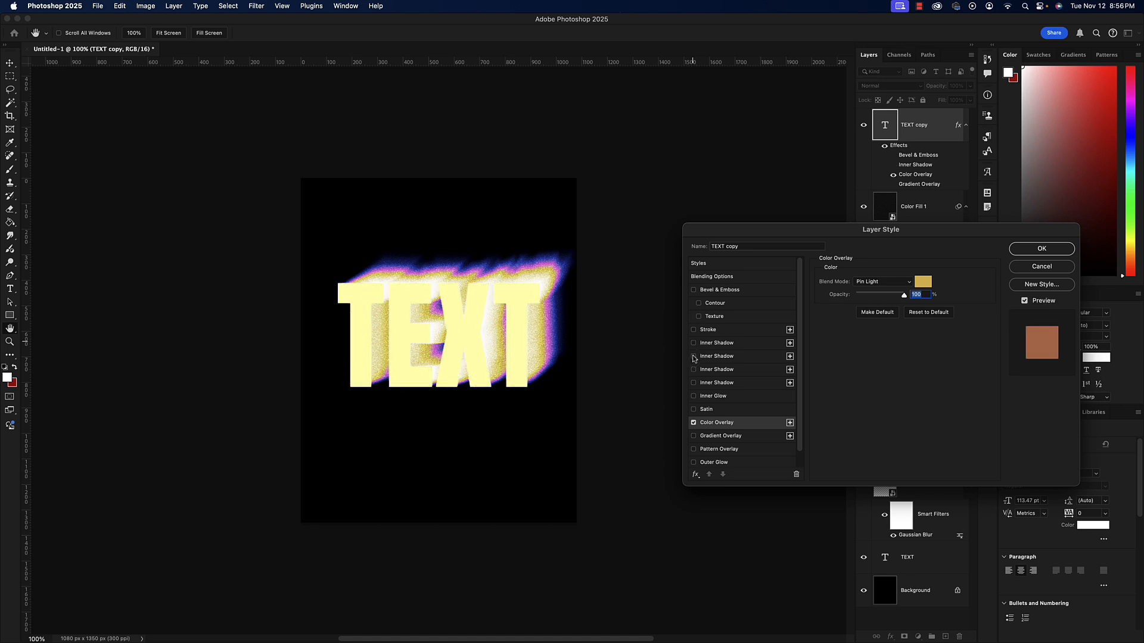
left_click(694, 356)
left_click(693, 357)
- Enable Inner Glow on the TEXT copy and set its size to 32 px
left_click(693, 396)
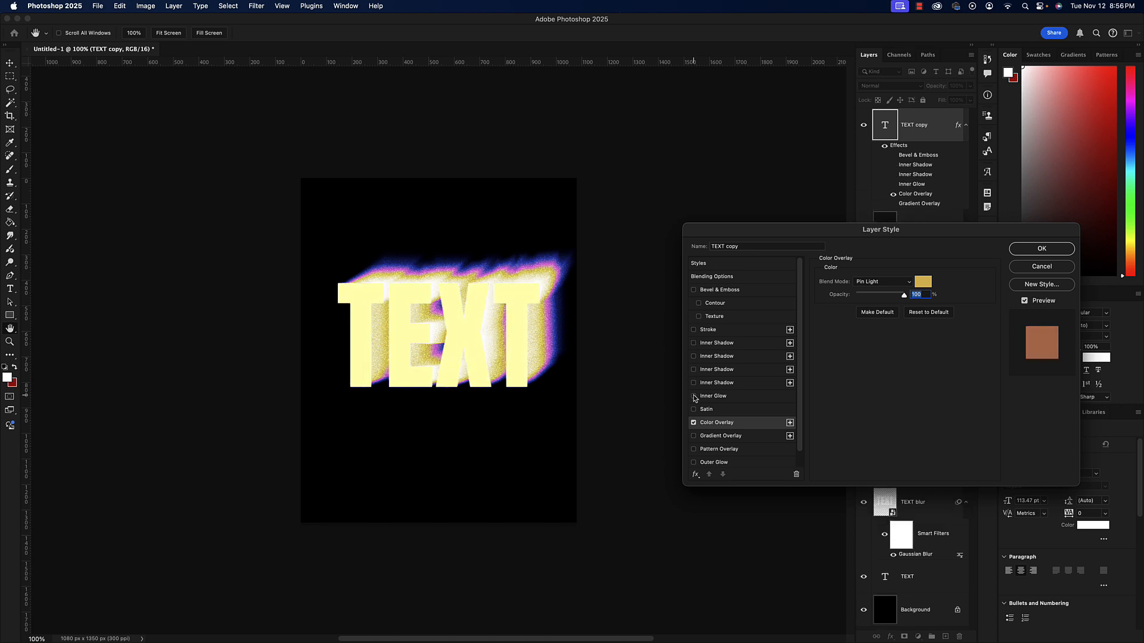
left_click(694, 396)
left_click(694, 396)
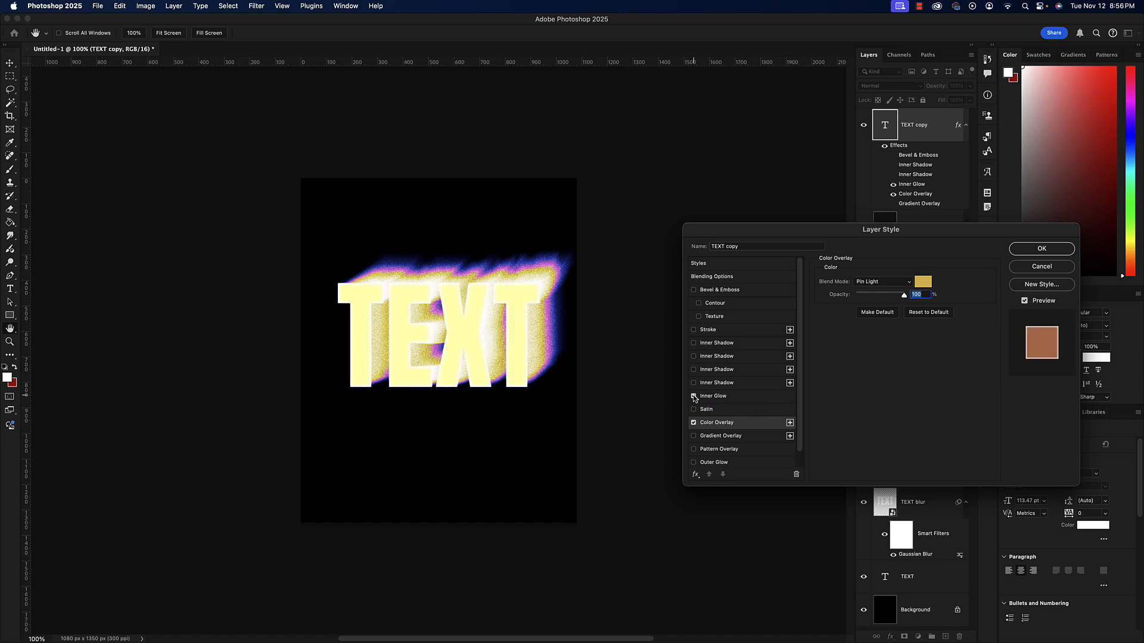
left_click(725, 397)
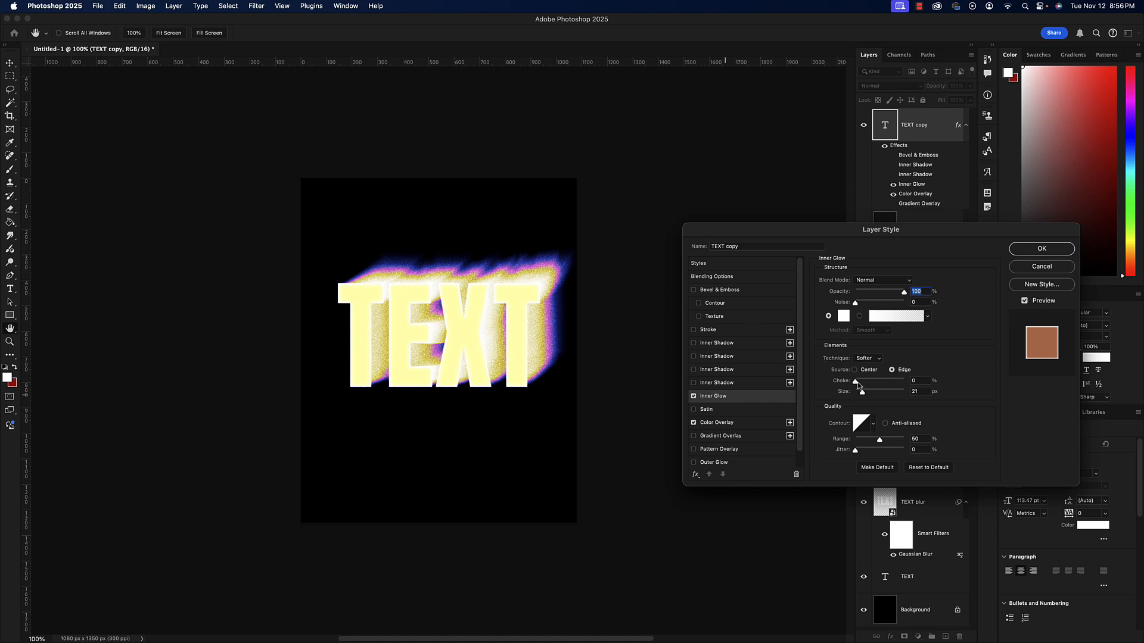
left_click_drag(862, 393, 864, 393)
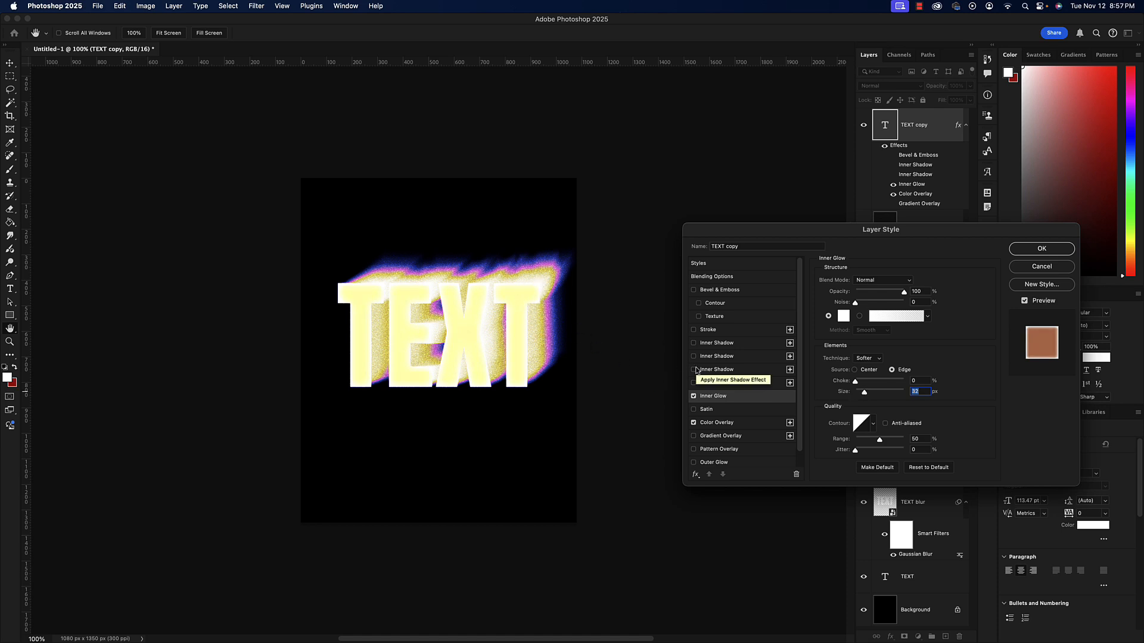
- Enable Satin on the TEXT copy, compare the text with and without it, and keep it on
left_click(694, 410)
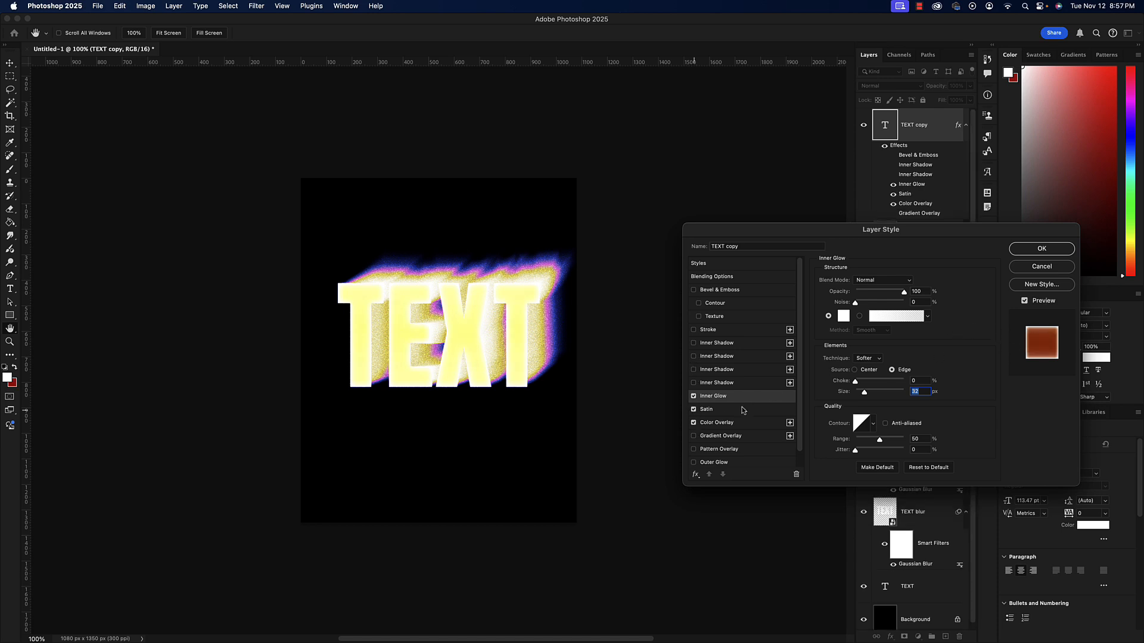
left_click(743, 411)
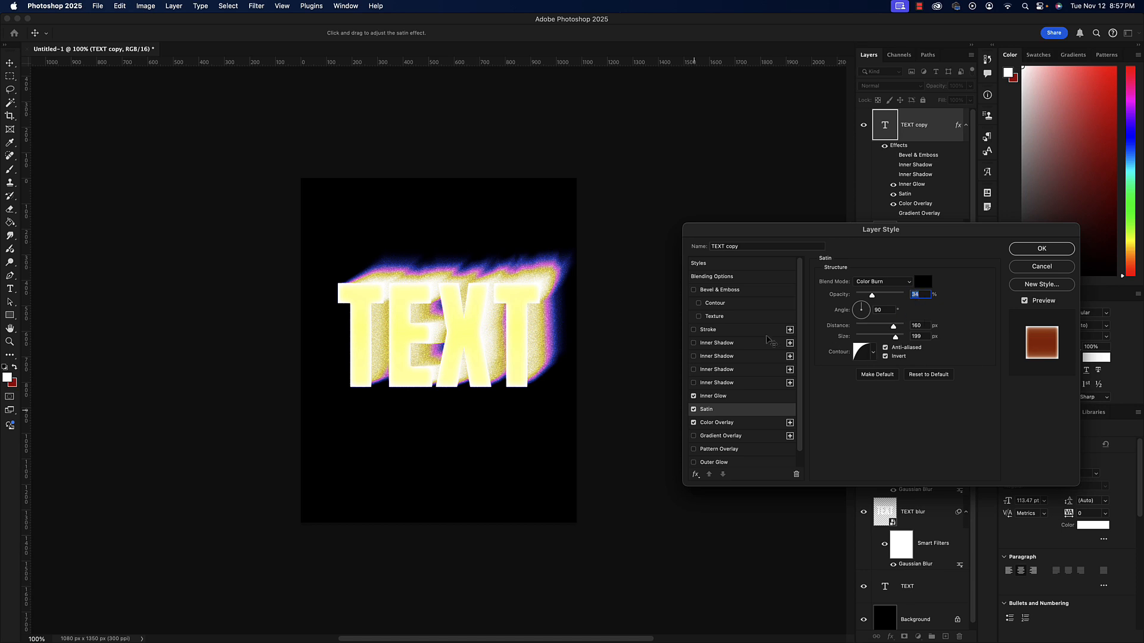
left_click(694, 410)
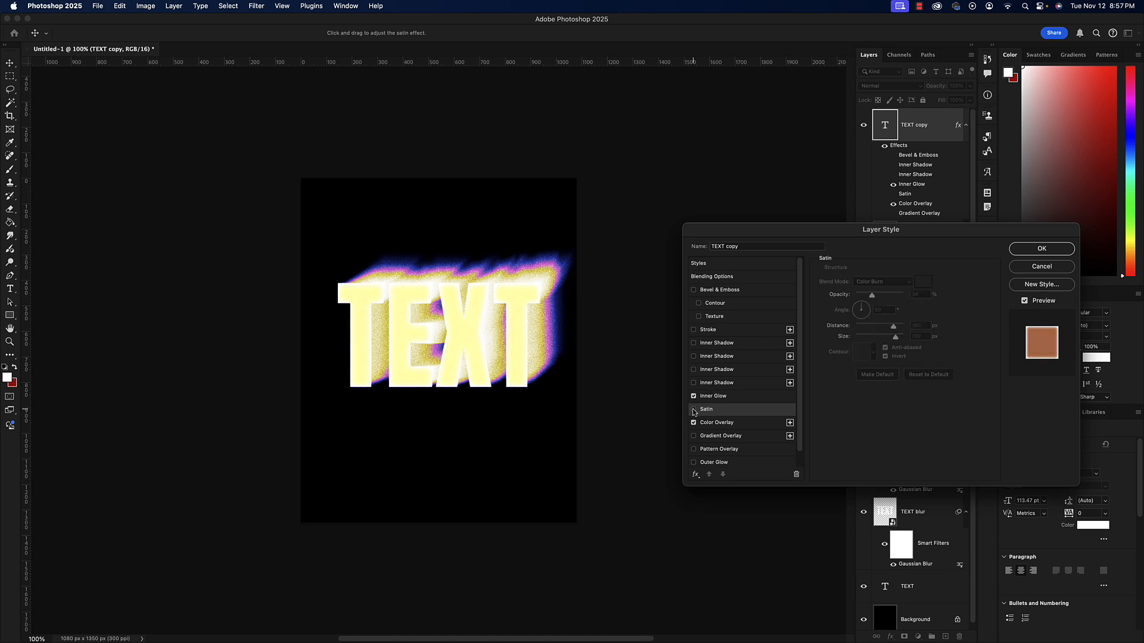
left_click(693, 409)
- Add a Drop Shadow to the TEXT copy, lower its opacity to about 3%, and apply the layer style
scroll(704, 413, "down", 1)
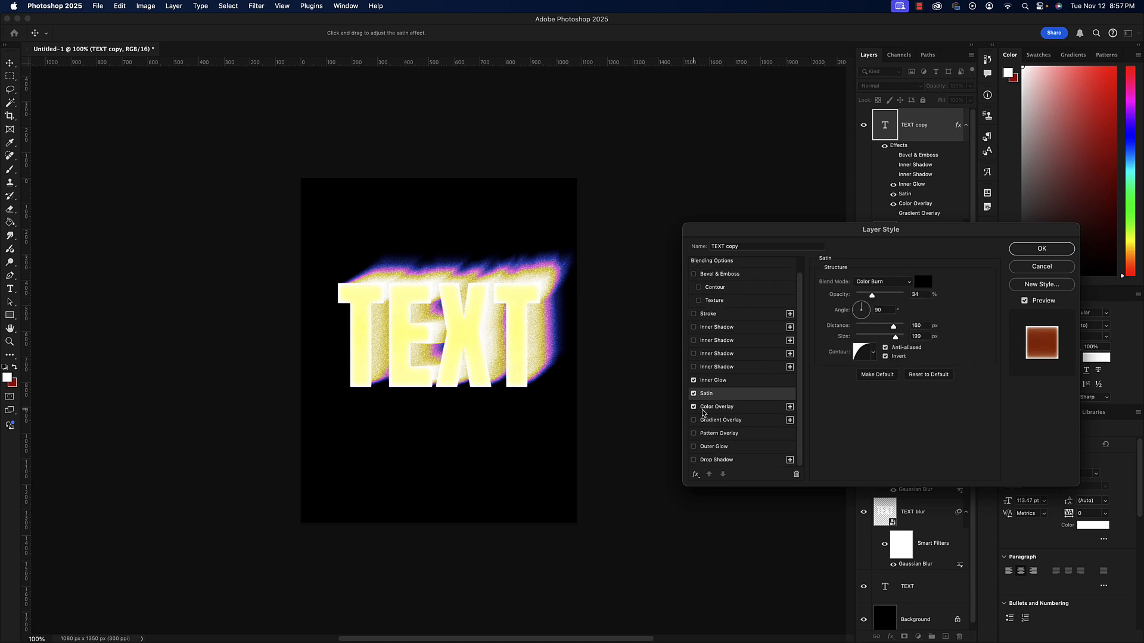
left_click(694, 460)
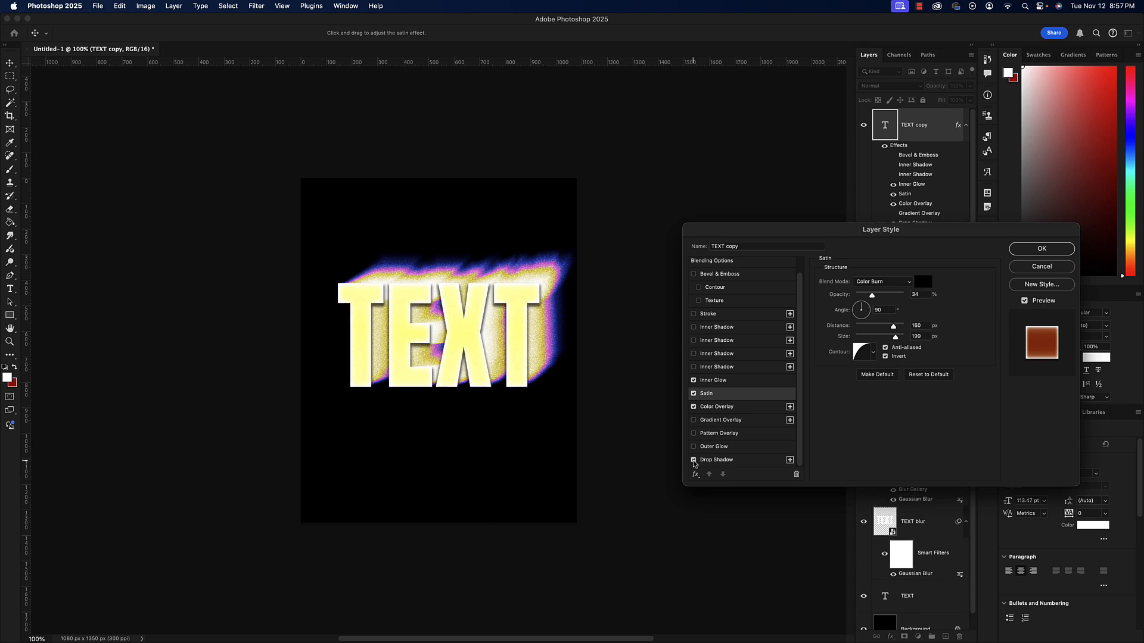
left_click(714, 461)
left_click_drag(882, 296, 857, 296)
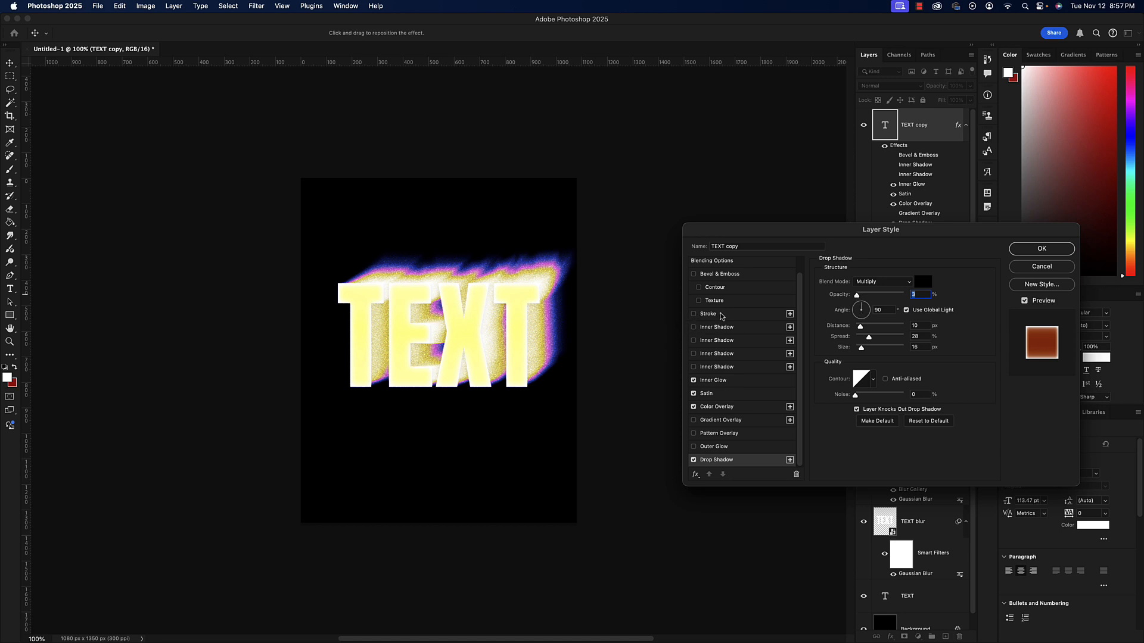
left_click(1020, 250)
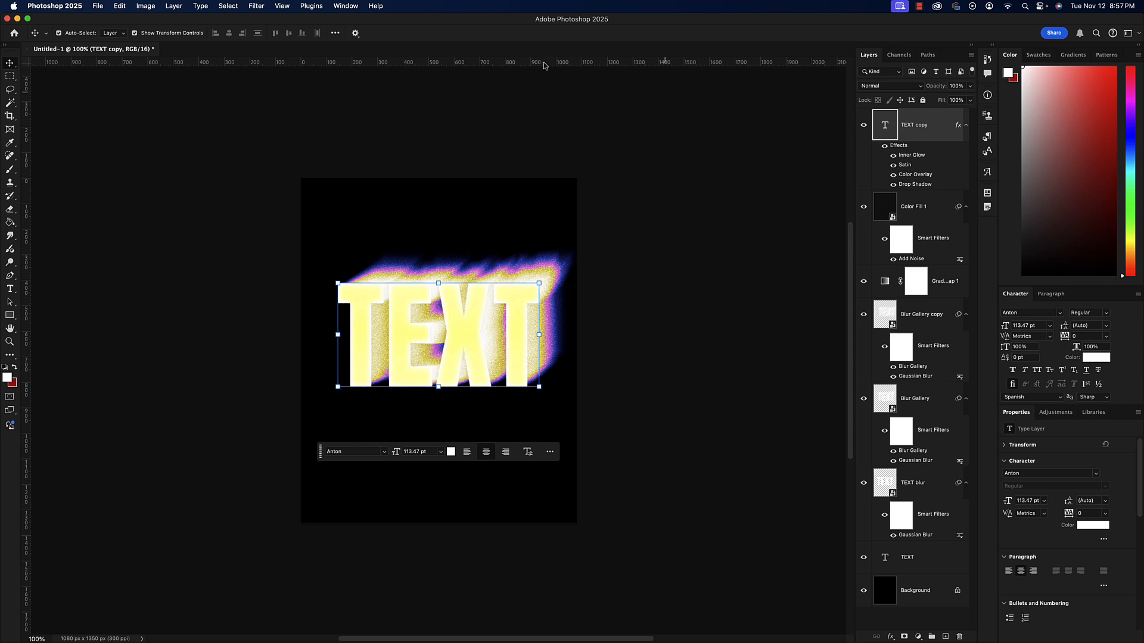
- Convert the TEXT copy to a smart object and use Liquify to pull the bottoms of its letters down into drips
left_click(267, 5)
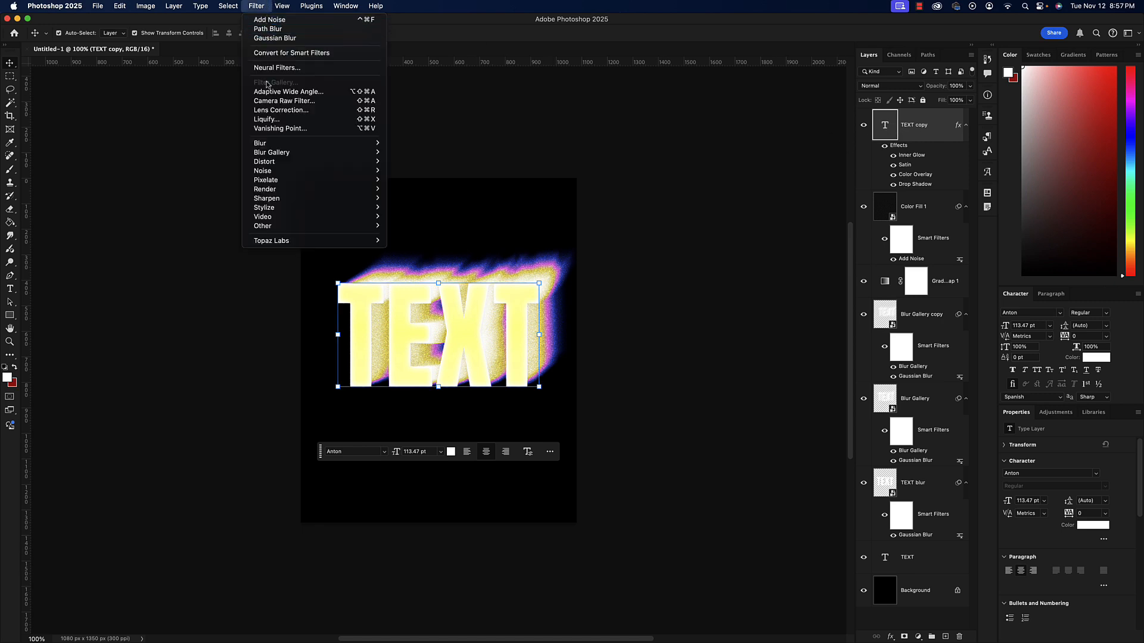
left_click(266, 119)
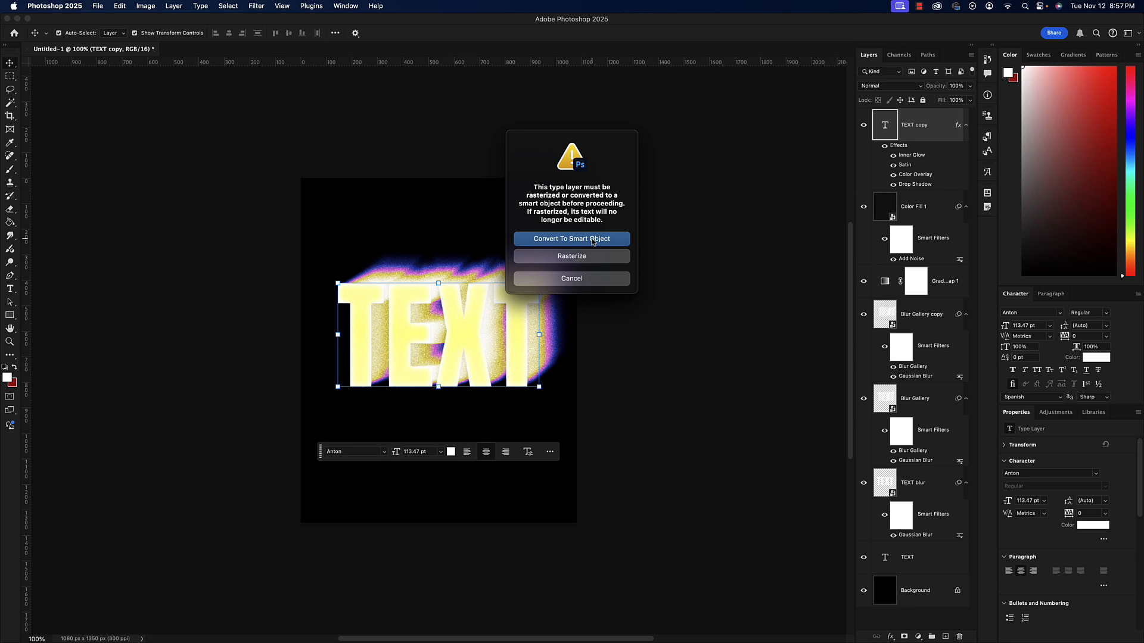
left_click(593, 239)
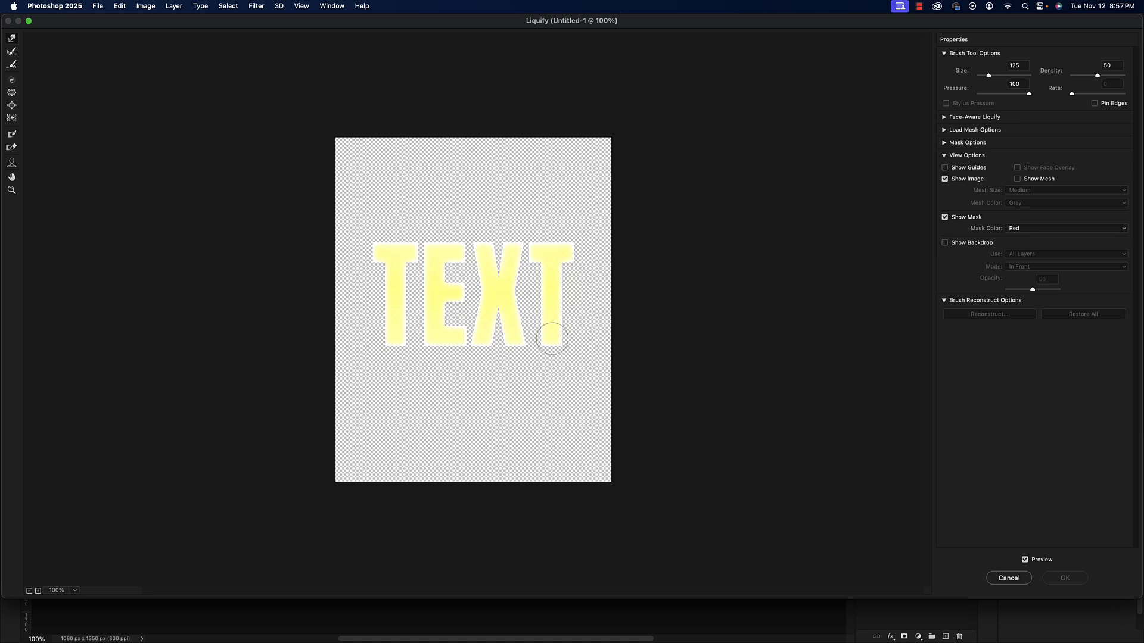
left_click_drag(554, 340, 562, 387)
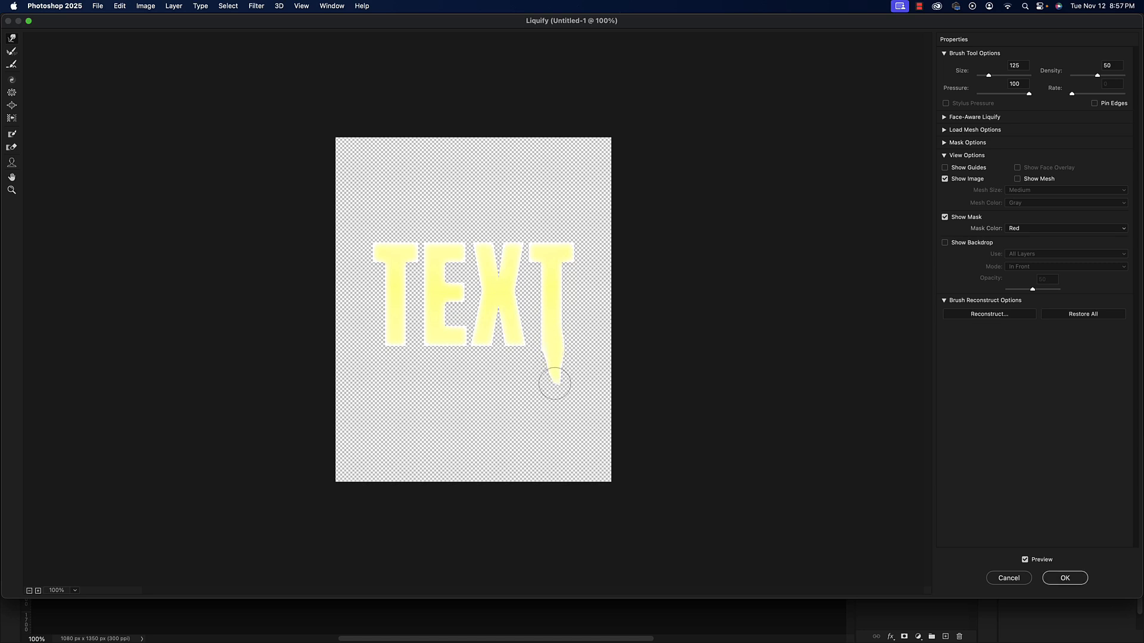
mouse_move(515, 346)
left_mouse_down()
mouse_move(517, 381)
mouse_move(475, 363)
mouse_move(473, 375)
mouse_move(458, 371)
mouse_move(433, 352)
mouse_move(388, 351)
mouse_move(386, 374)
mouse_move(401, 353)
left_mouse_up()
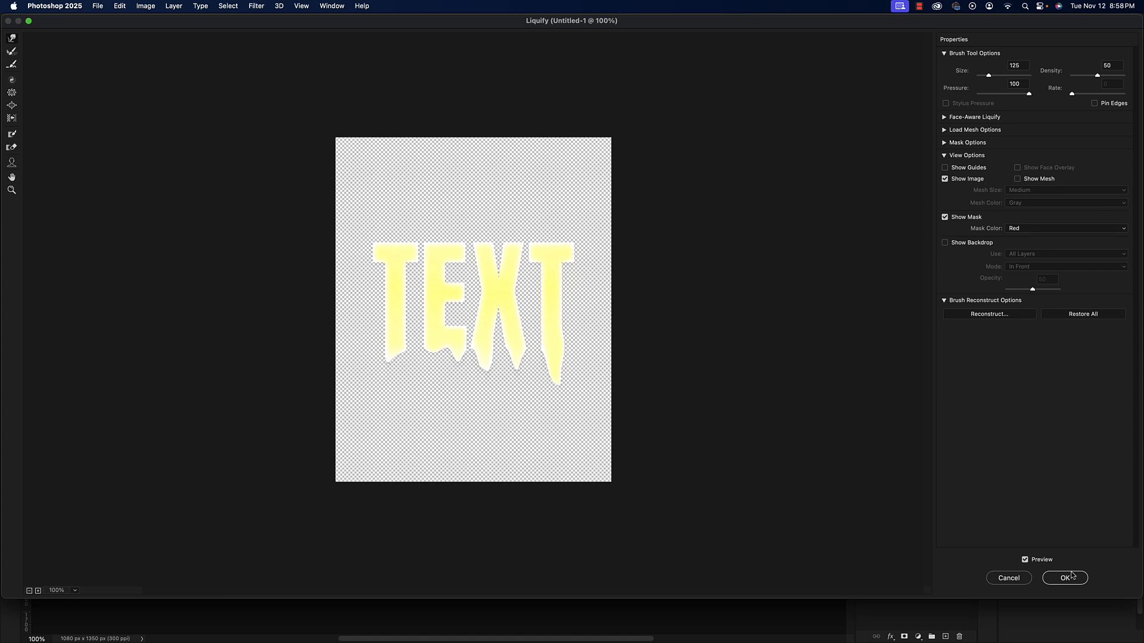
left_click(1066, 578)
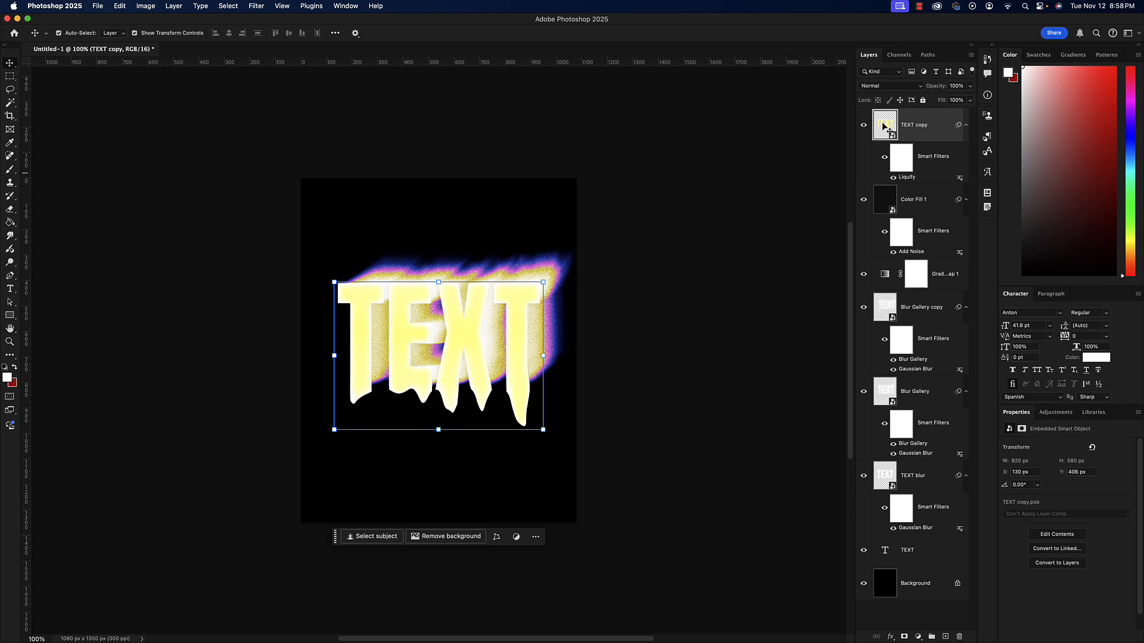
left_click(256, 6)
mouse_move(379, 153)
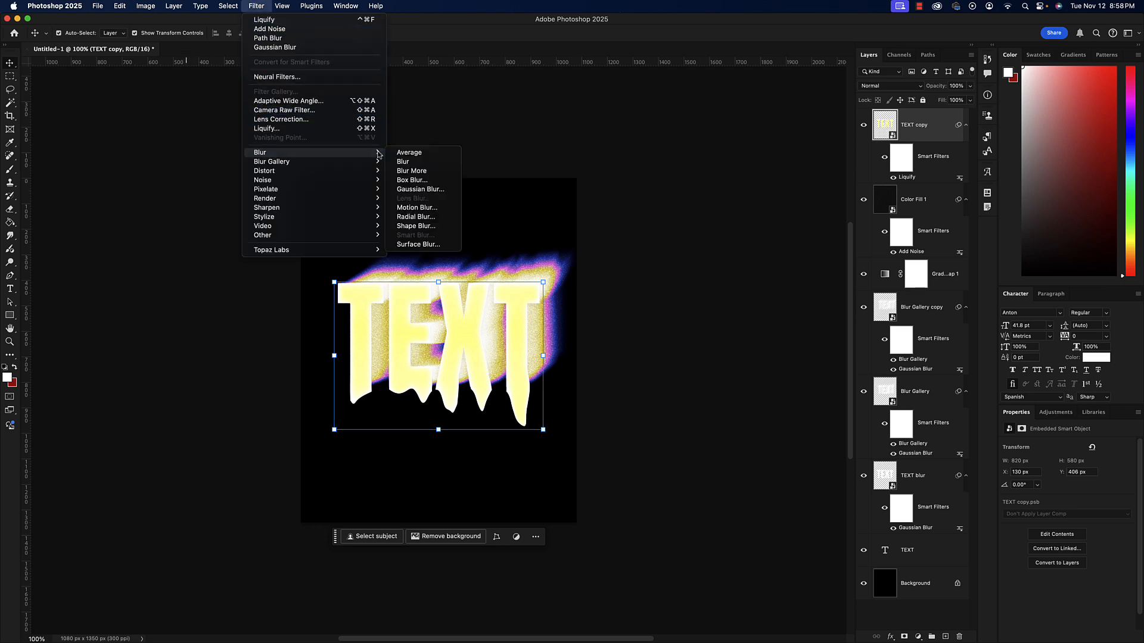
left_click(419, 189)
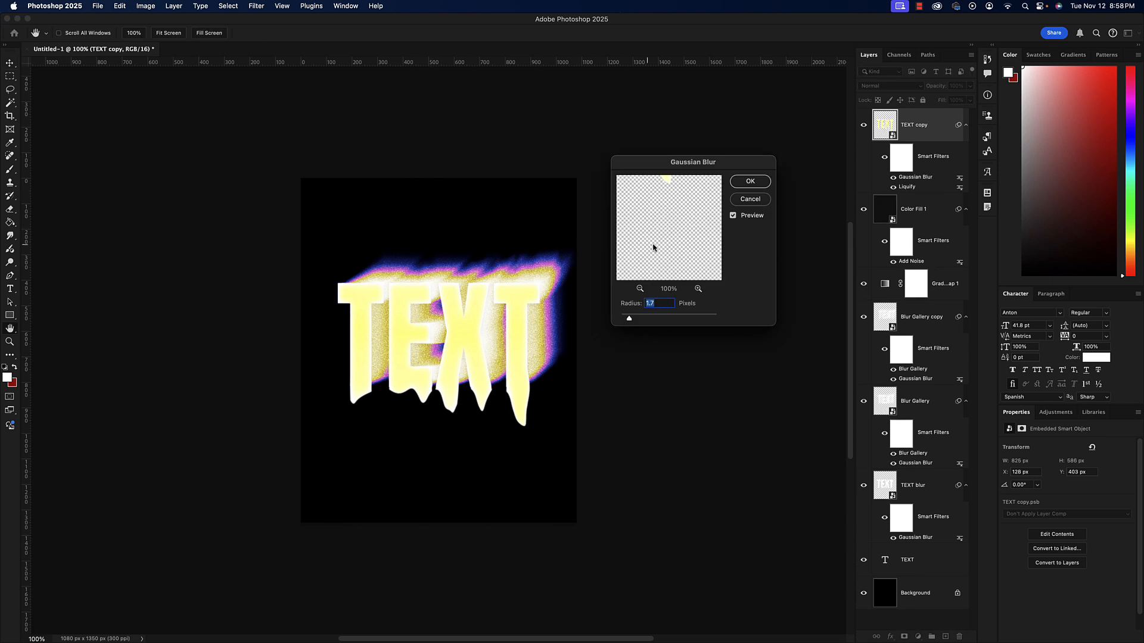
left_click(636, 319)
left_click(750, 199)
- Duplicate the liquified TEXT copy smart object to the top of the layer stack
left_click_drag(883, 127, 946, 636)
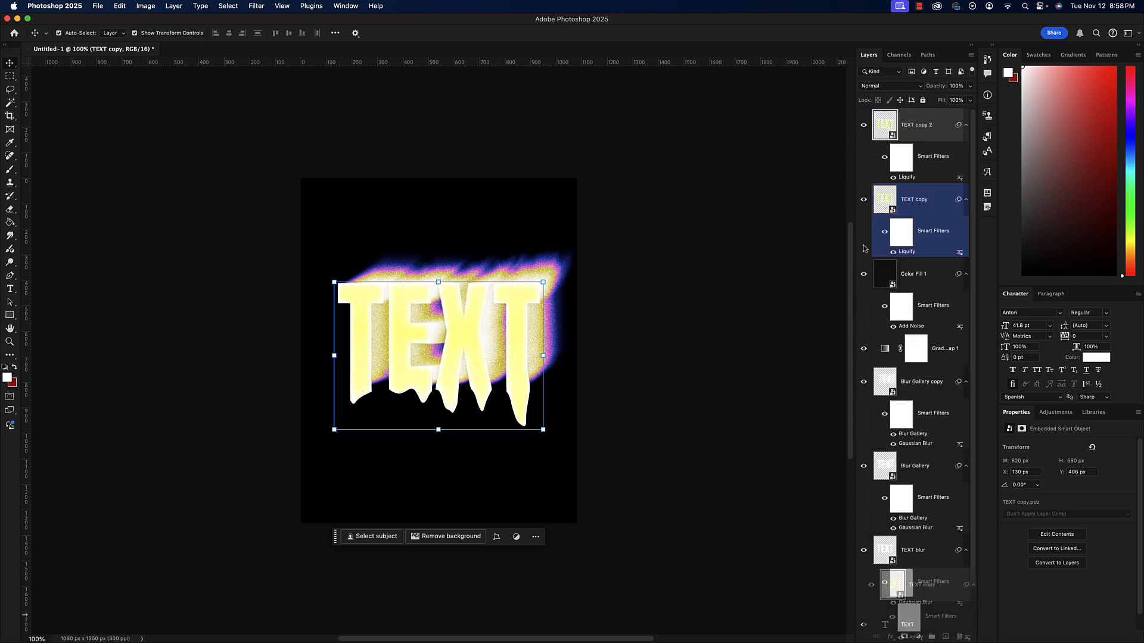
double_click(885, 127)
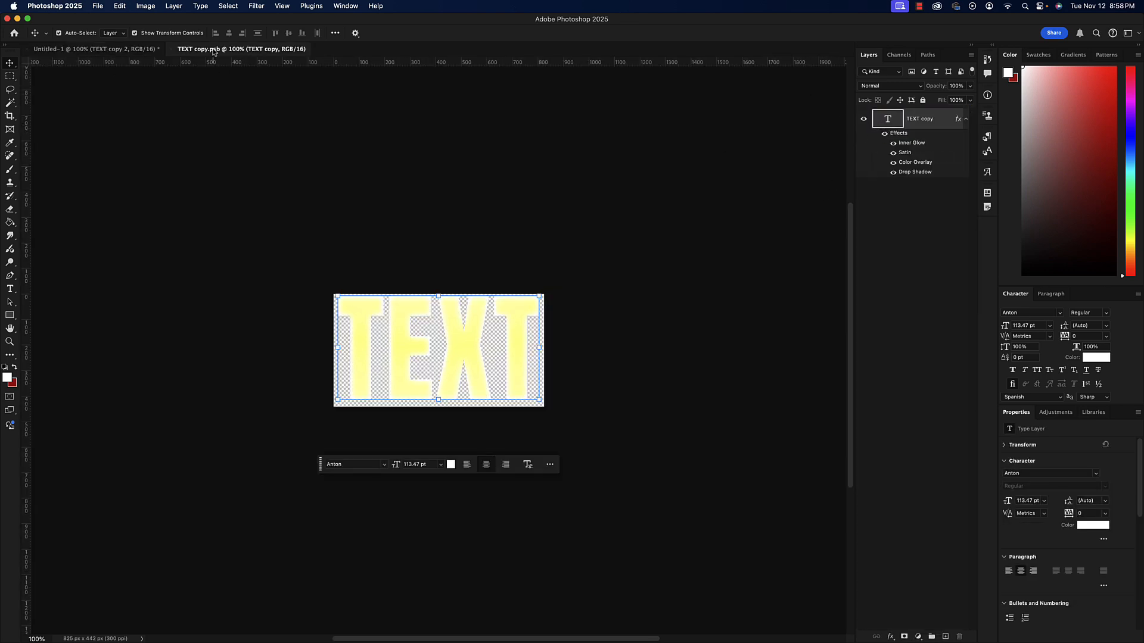
left_click(172, 49)
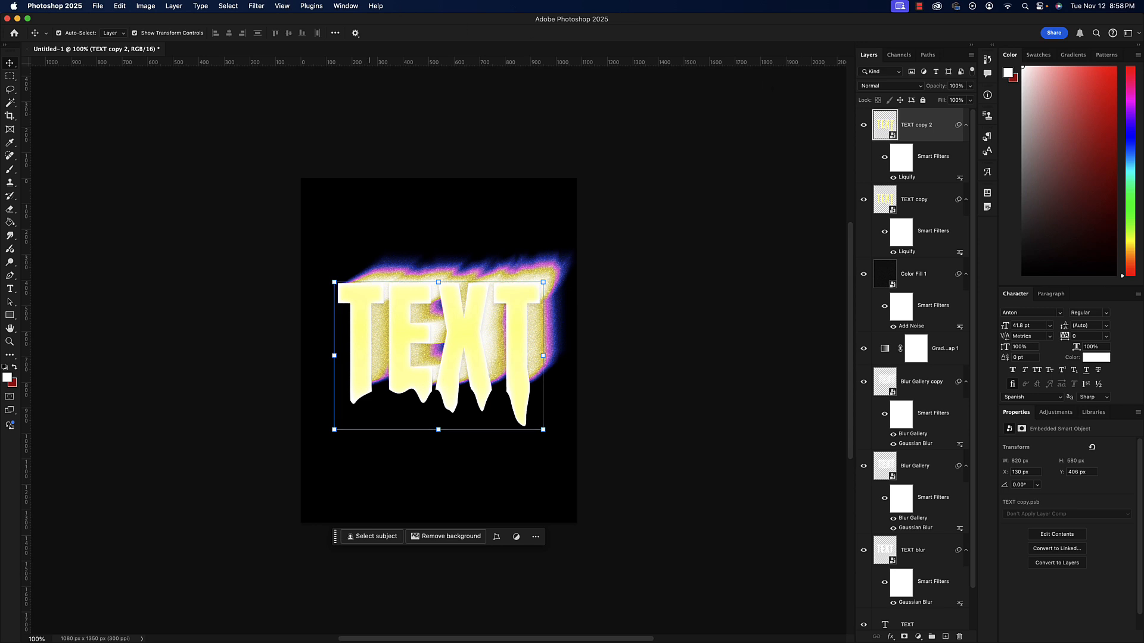
- Apply a Gaussian Blur to the duplicated top TEXT layer for a soft glow around the letters, and deselect all layers
left_click(256, 6)
mouse_move(280, 181)
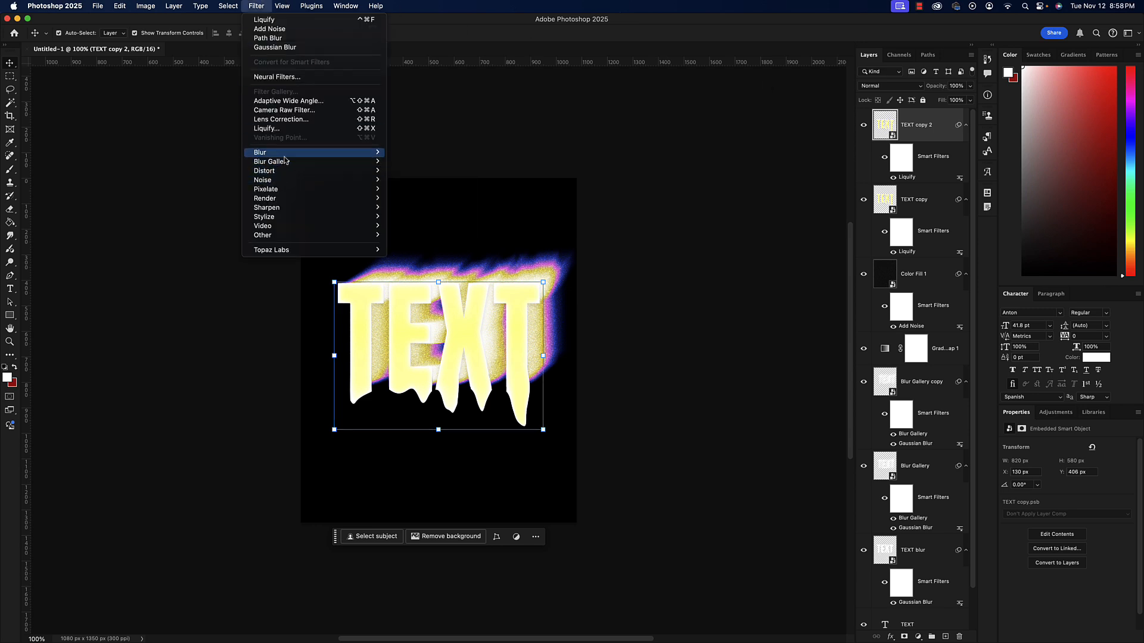
mouse_move(287, 154)
left_click(404, 192)
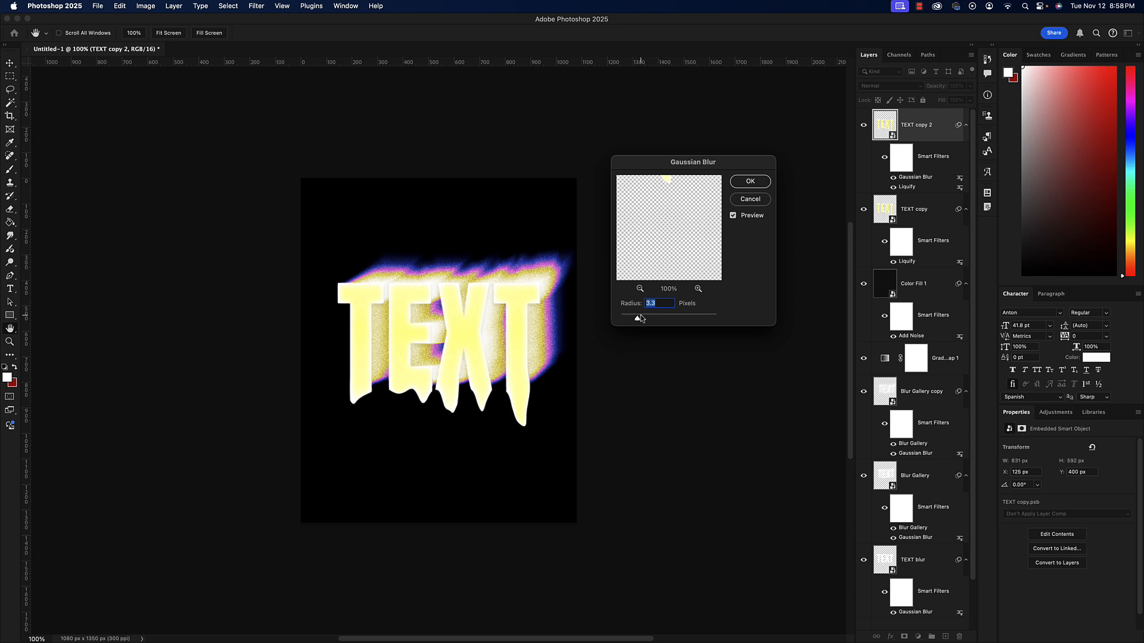
left_click_drag(640, 319, 655, 319)
left_click(750, 181)
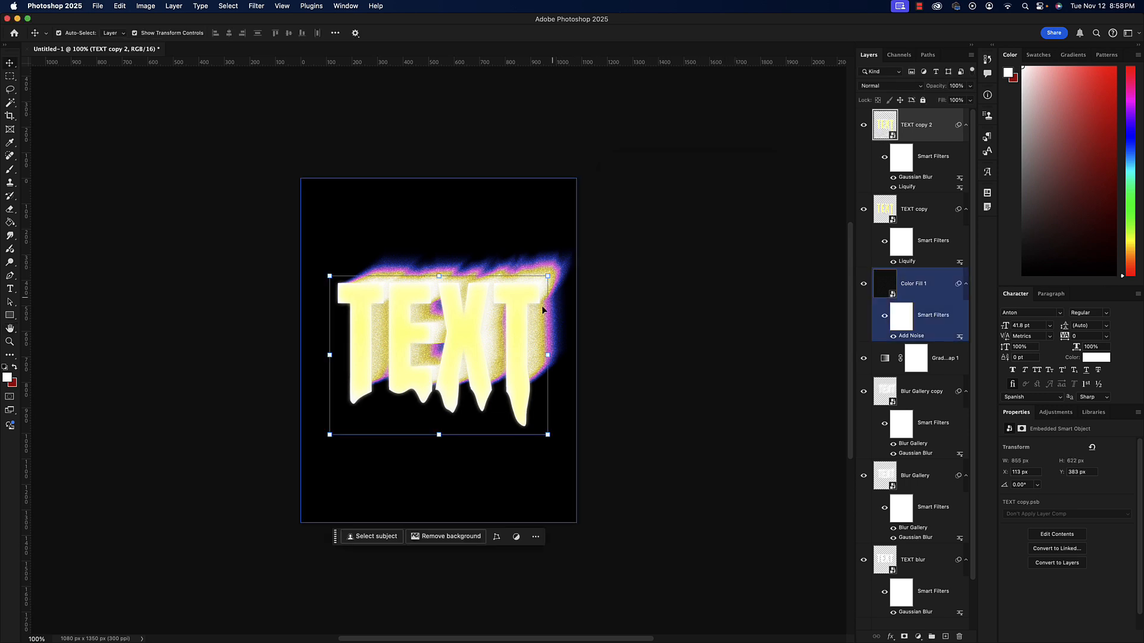
left_click(675, 300)
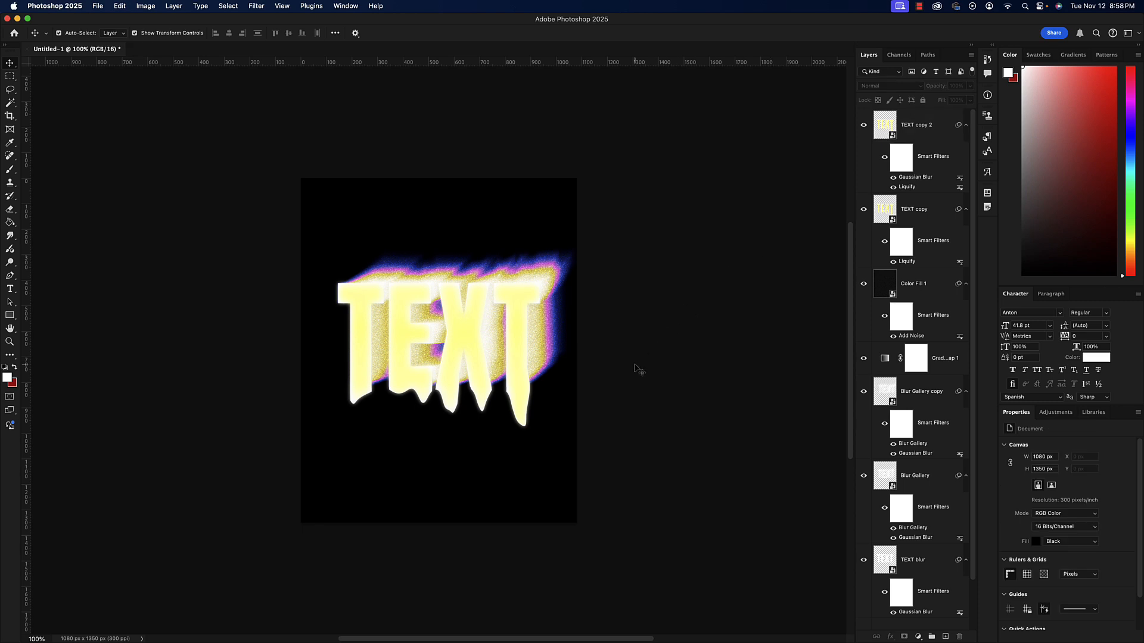
left_click(575, 381)
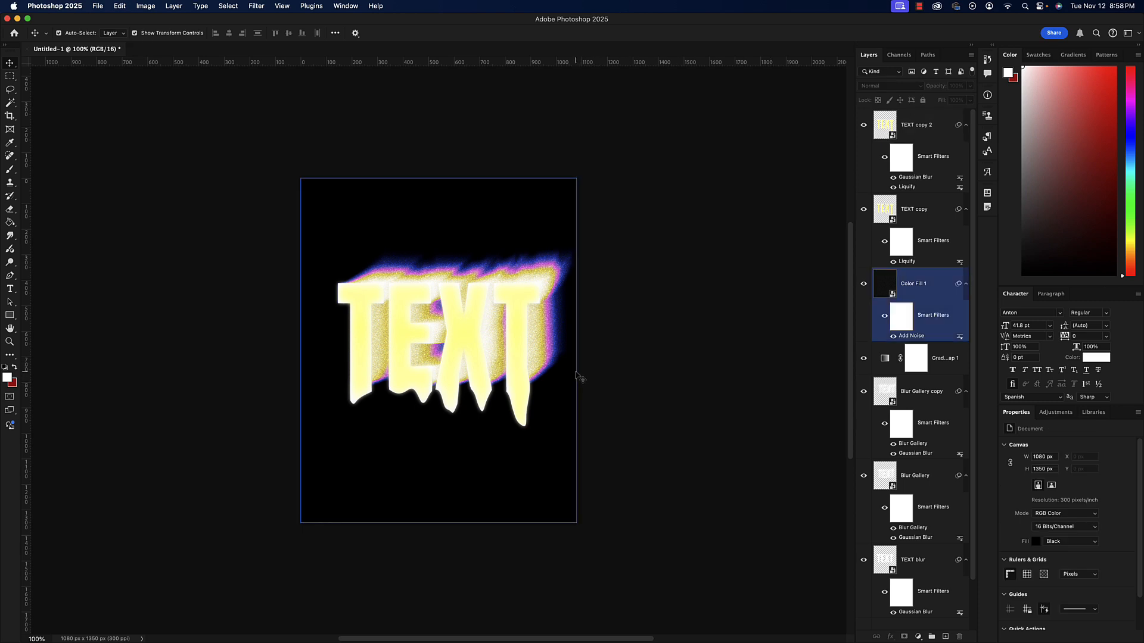
left_click(524, 371)
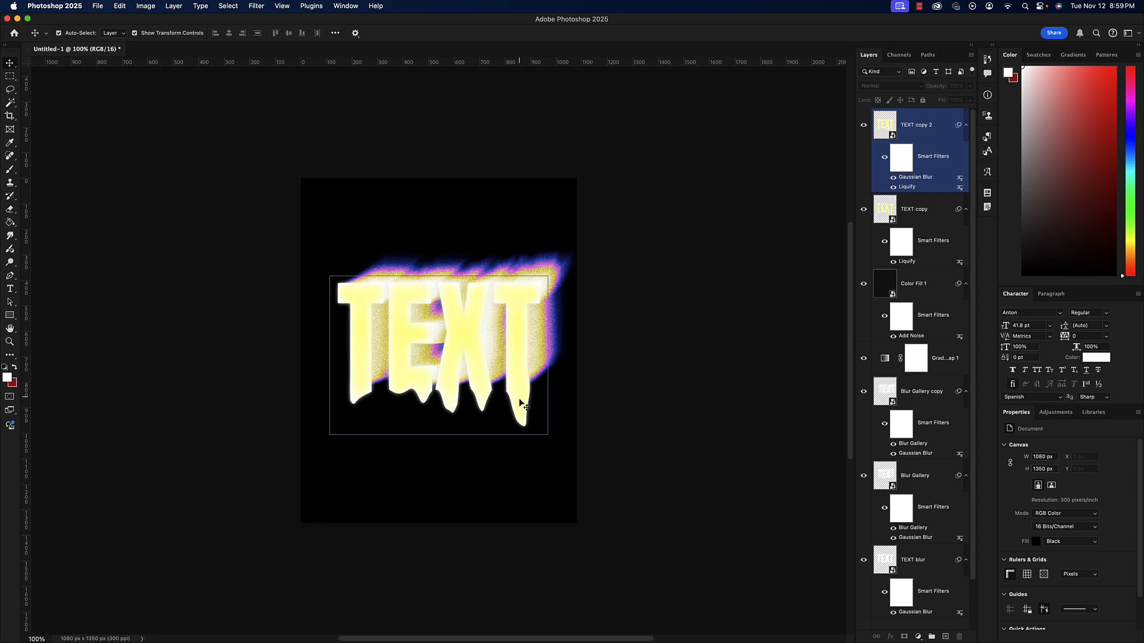
left_click(563, 274)
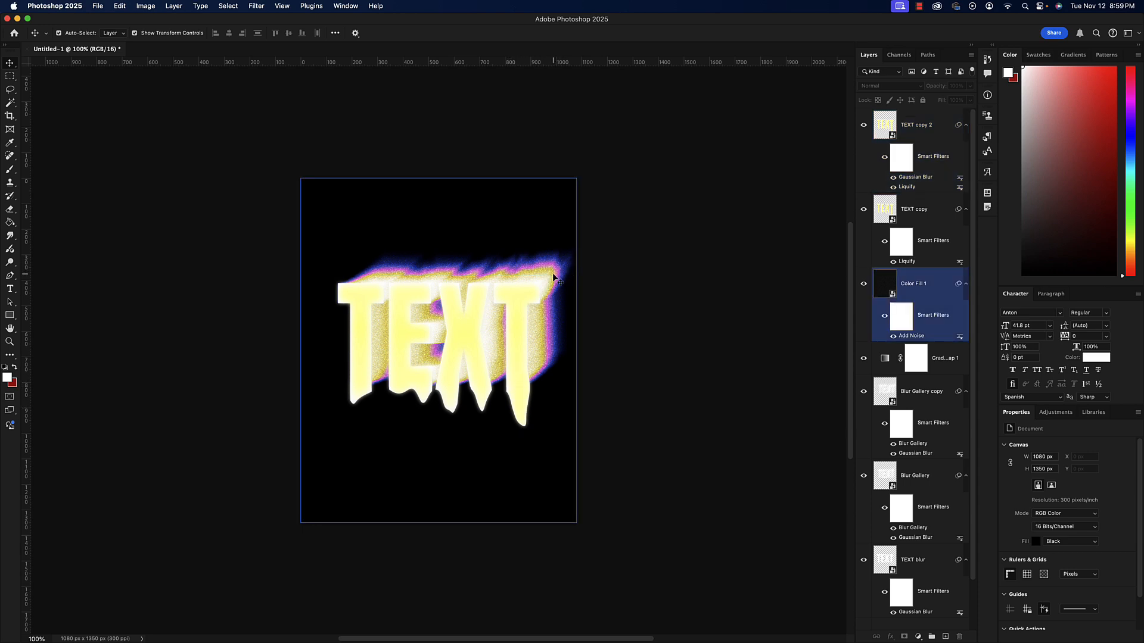
left_click(524, 412)
left_click(523, 421)
left_click(518, 403)
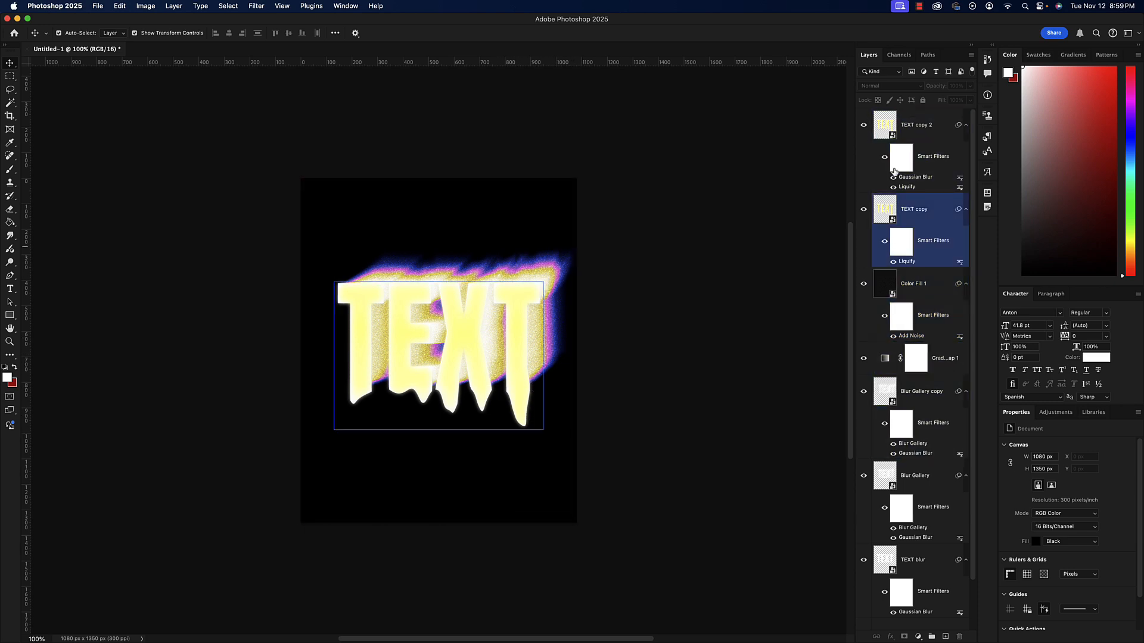
left_click(566, 299)
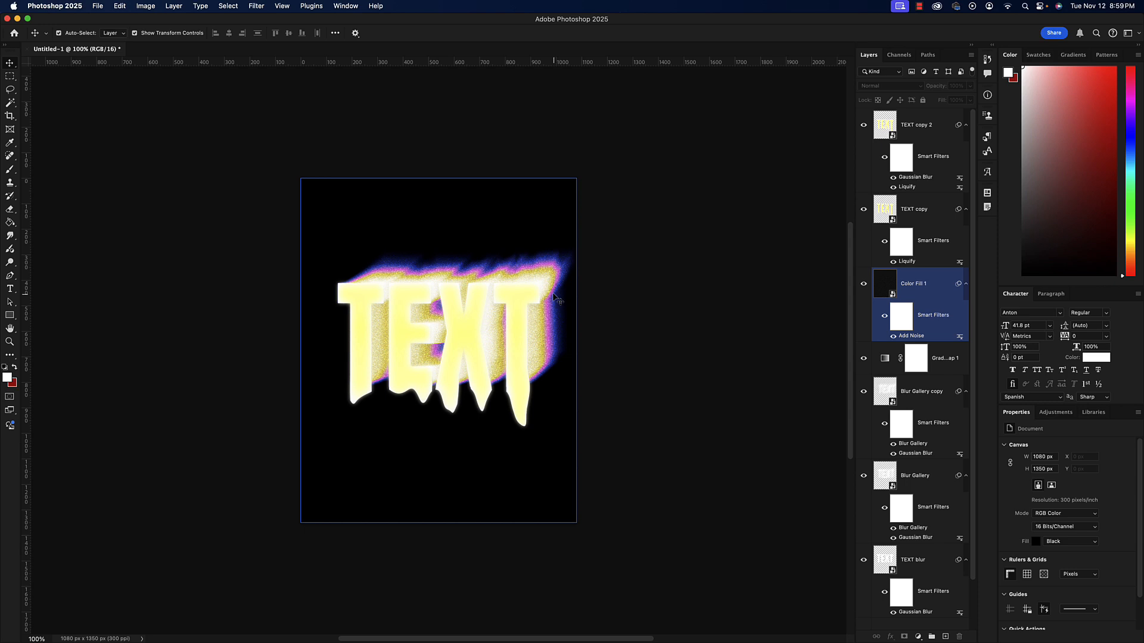
left_click(545, 271)
left_click(544, 270)
left_click(532, 301)
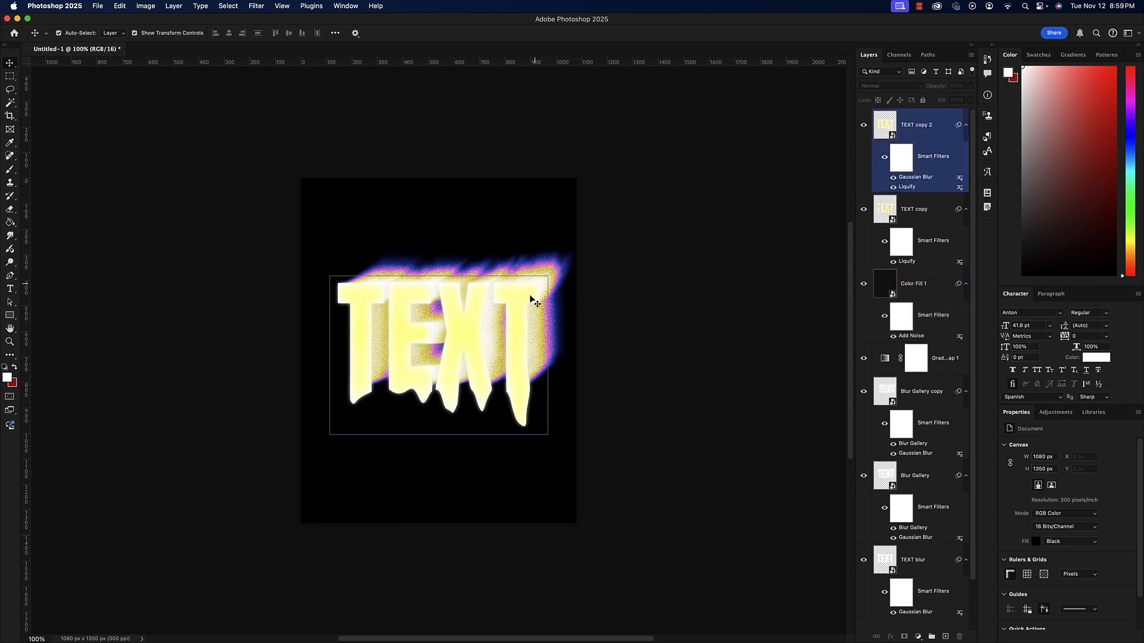
left_click(520, 335)
left_click(511, 392)
left_click(546, 380)
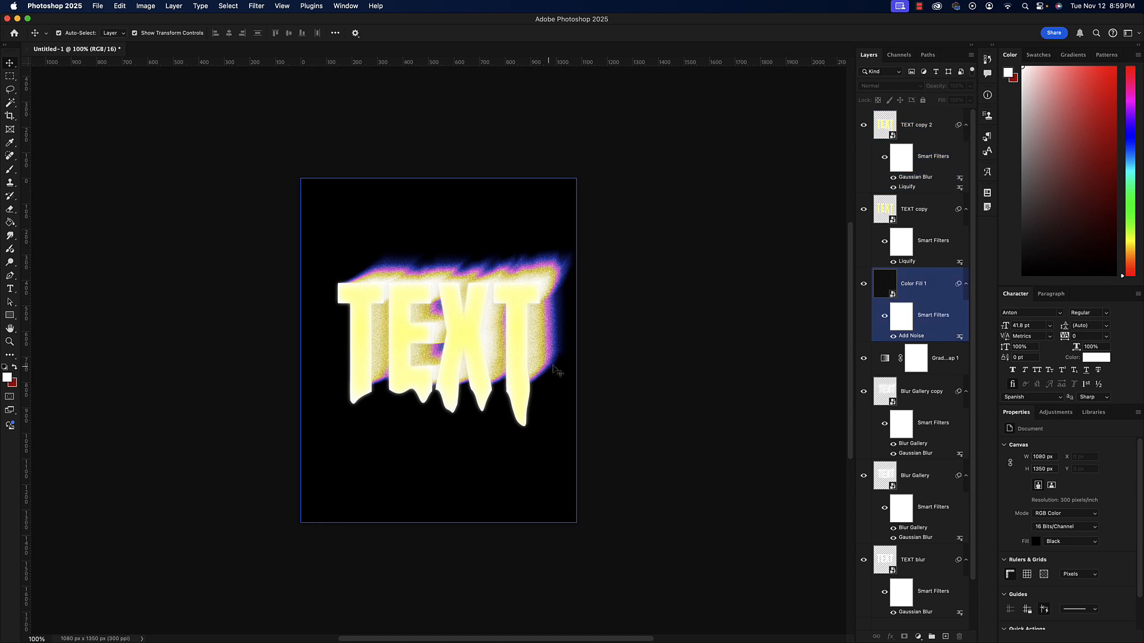
left_click(596, 363)
left_click_drag(872, 164, 882, 139)
left_click(688, 176)
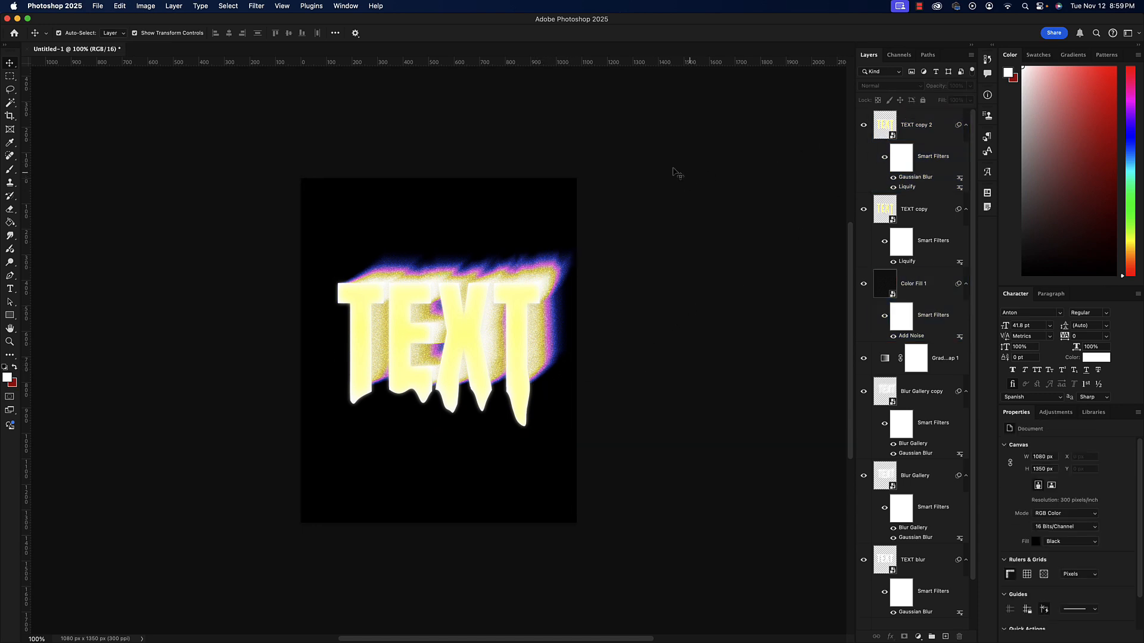
- Start a Path Blur on the TEXT copy 2 layer, direct its path straight down from the text's centre, and turn off Centered Blur
left_click(257, 6)
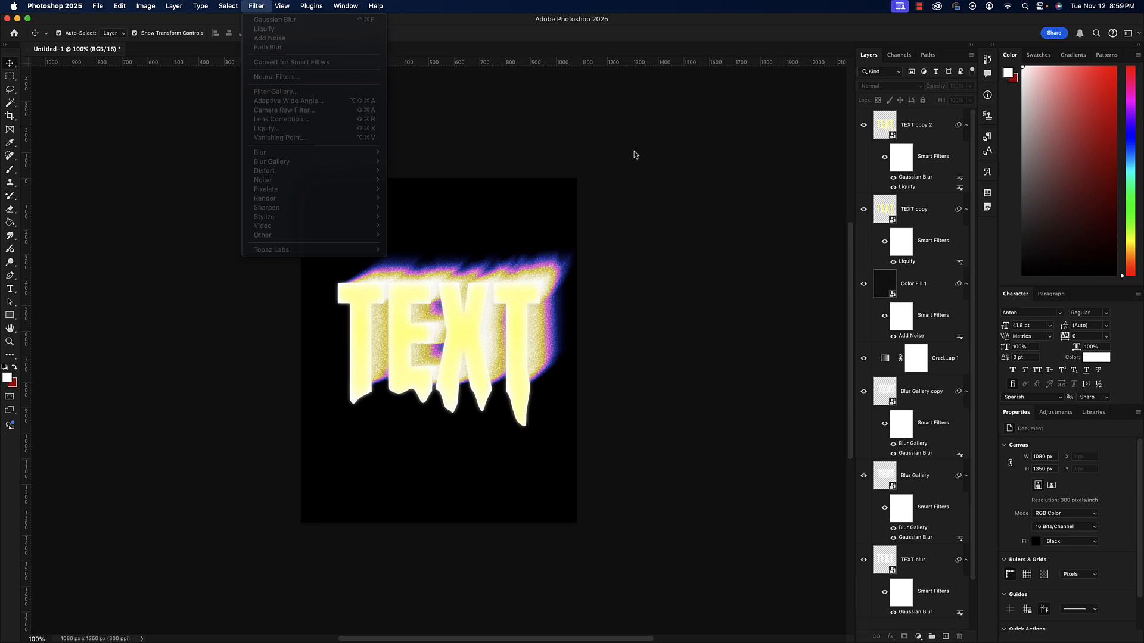
left_click(885, 127)
left_click(256, 6)
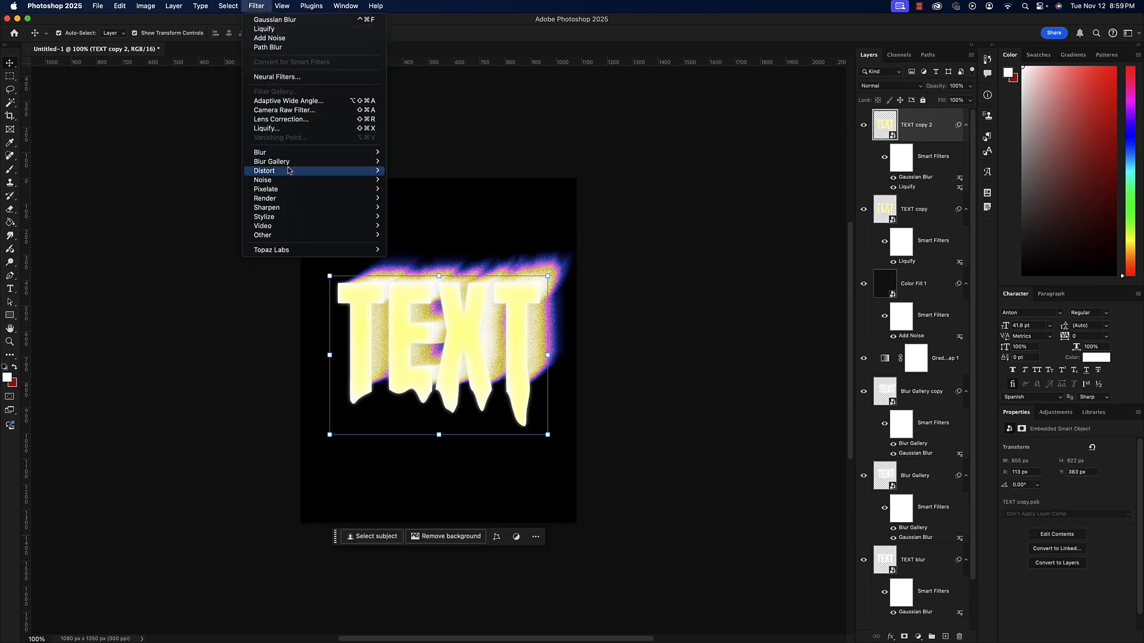
mouse_move(288, 171)
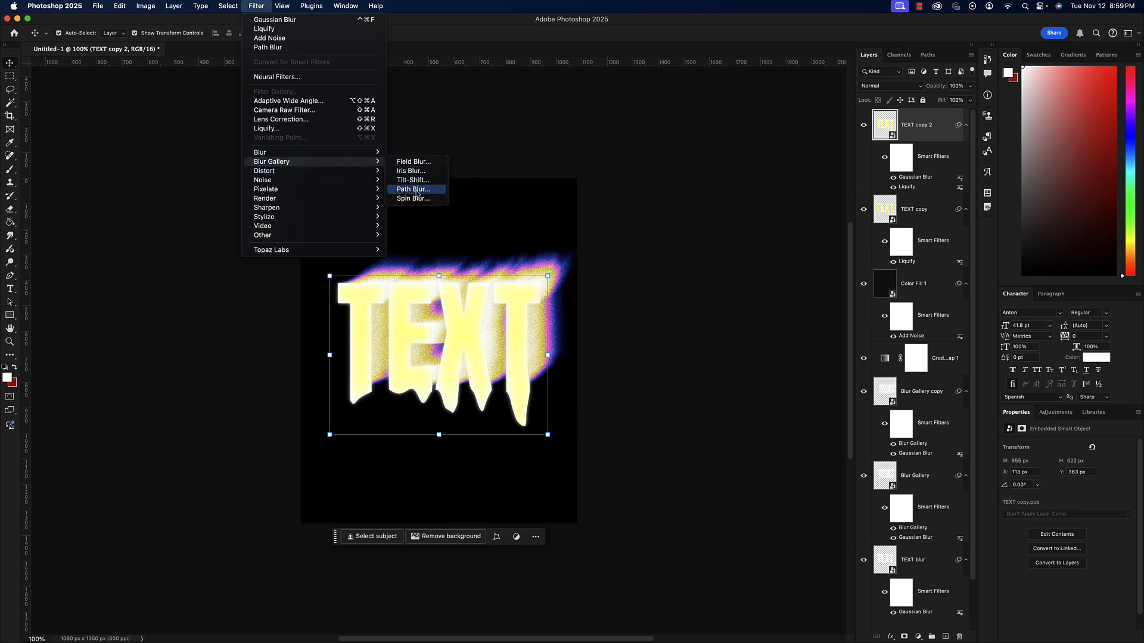
left_click(414, 188)
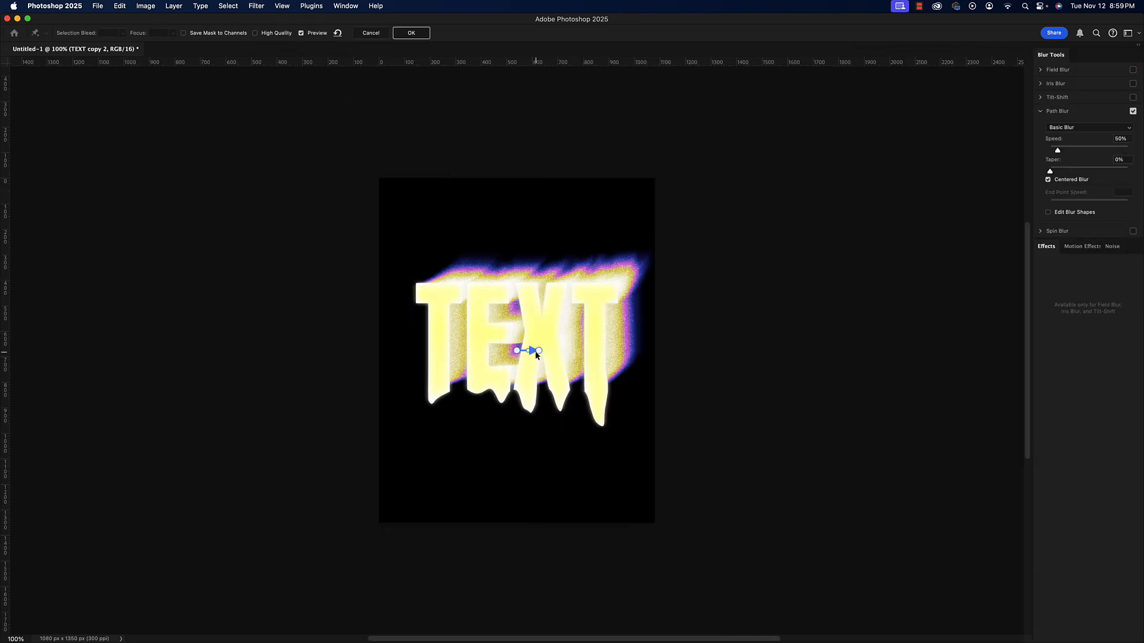
left_click_drag(539, 351, 515, 482)
left_click_drag(516, 416, 514, 435)
left_click(1048, 181)
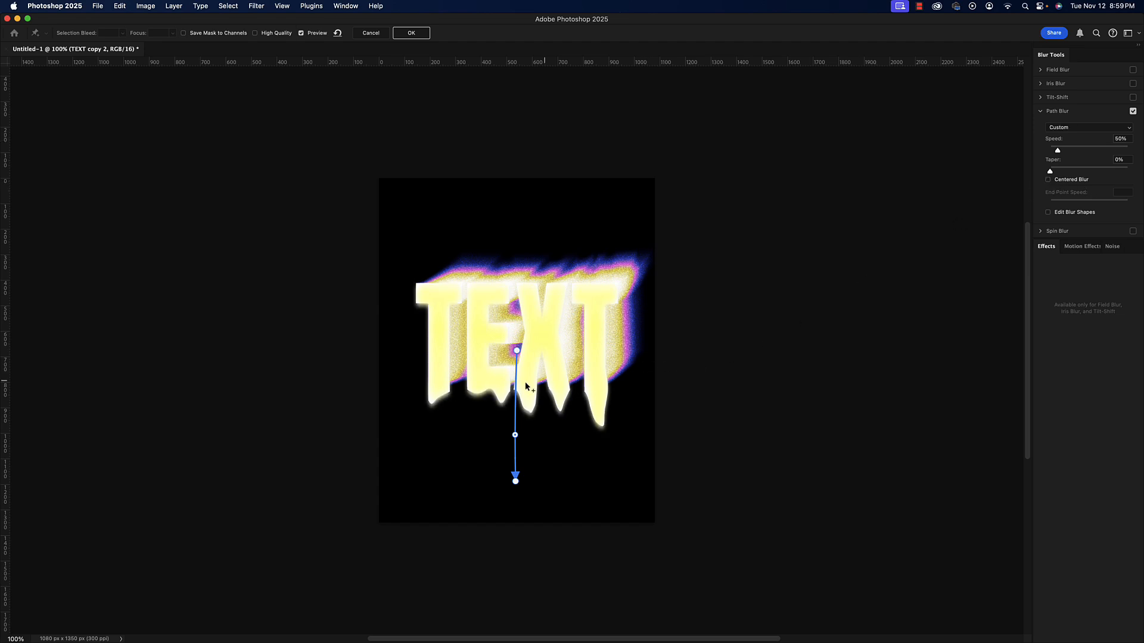
- Move the blur path's start down to the letter bottoms and bend the path into a curve ending below the canvas's lower-left corner
left_click_drag(515, 356, 512, 391)
left_click_drag(515, 485, 480, 530)
left_click_drag(514, 434, 392, 558)
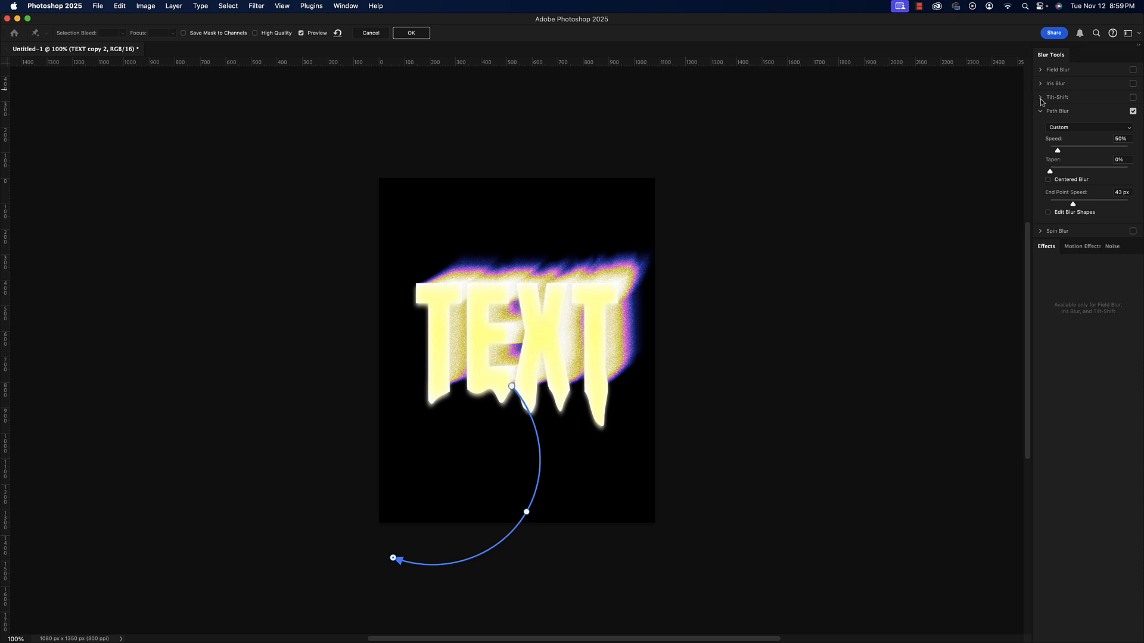
- Set the Path Blur speed to 193% and taper to 23%, apply the filter, and deselect the layer
mouse_move(1060, 148)
left_mouse_down()
mouse_move(1090, 150)
mouse_move(1080, 152)
left_mouse_up()
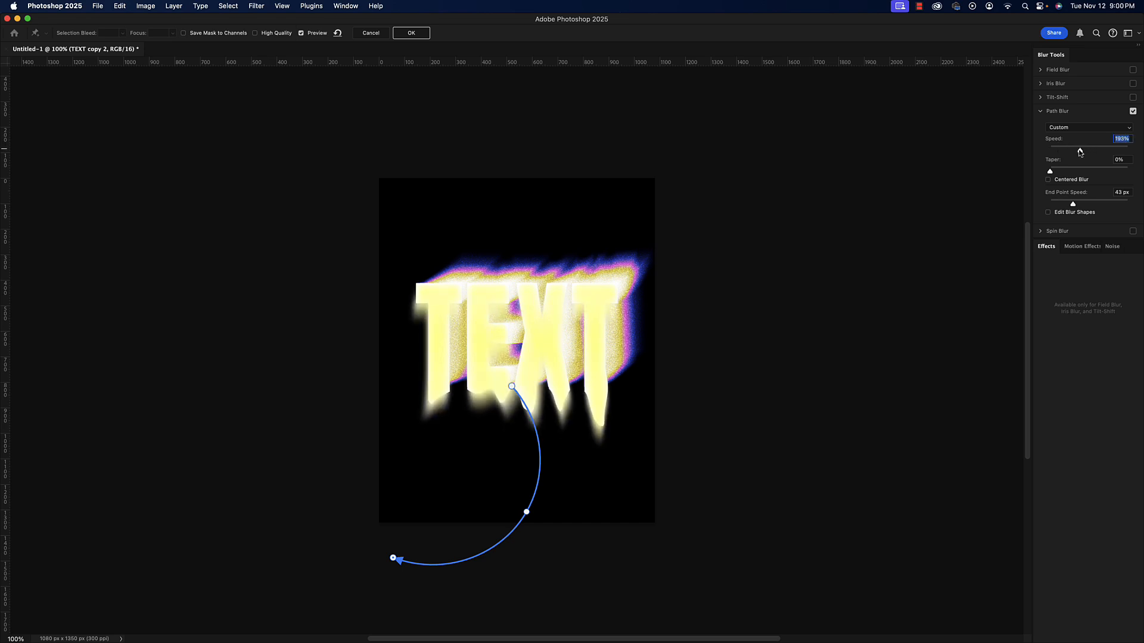
left_click_drag(1082, 172, 1094, 172)
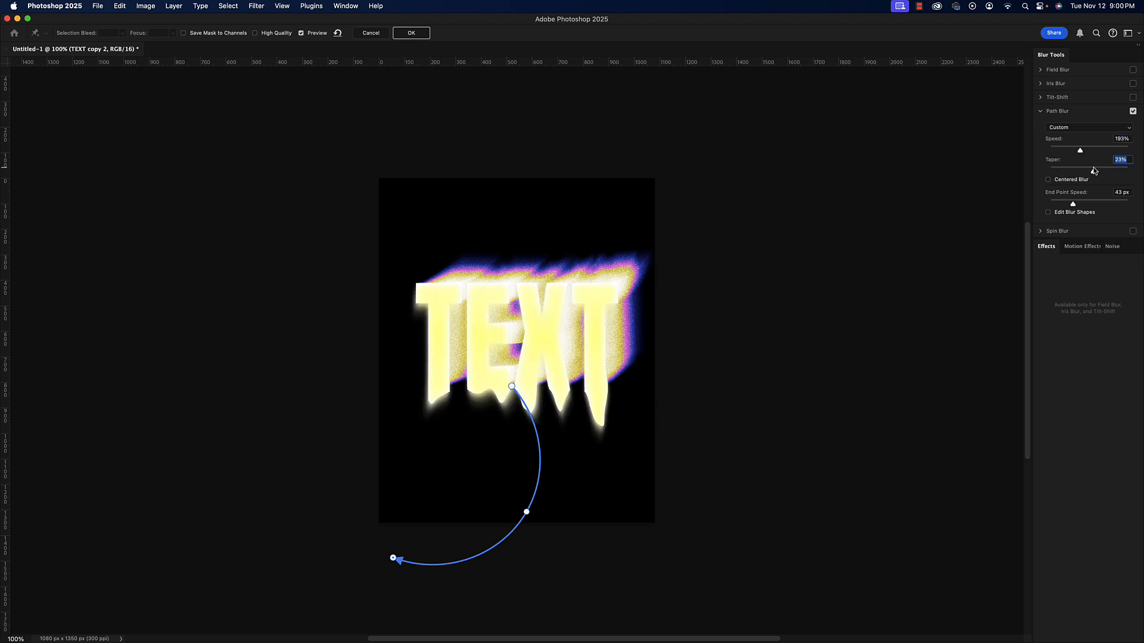
left_click(411, 33)
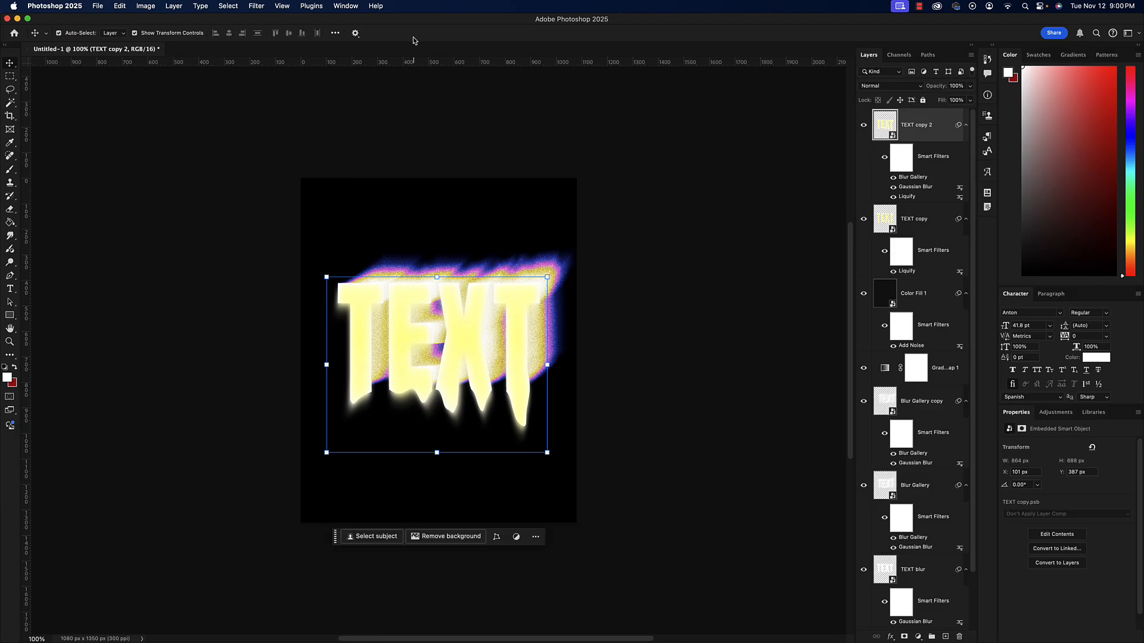
left_click(688, 194)
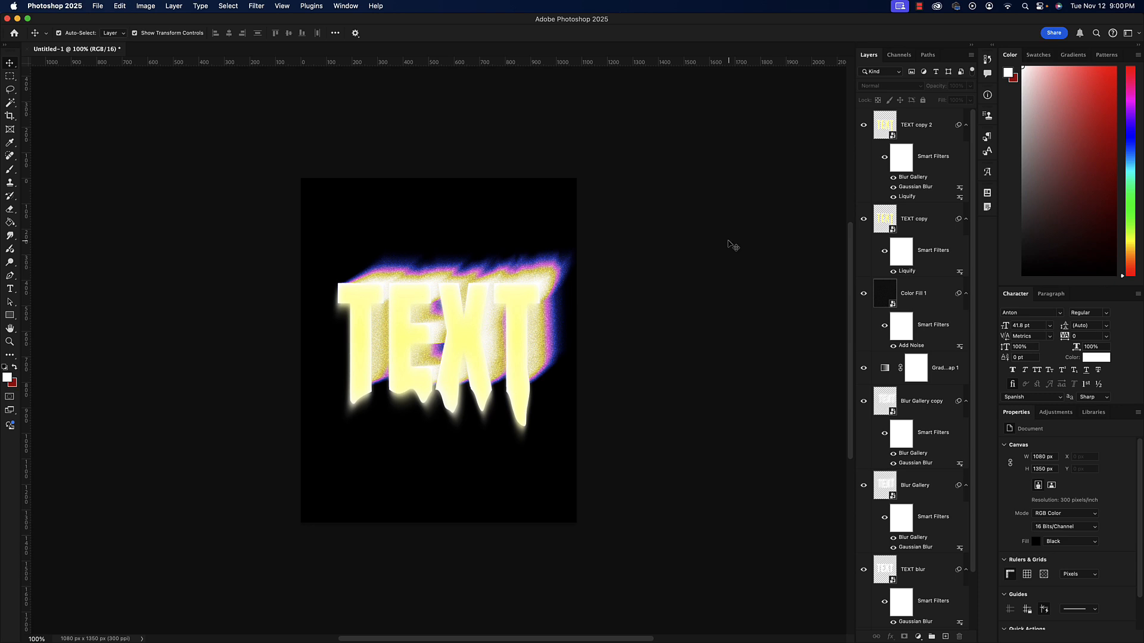
- Select every layer from TEXT copy 2 down to the original TEXT layer and put them into a new group
left_click(911, 244)
left_click(903, 191)
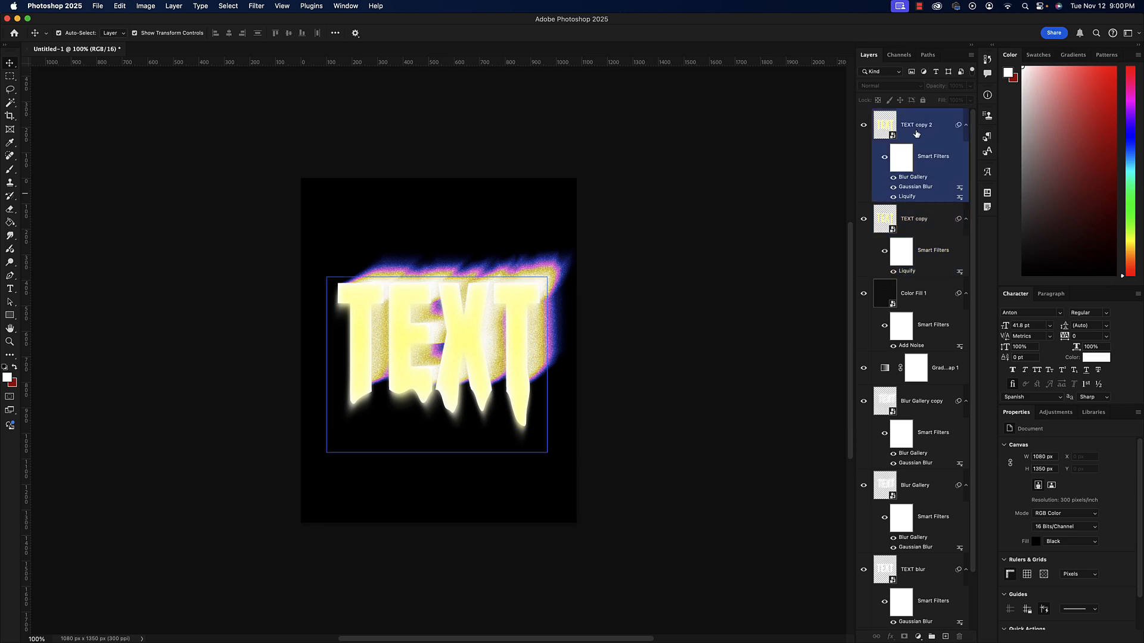
left_click(916, 133)
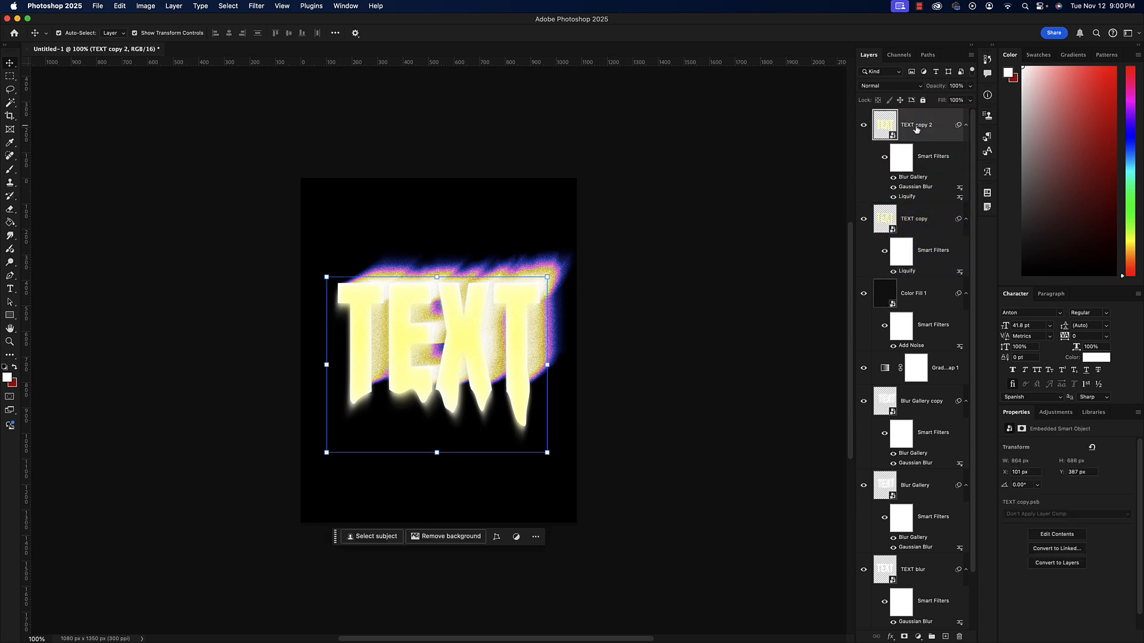
scroll(929, 519, "down", 3)
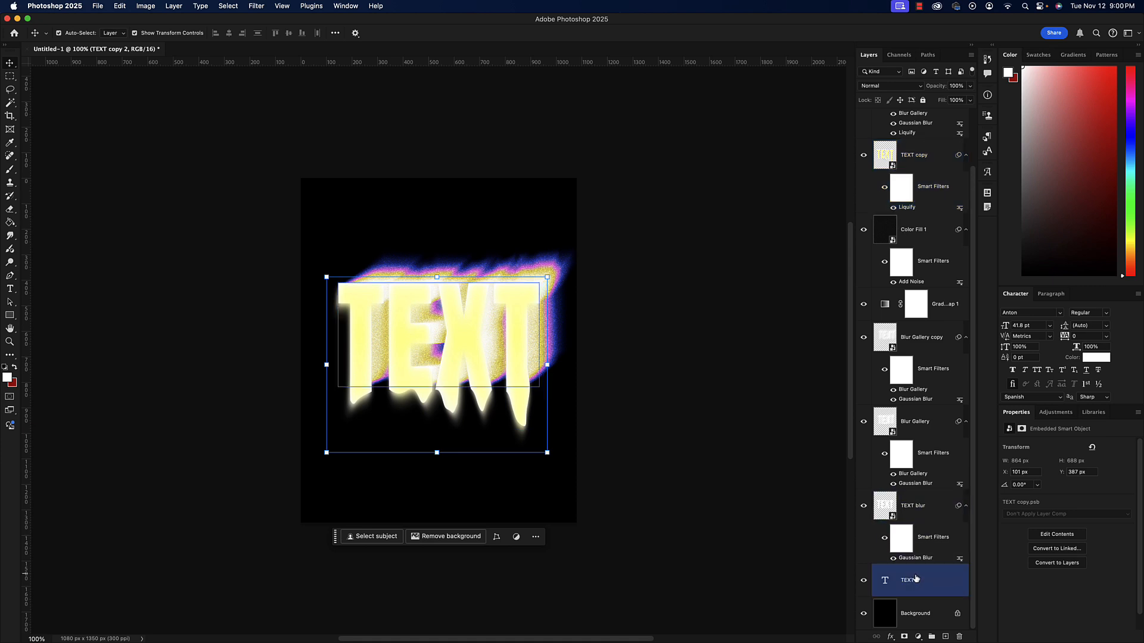
scroll(925, 283, "up", 3)
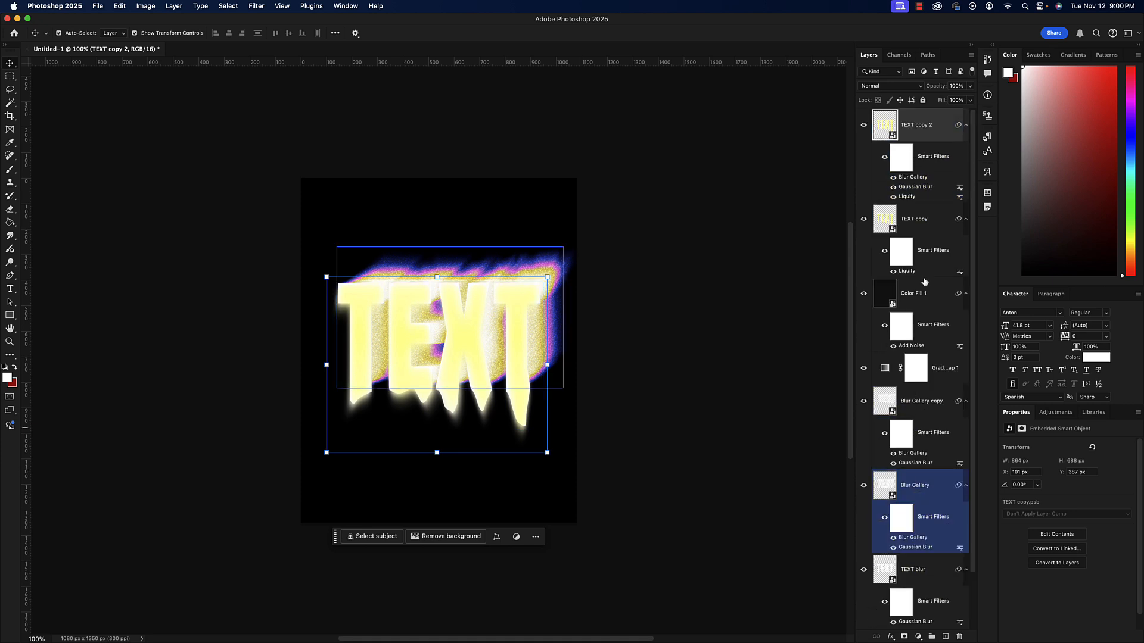
scroll(912, 536, "down", 3)
left_click(911, 586, "shift")
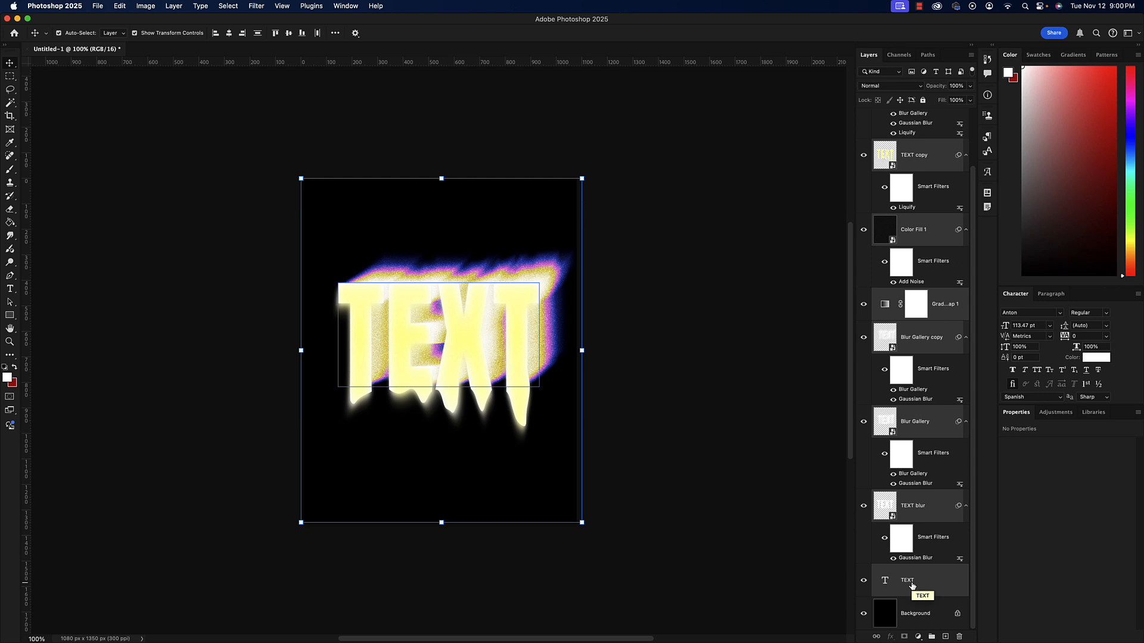
left_click(932, 637)
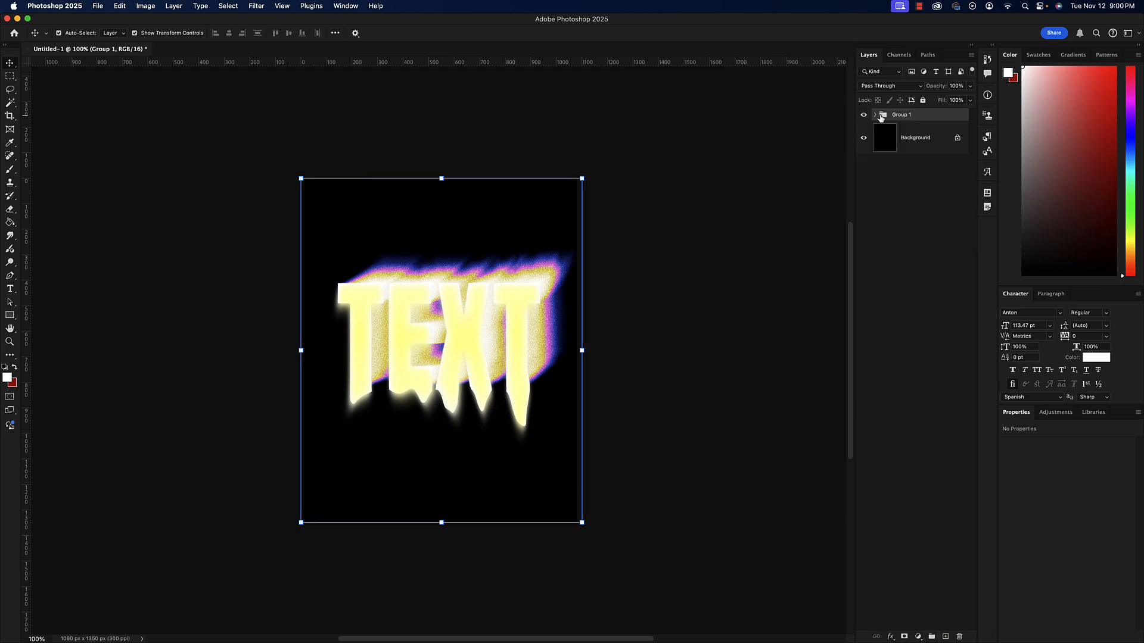
- Rename the new group as TEXT FOLDER and briefly expand and collapse it
double_click(903, 115)
type("TEXT FOLDER")
key("Return")
left_click(874, 115)
left_click(874, 117)
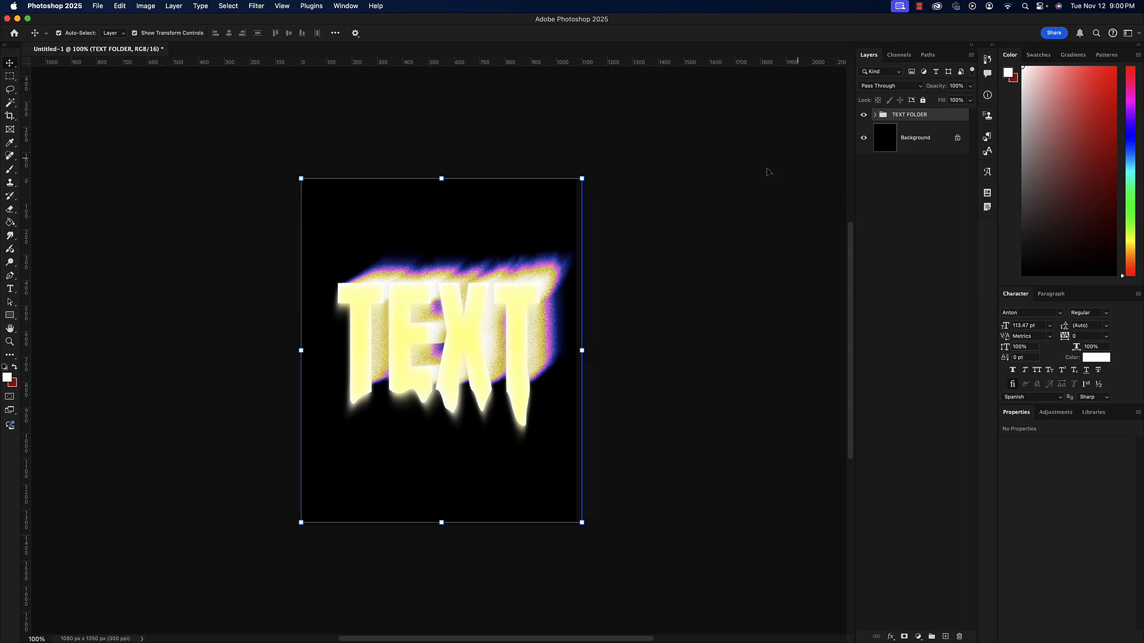
left_click_drag(510, 298, 522, 347)
key("super+z")
left_click(899, 115)
left_click(874, 114)
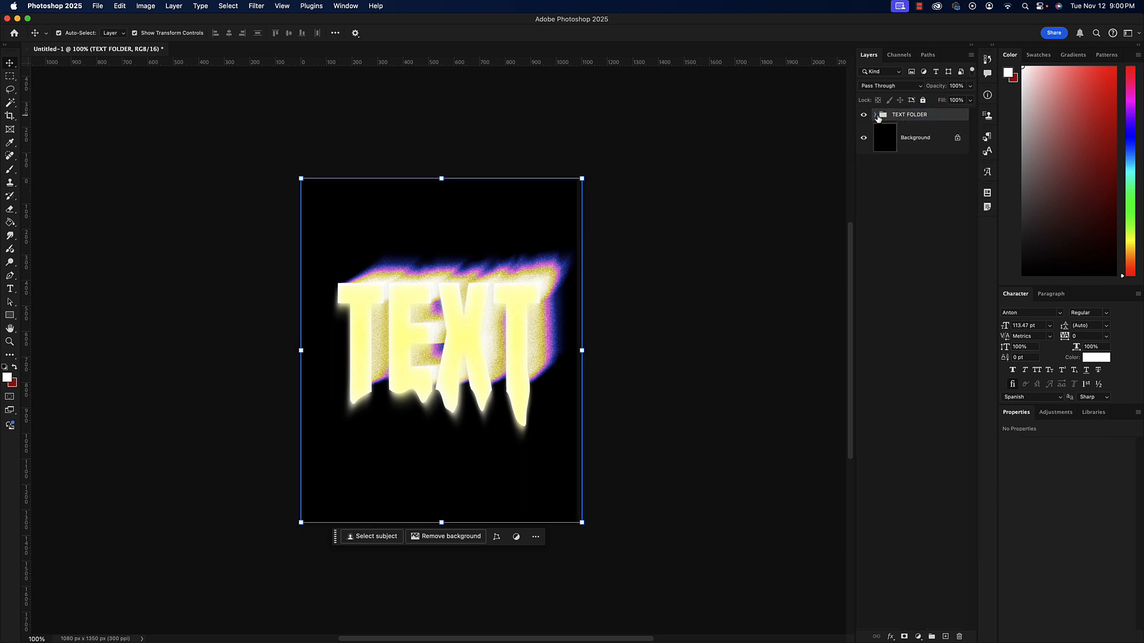
- Nudge the whole TEXT FOLDER group about 100 px down and 60 px to the left on the canvas
key("shift+Down")
key("shift+Down")
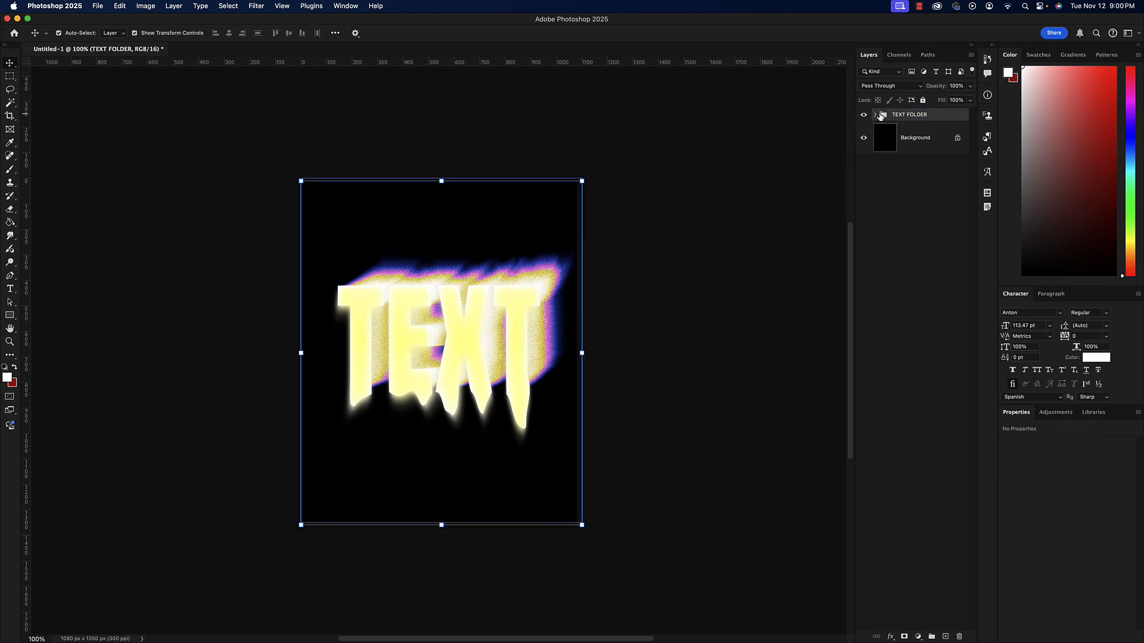
key("shift+Right")
key("shift+Right")
key("shift+Down")
key("shift+Down")
key("shift+Left")
key("shift+Left")
key("shift+Left")
key("shift+Down")
key("shift+Down")
key("shift+Left")
key("shift+Left")
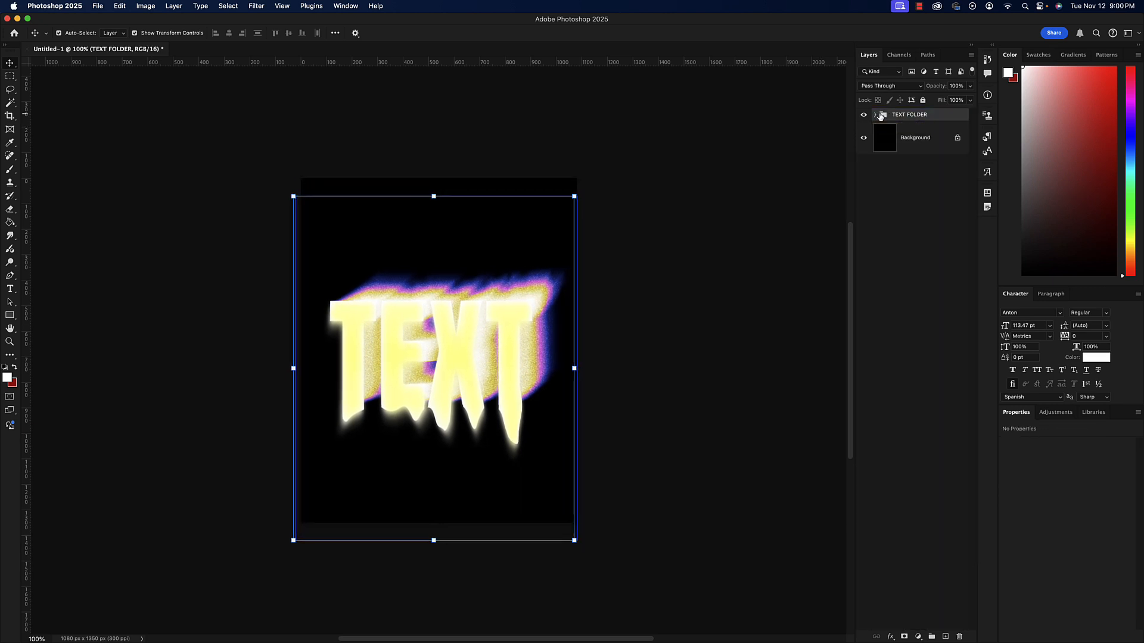
key("shift+Down")
key("shift+Down")
key("shift+Left")
key("shift+Left")
key("shift+Down")
key("shift+Down")
key("shift+Left")
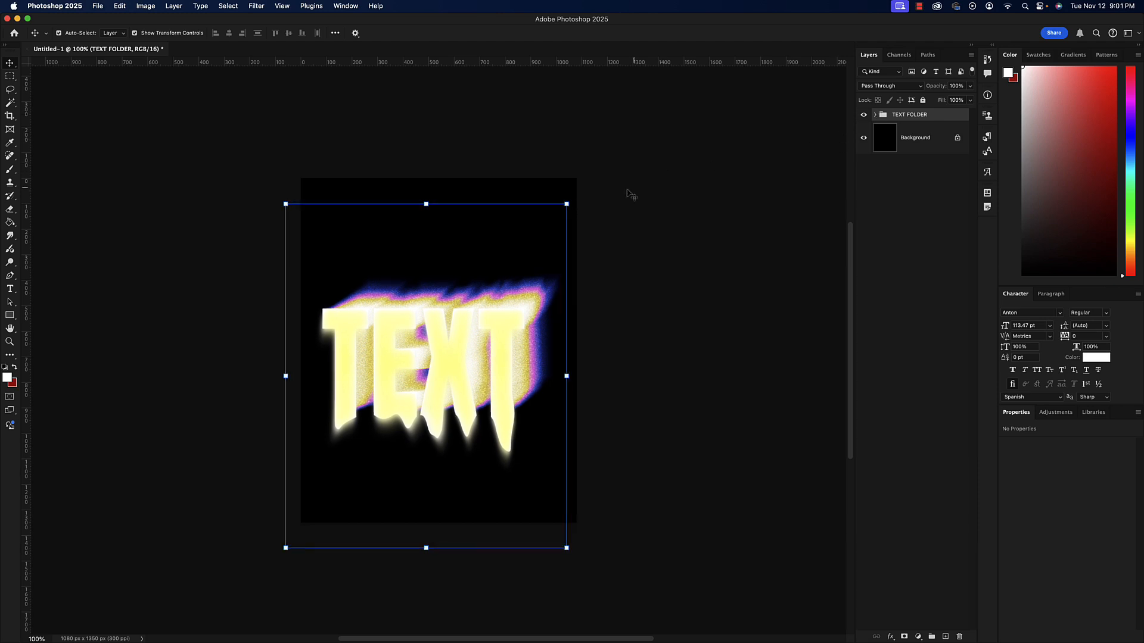
- Try scaling the TEXT FOLDER group down to about 62%, and undo the transform
left_click_drag(567, 204, 441, 316)
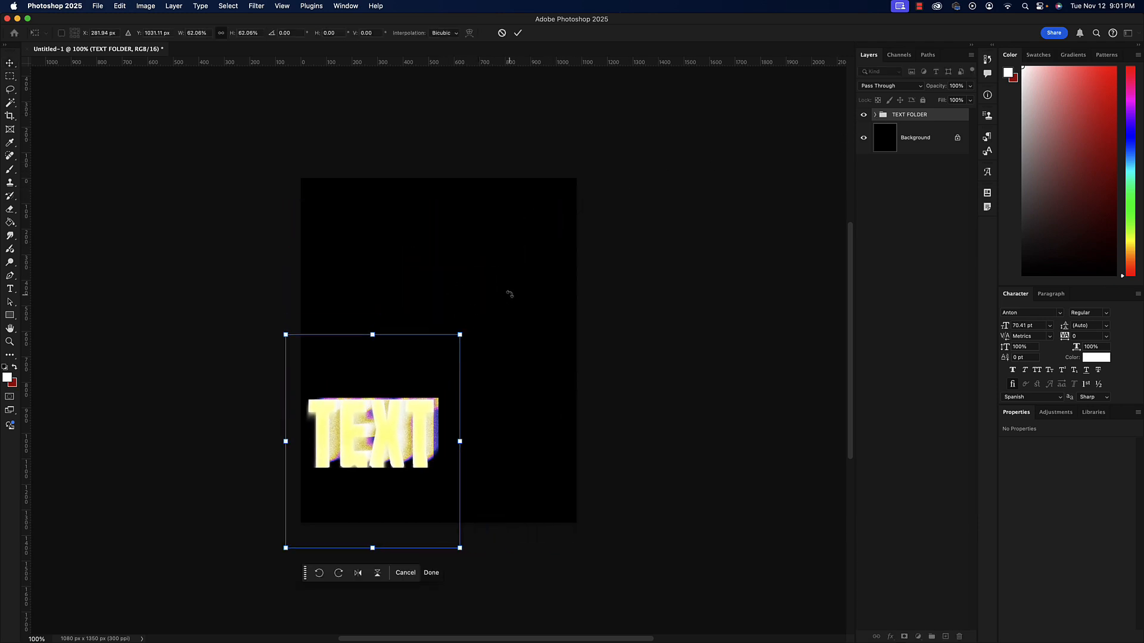
key("Return")
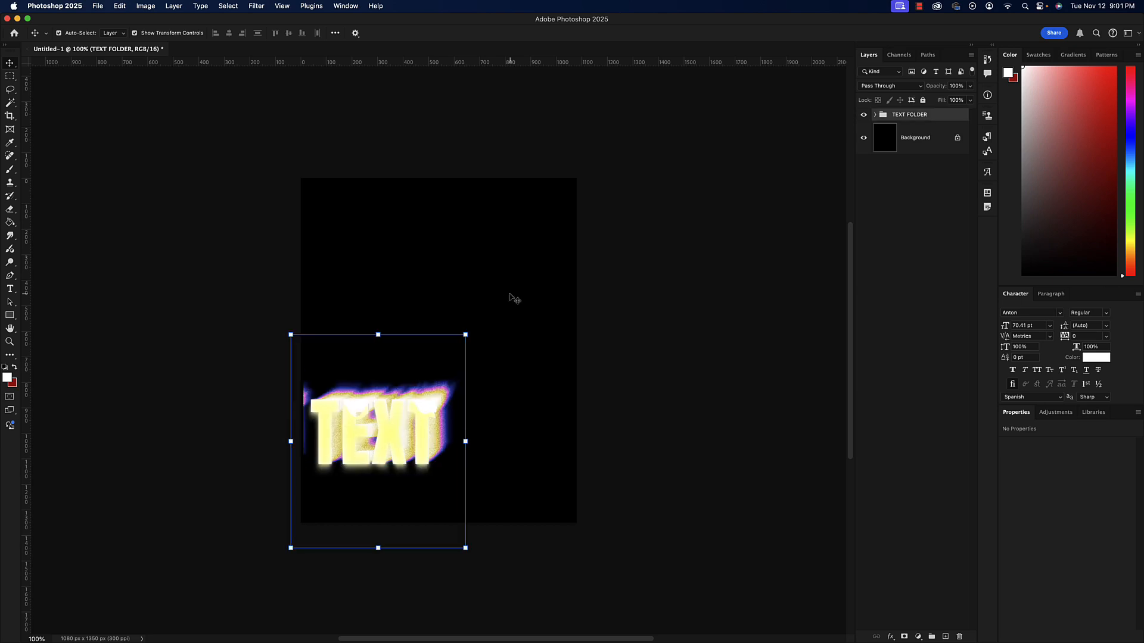
key("super+z")
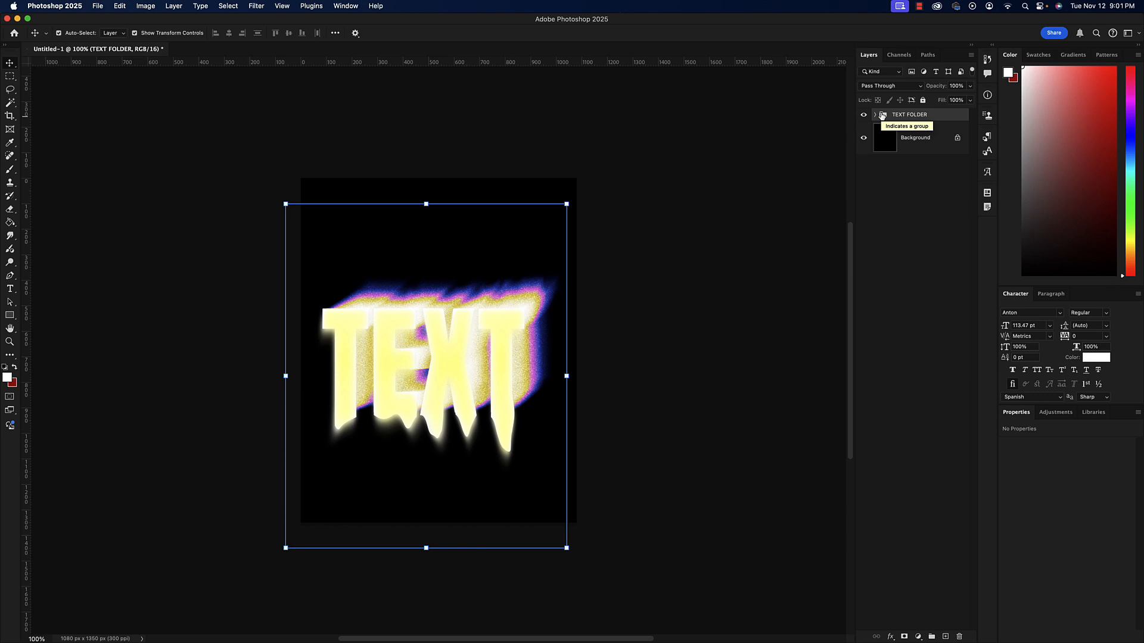
- Examine the grain and gradient edges around the last letter at 300% zoom, return to 100%, and deselect the group
left_click(10, 342)
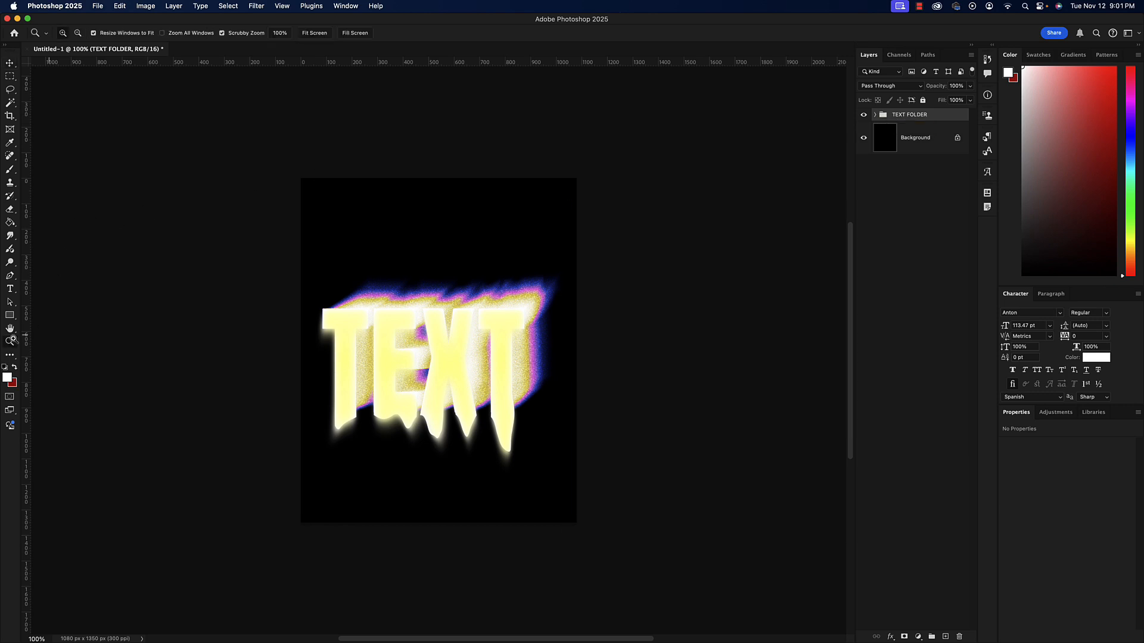
left_click(543, 305)
left_click(539, 301)
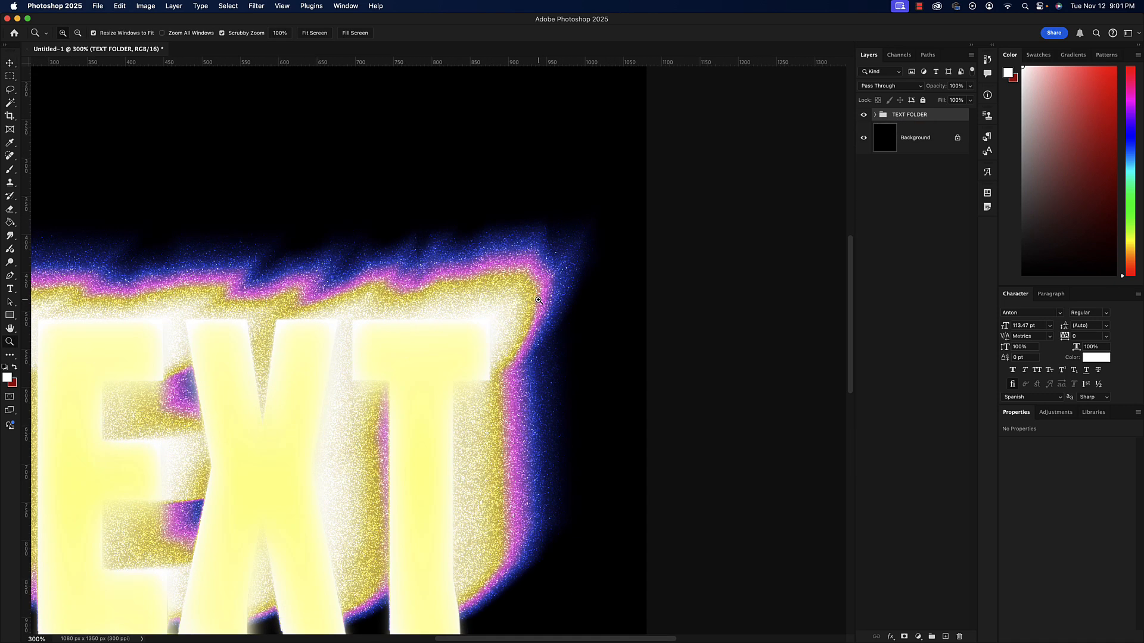
left_click(539, 301, "alt")
left_click(536, 307, "alt")
left_click(535, 309, "alt")
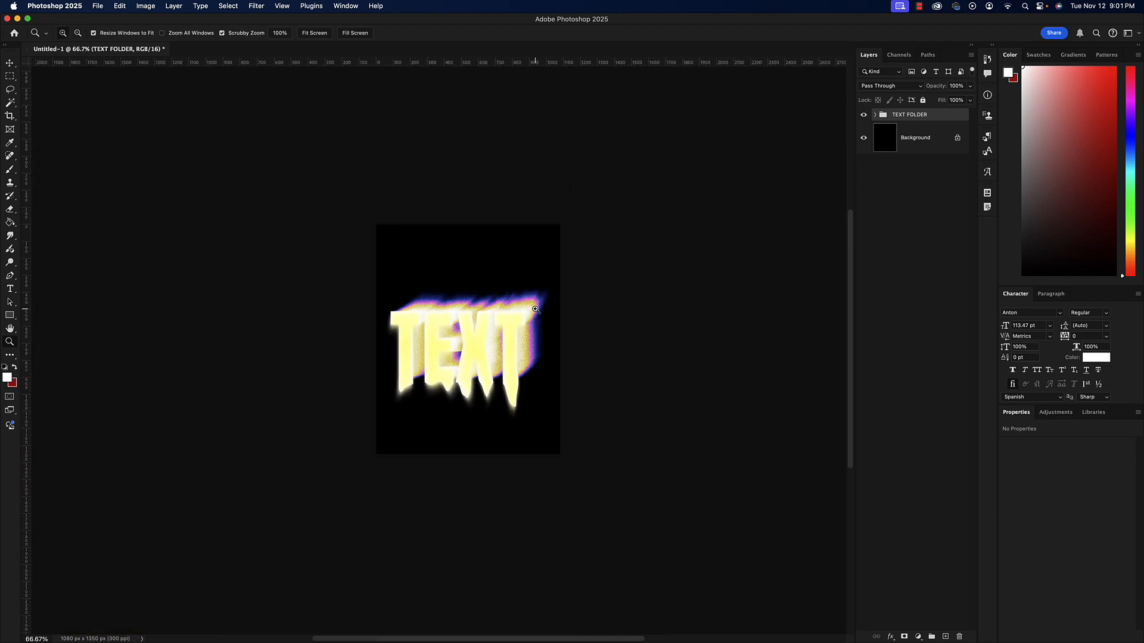
left_click(535, 309)
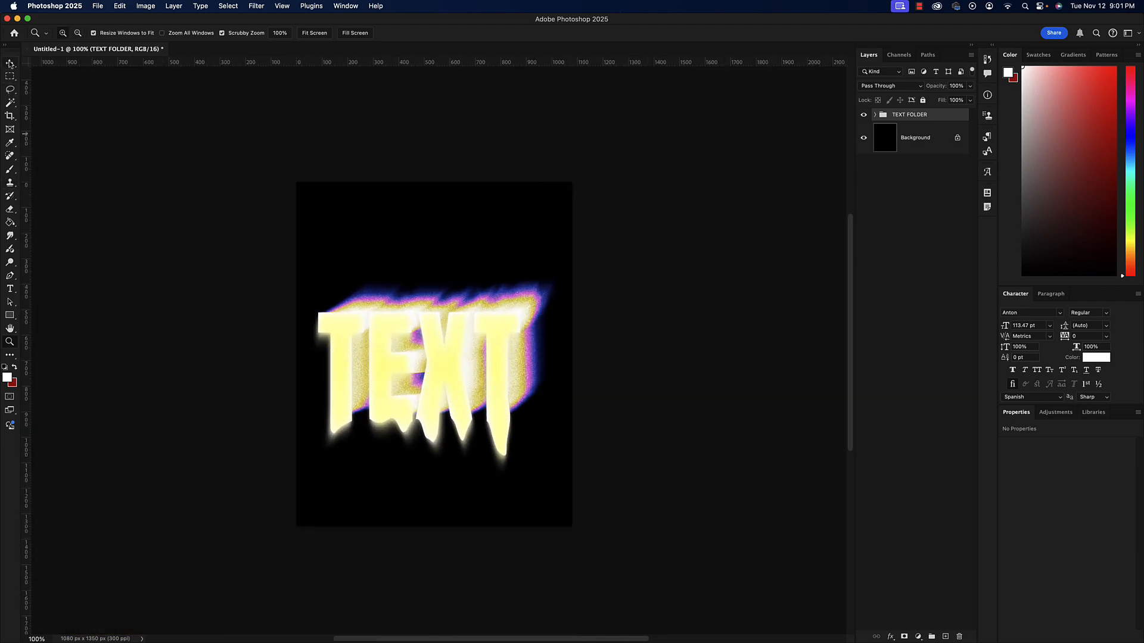
left_click(10, 64)
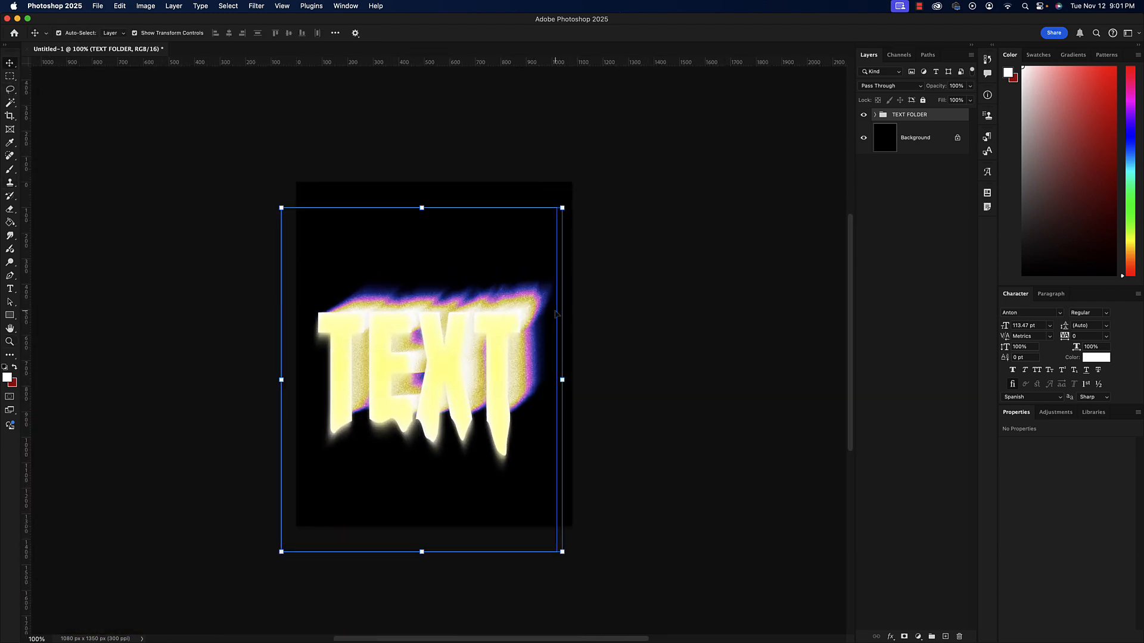
left_click(678, 344)
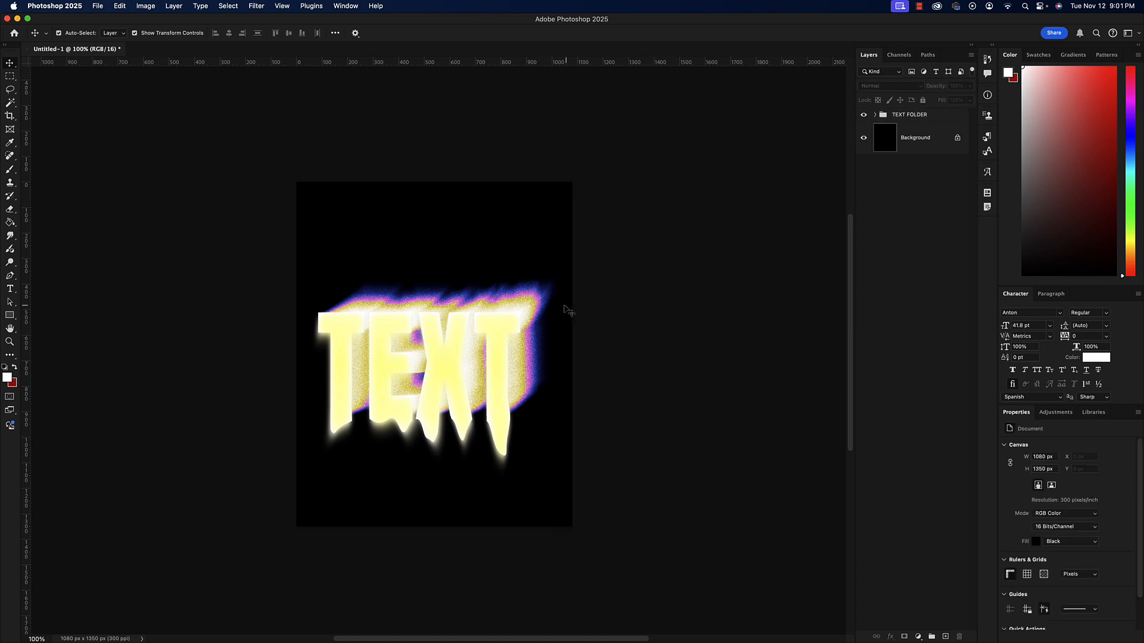